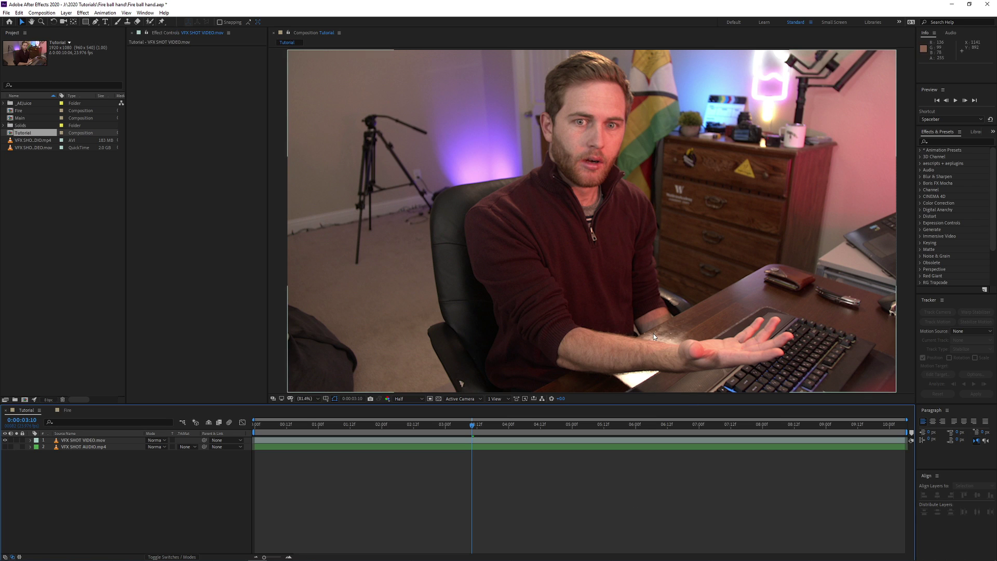
Switch to the browser and look through the free plugins page on the AEJuice website
key(alt+Tab)
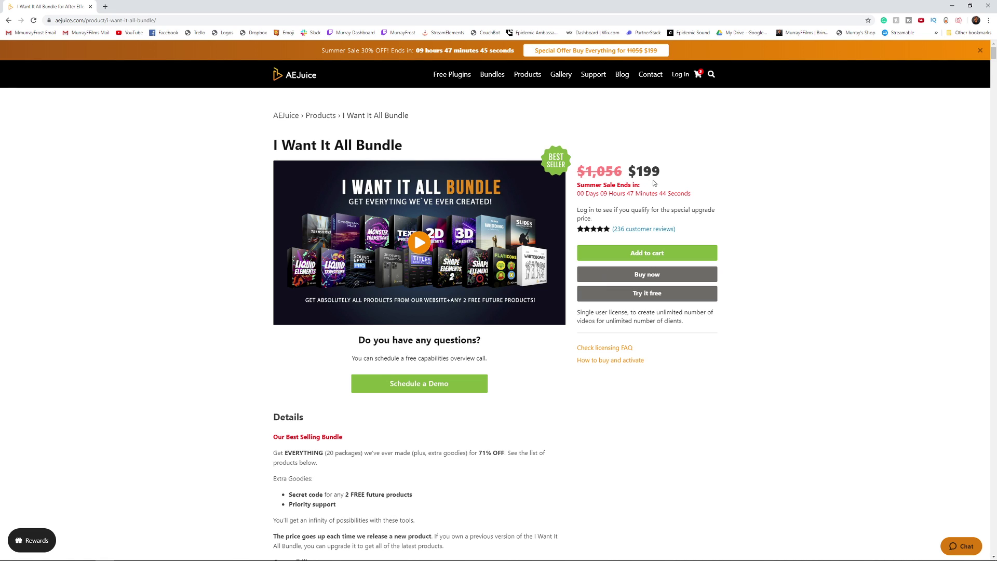
click(451, 74)
scroll(455, 297, down, 10)
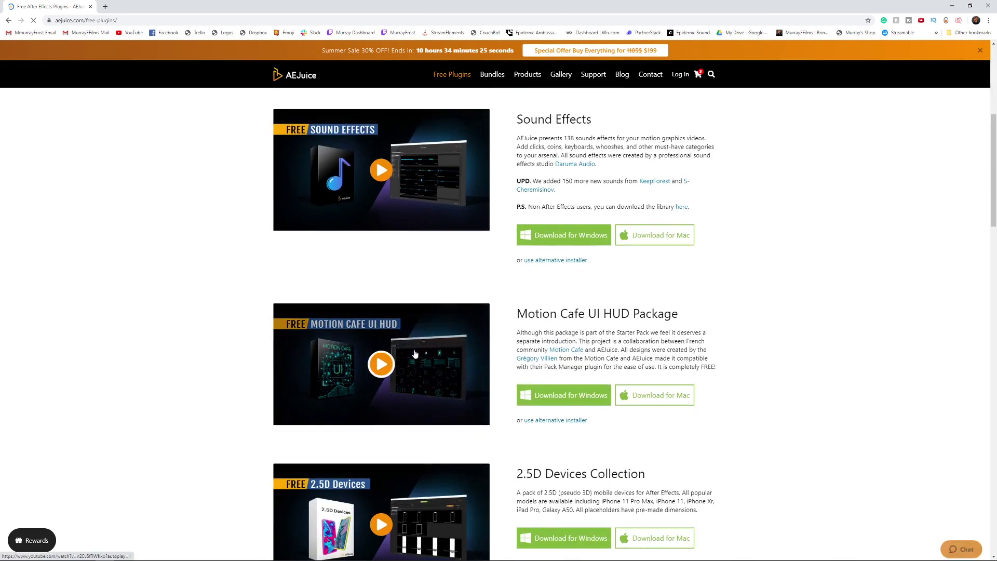
scroll(417, 350, up, 10)
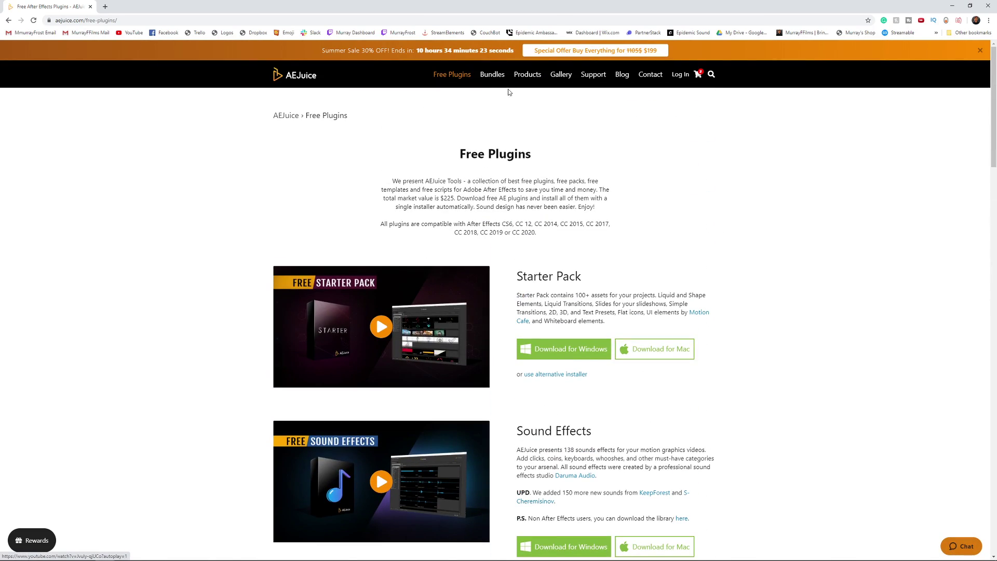
Browse the AEJuice home page and featured products, and read through the Liquid Elements product page
click(302, 75)
scroll(516, 379, down, 20)
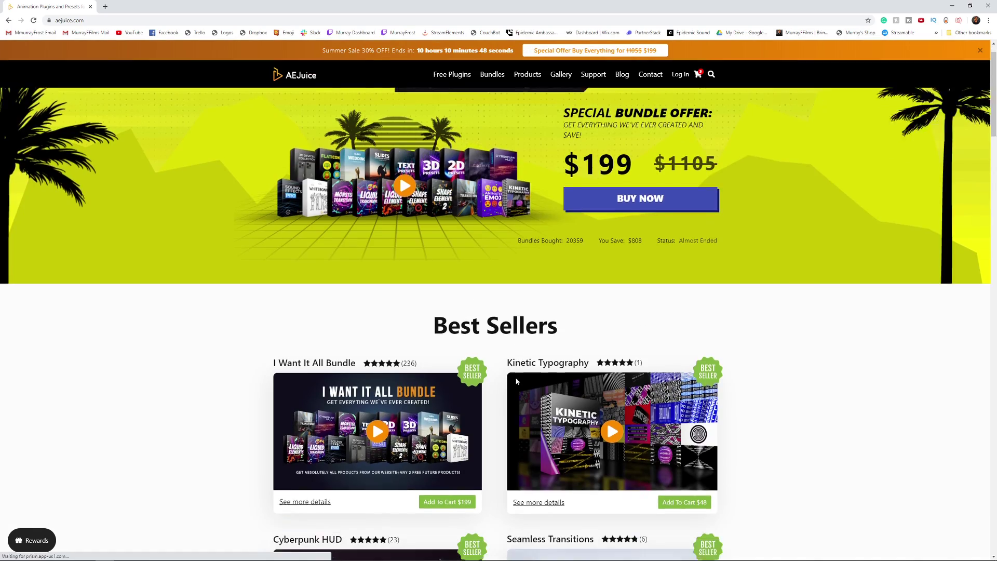
scroll(516, 379, down, 20)
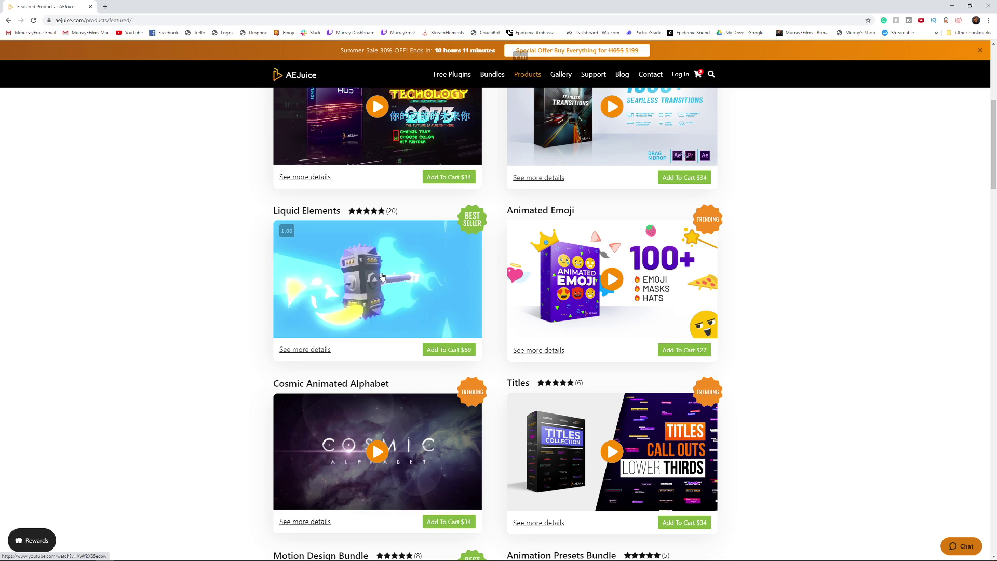
click(480, 307)
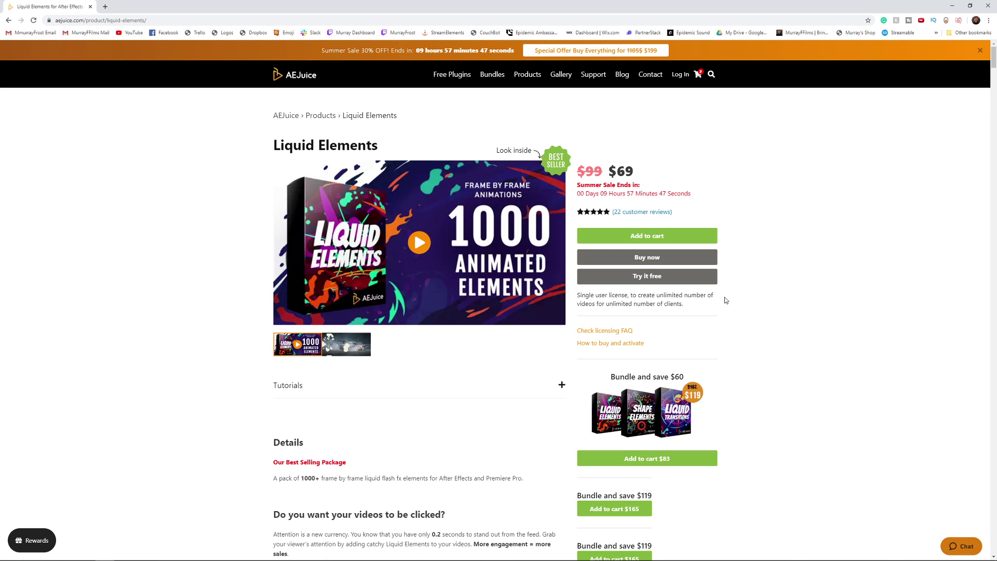
scroll(750, 294, down, 4)
scroll(793, 368, up, 4)
scroll(378, 347, down, 3)
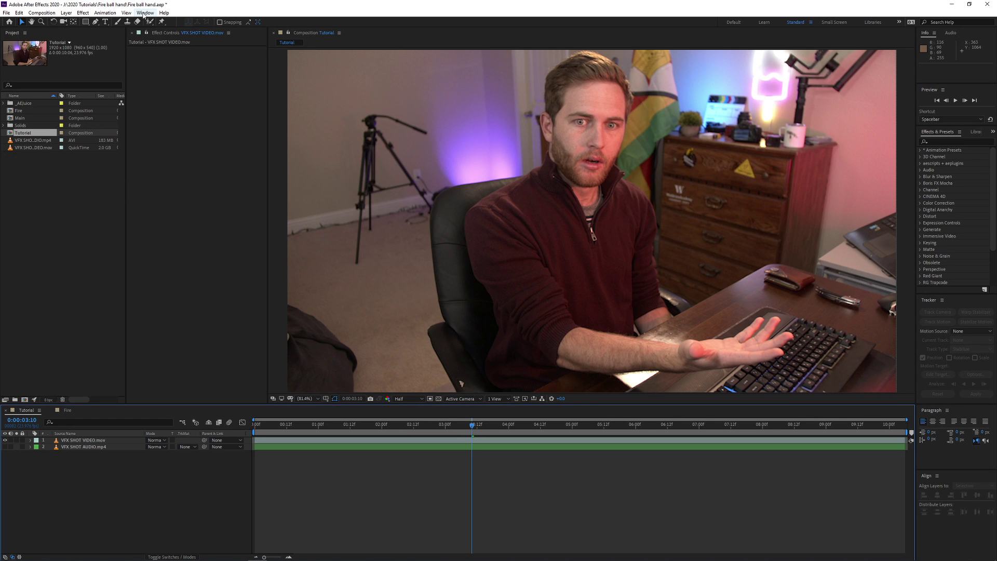
Switch back to After Effects, open AEJuice Pack Manager 3 and browse the Liquid Elements pack down to the Fire Loops folder
click(144, 13)
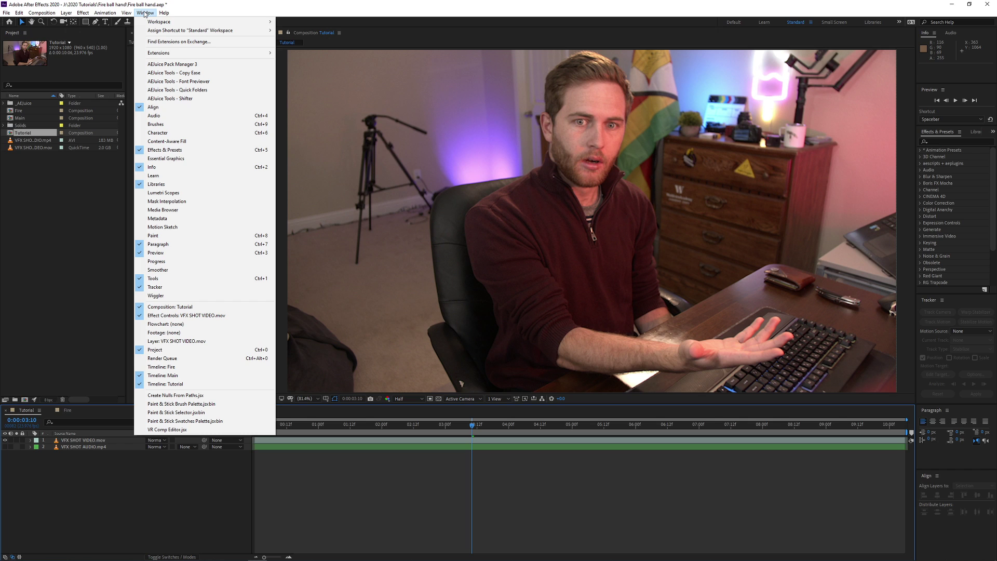
click(172, 64)
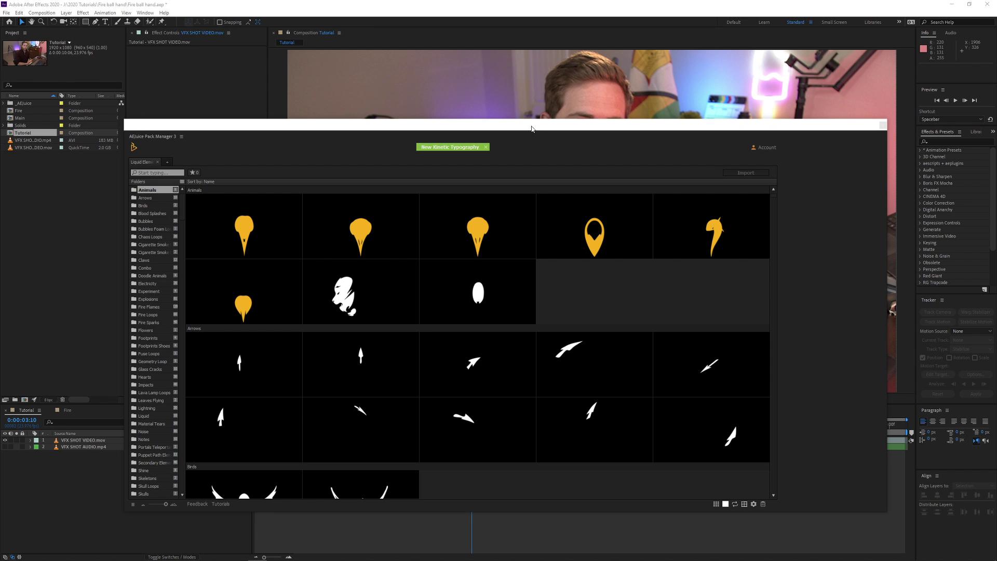
drag(531, 129, 533, 89)
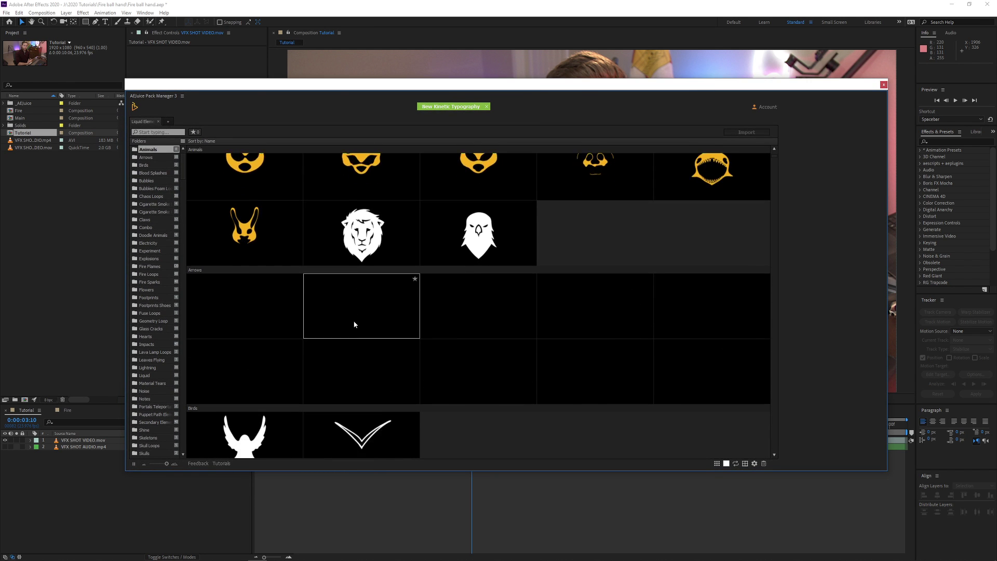
scroll(354, 324, down, 15)
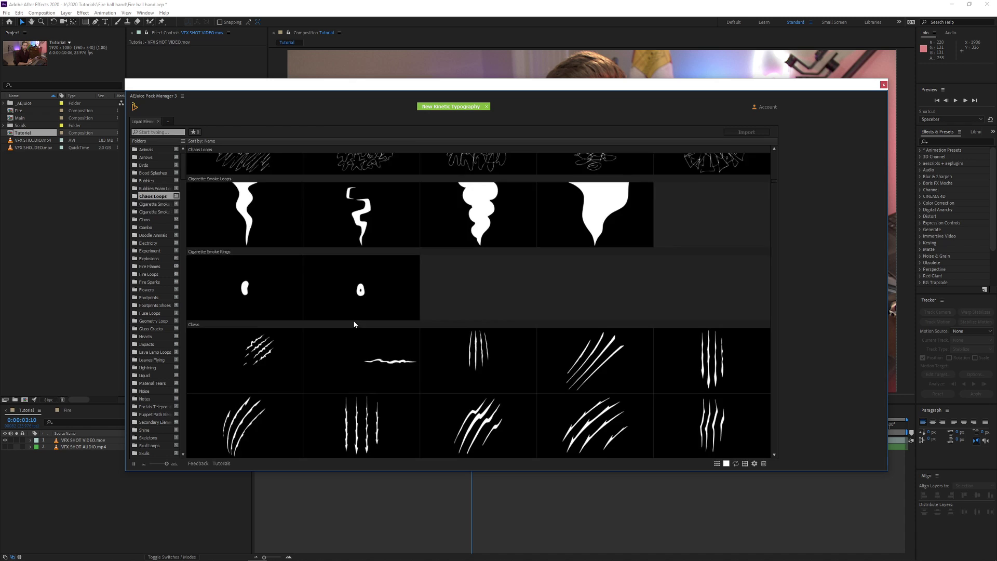
scroll(354, 322, down, 20)
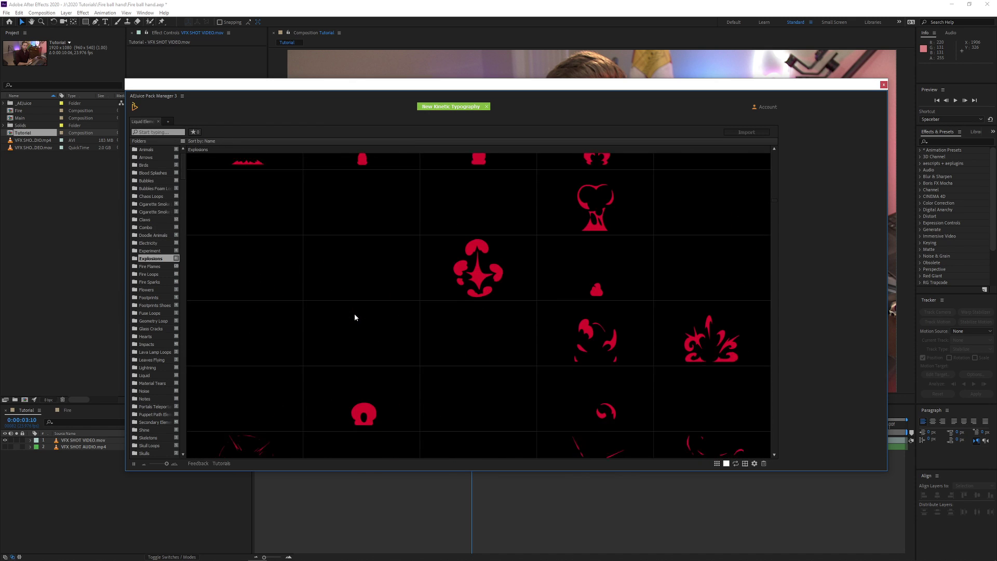
scroll(354, 317, down, 5)
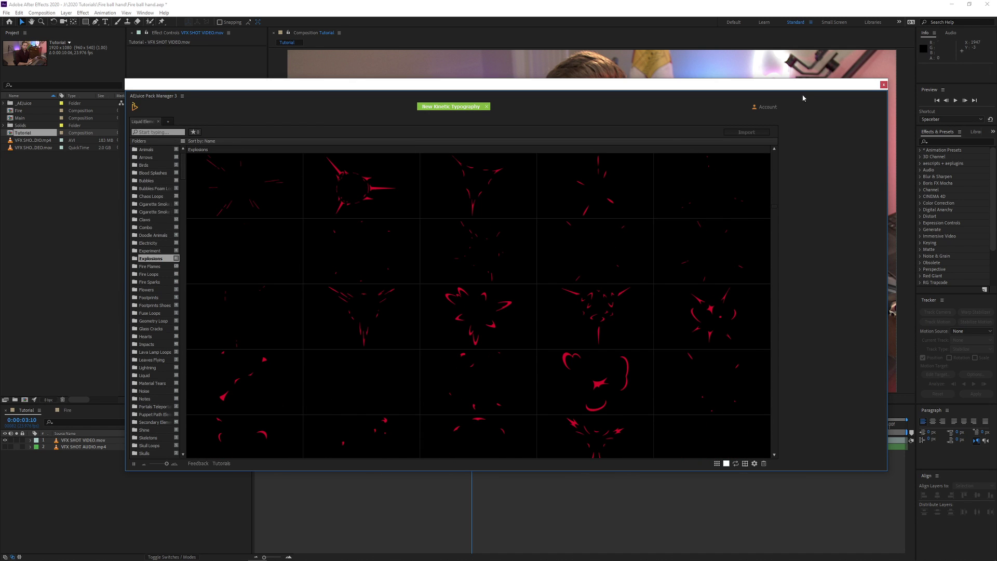
scroll(438, 294, down, 10)
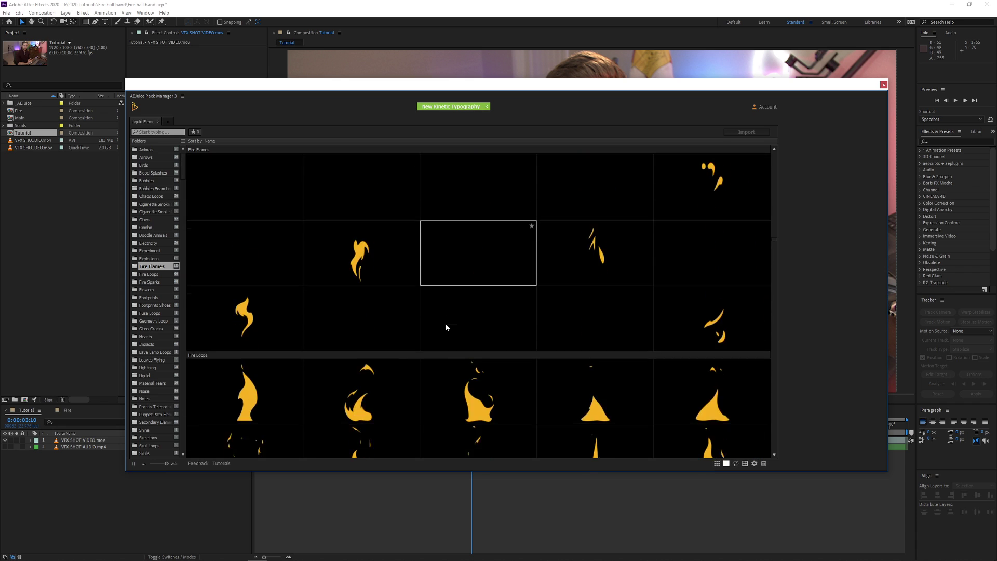
scroll(446, 327, down, 8)
drag(620, 87, 595, 87)
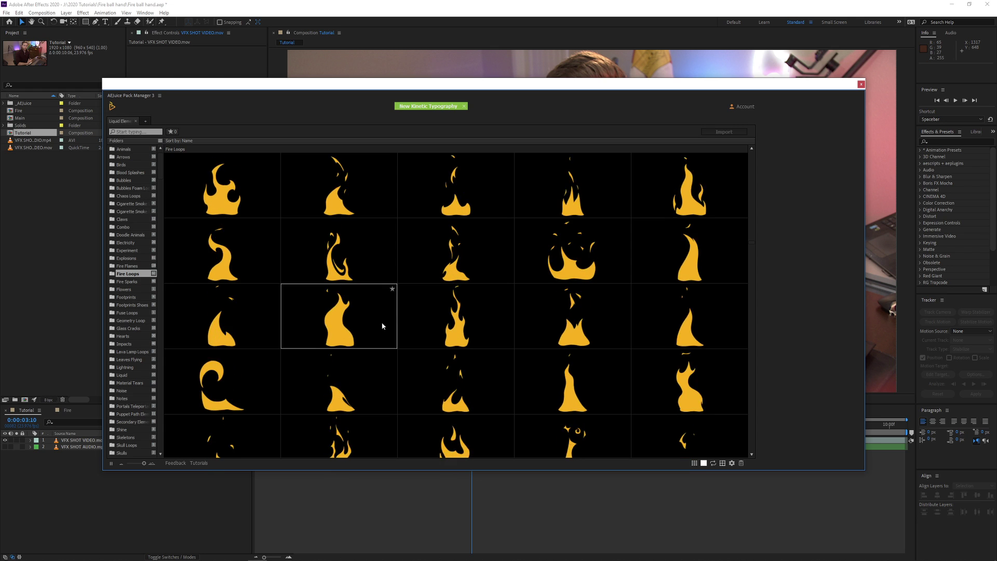
Pick the blue glowing style in the Liquid Elements styles and look through the Fire Loops animations
click(732, 463)
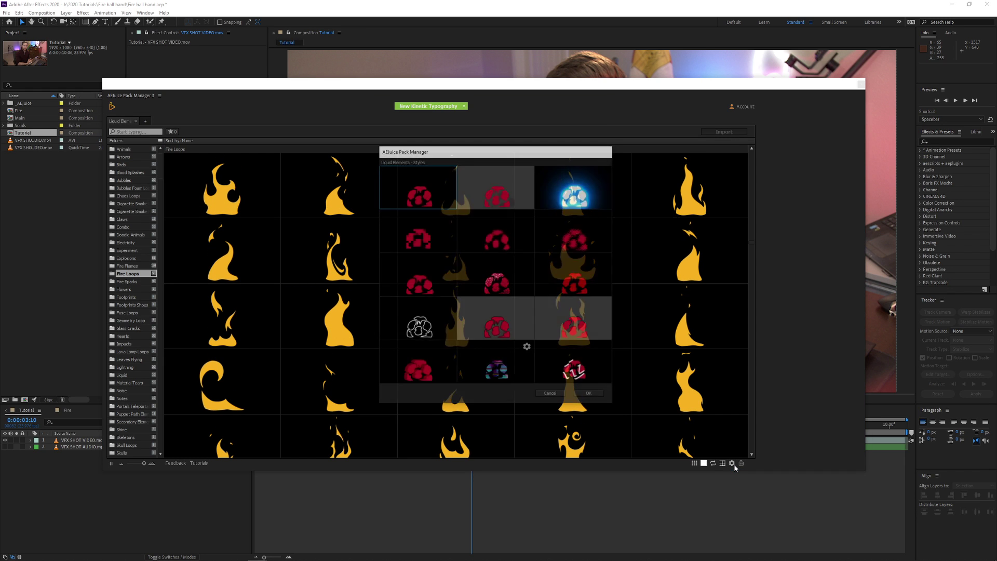
double_click(563, 191)
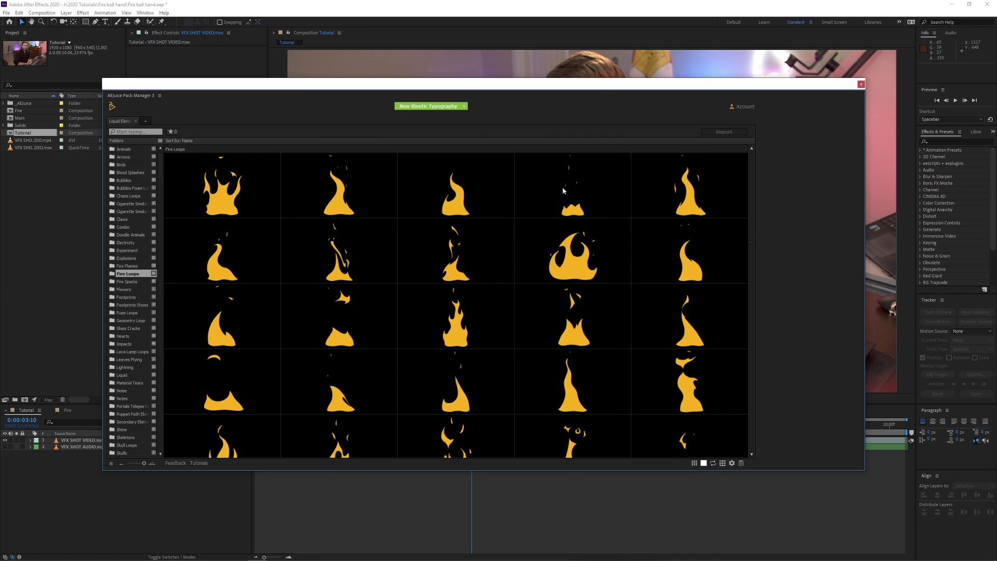
scroll(520, 250, down, 10)
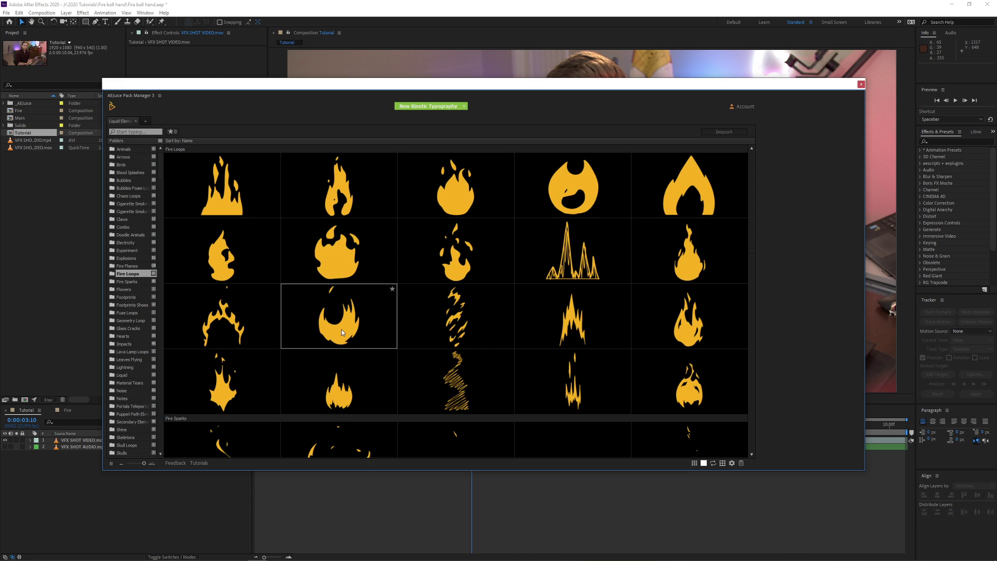
scroll(346, 335, up, 5)
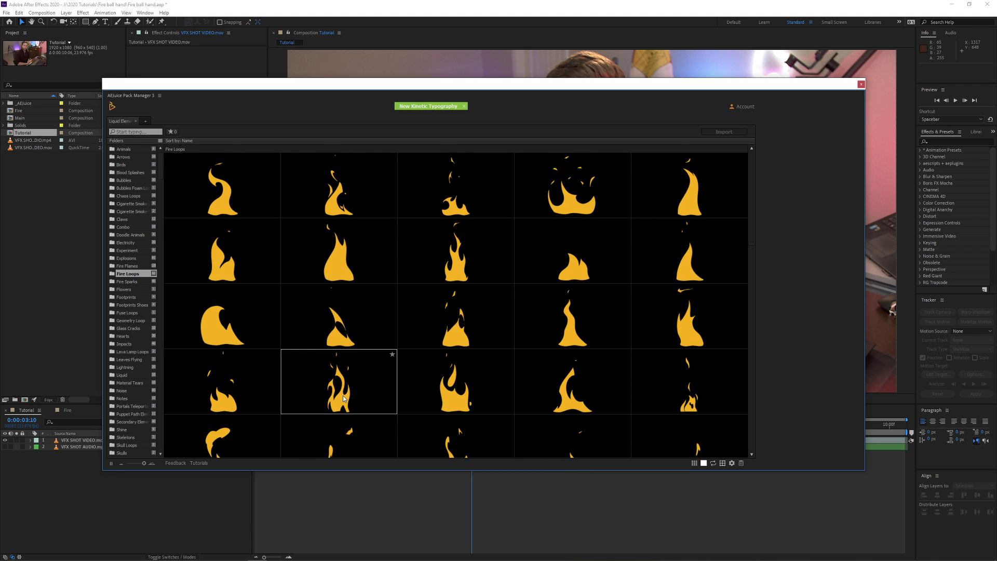
Return to the Fire composition and scrub through its timeline to preview the layered flame animation
click(401, 3)
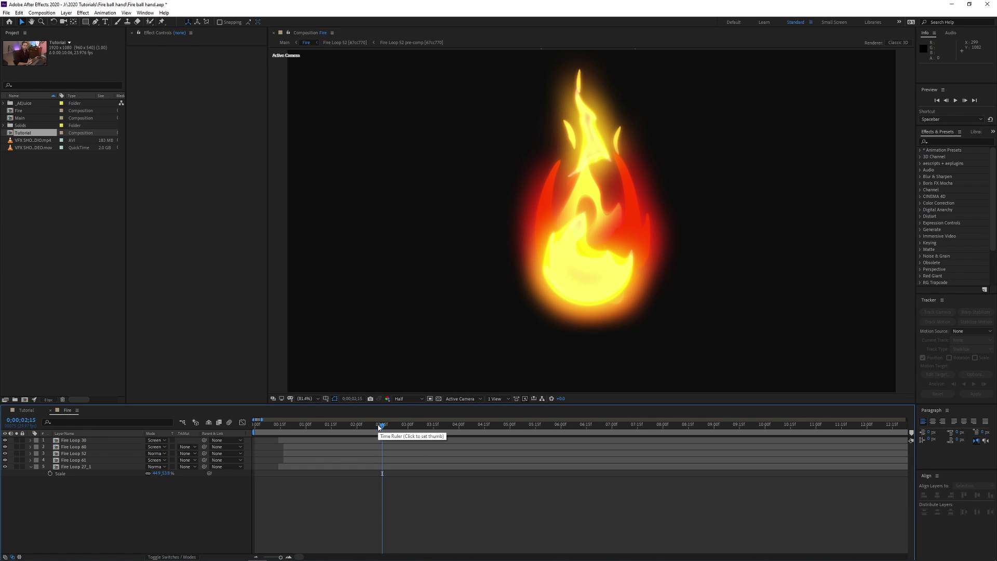
drag(379, 426, 407, 425)
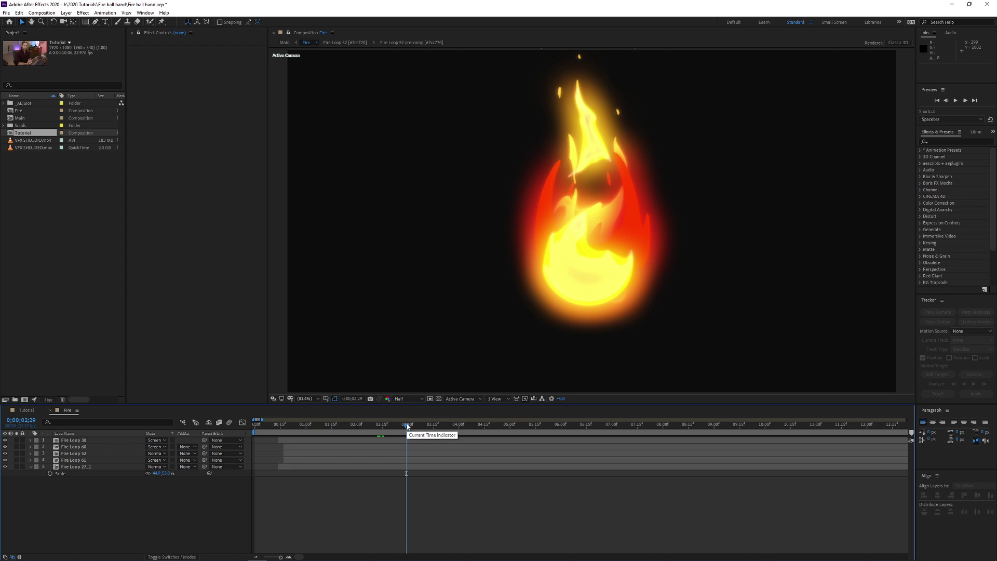
drag(359, 426, 329, 437)
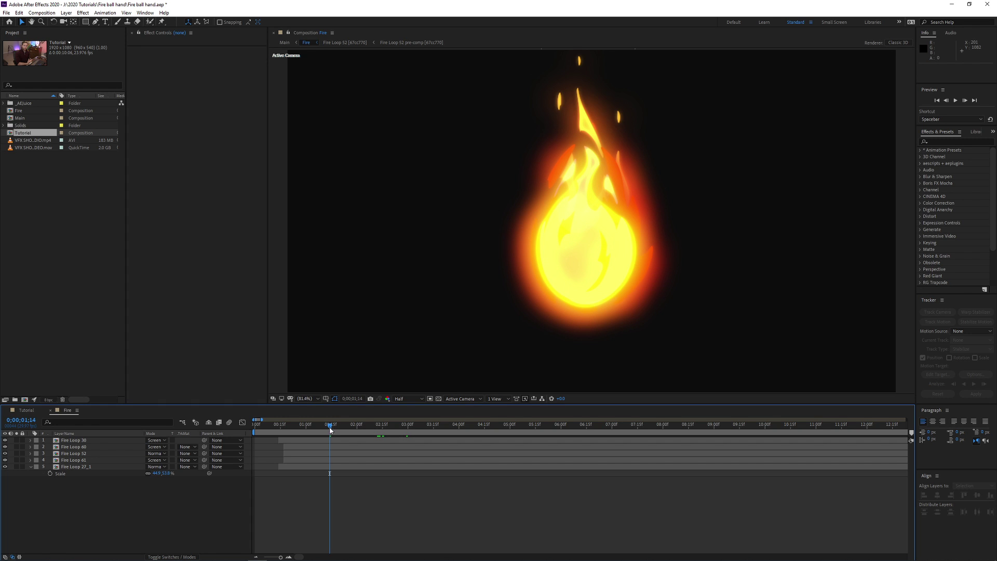
drag(329, 429, 360, 429)
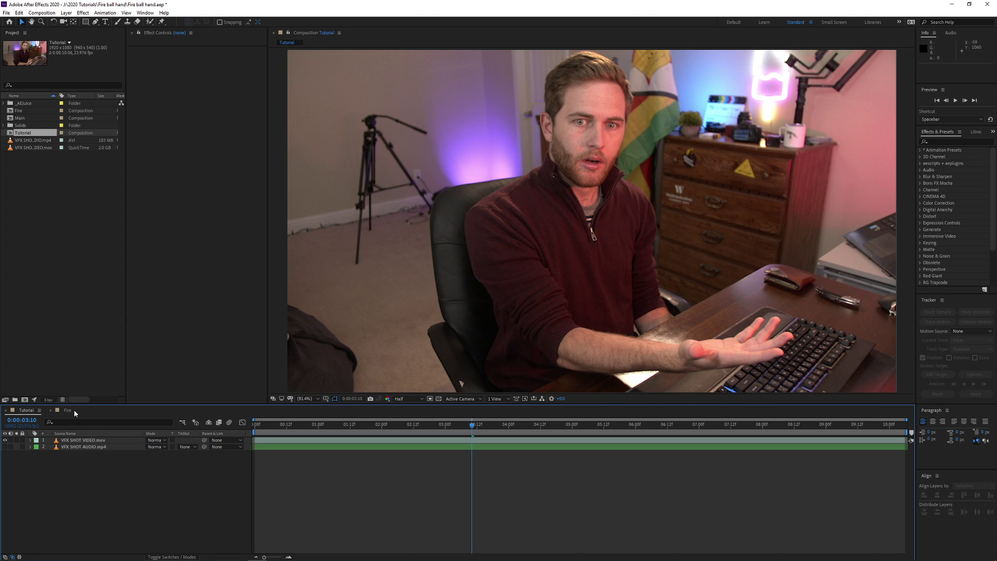
Open the Fire composition again and collapse the properties of the Fire Loop 27_1 layer
click(70, 411)
click(30, 466)
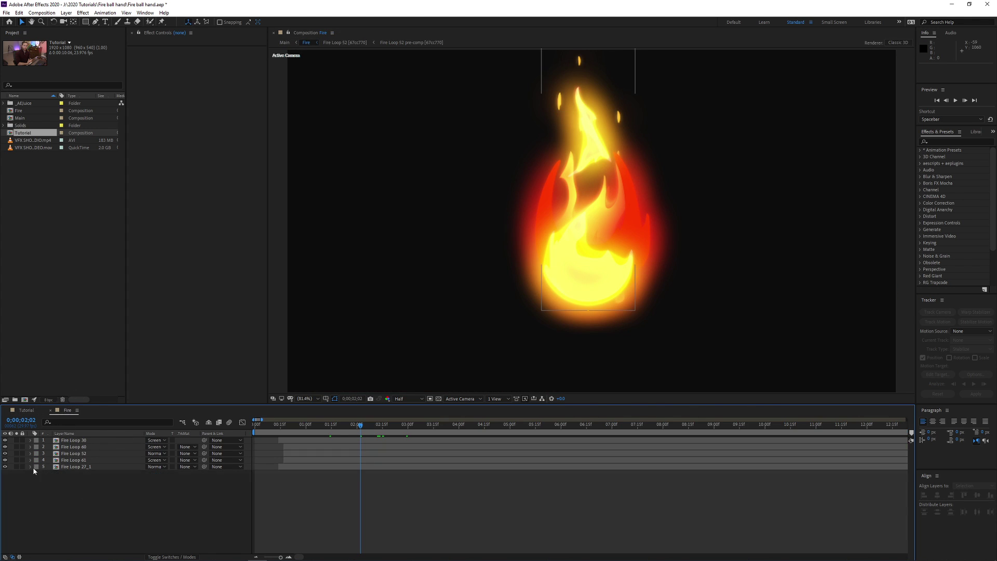
key(ctrl+a)
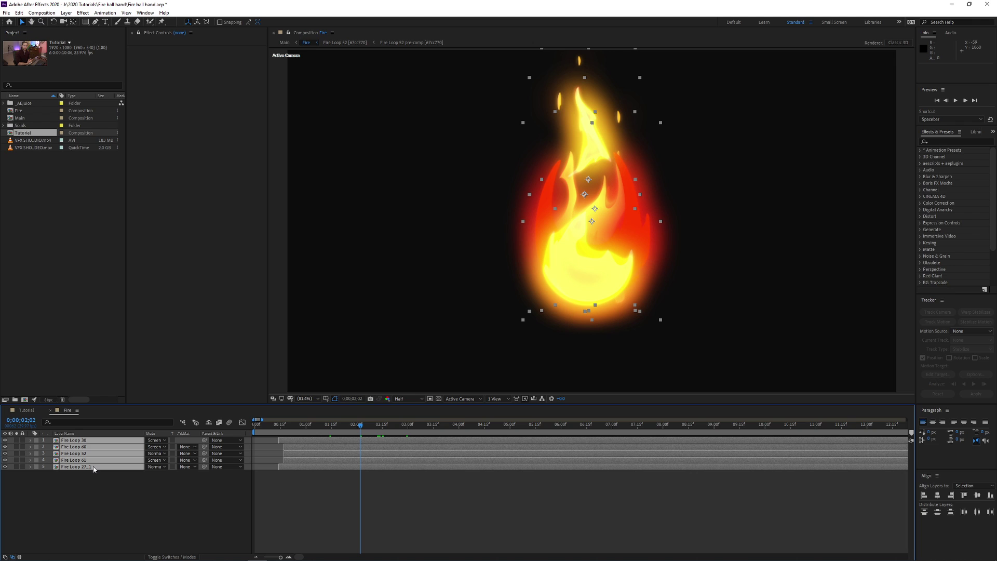
click(92, 491)
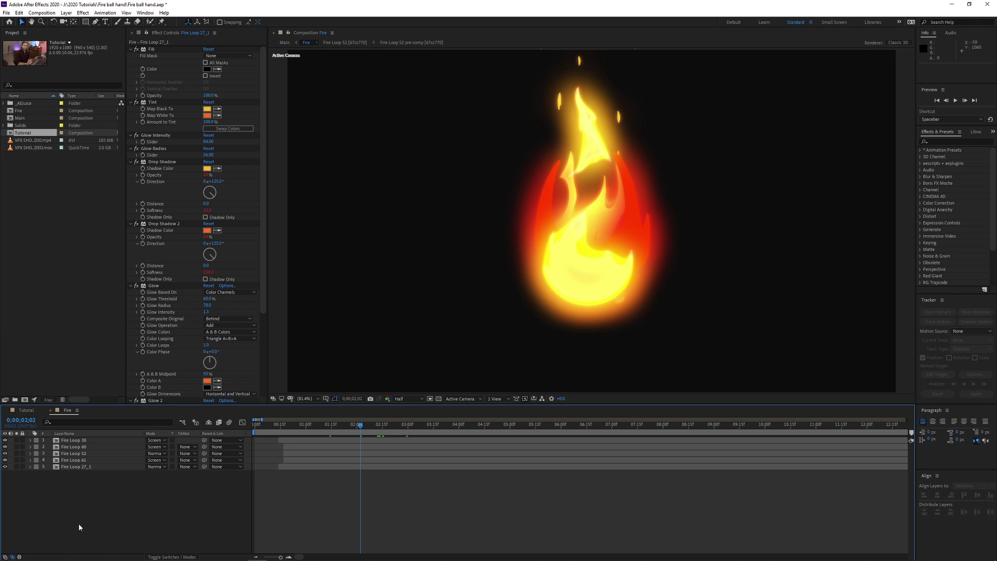
Copy all five Fire Loop layers into the Tutorial composition and move them together over the man's outstretched forearm
key(ctrl+a)
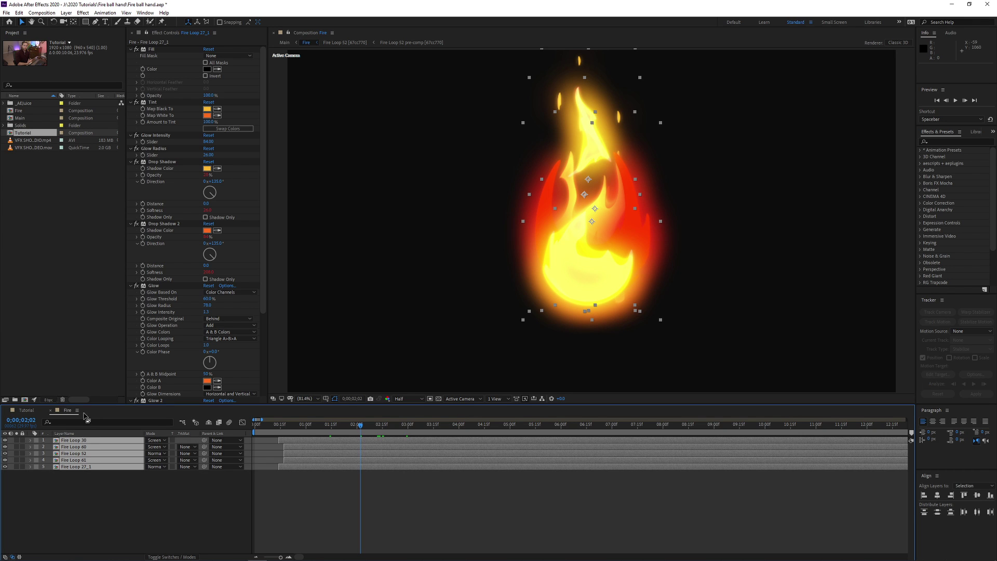
key(ctrl+c)
click(26, 410)
key(ctrl+v)
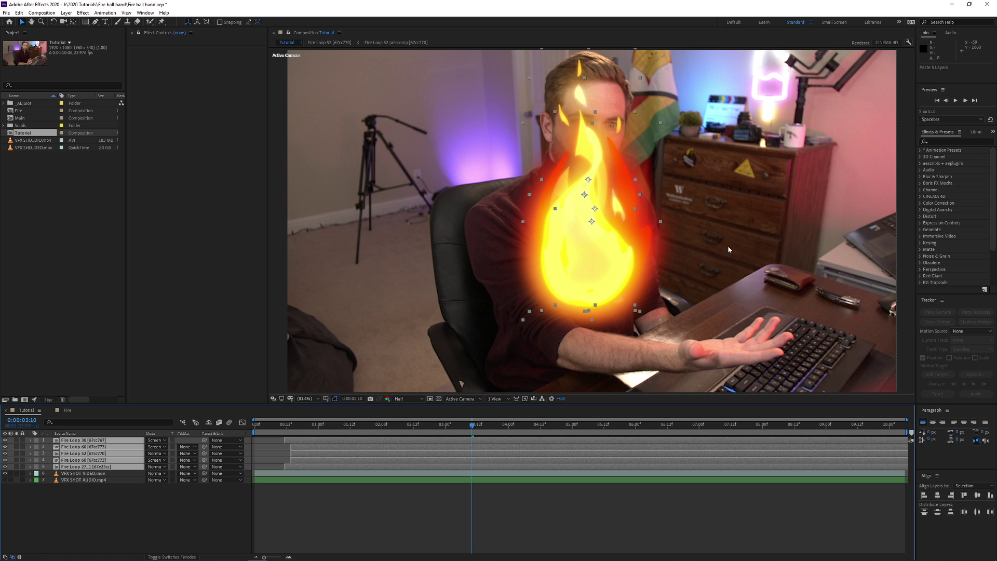
drag(587, 279, 638, 318)
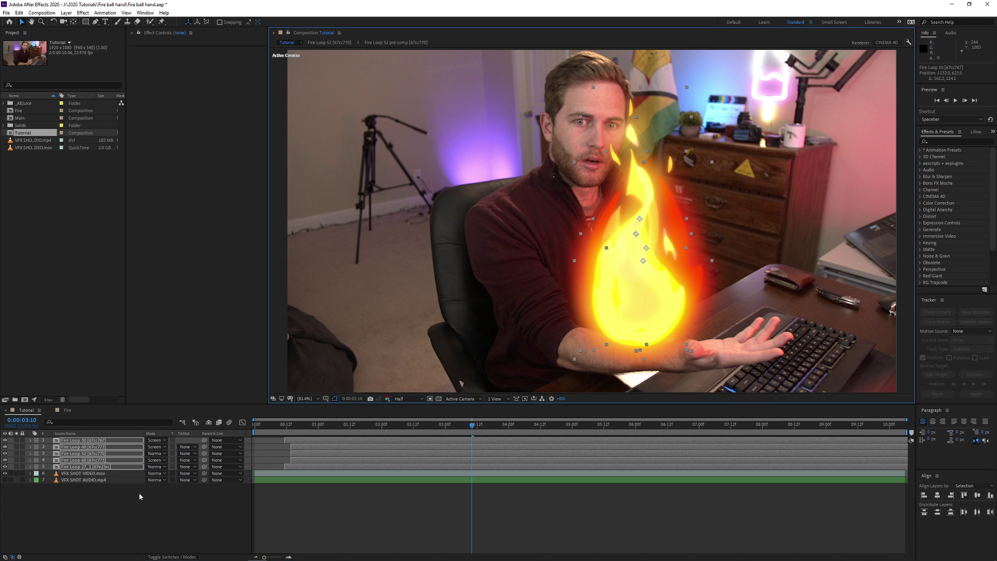
Inspect the Tint effect's Map Black To and Map White To colors on the Fire Loop 30 layer
click(110, 440)
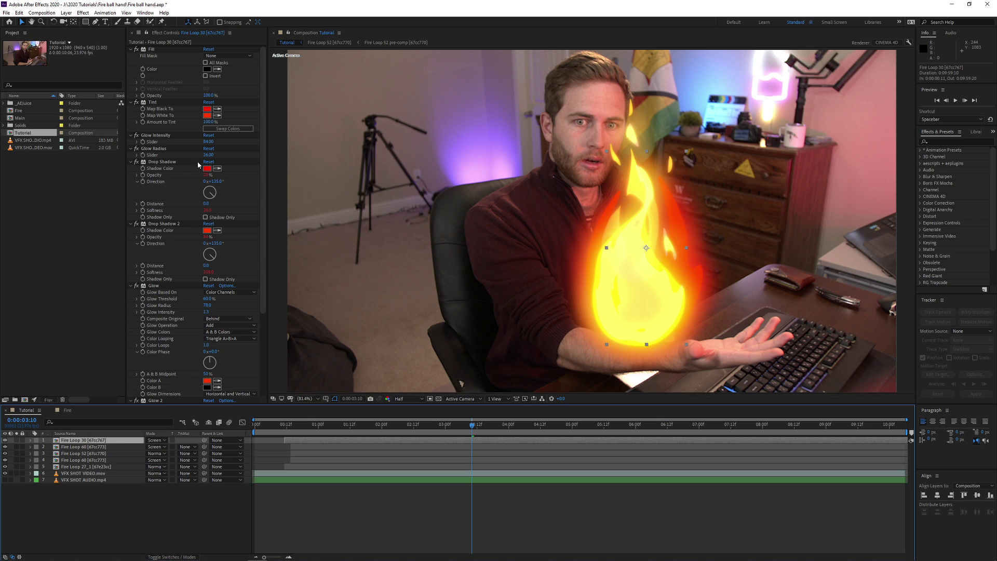
click(206, 110)
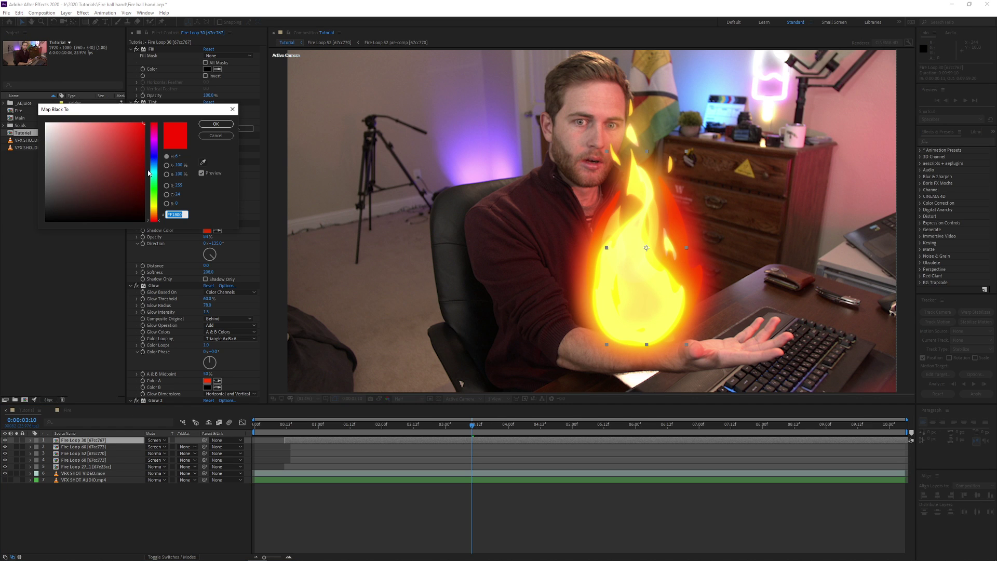
click(206, 135)
click(207, 116)
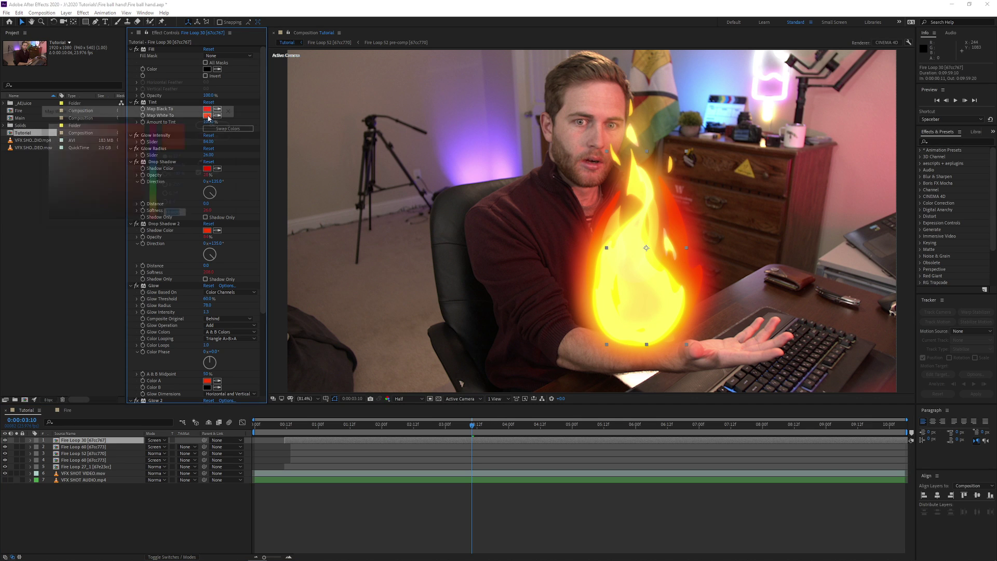
click(216, 137)
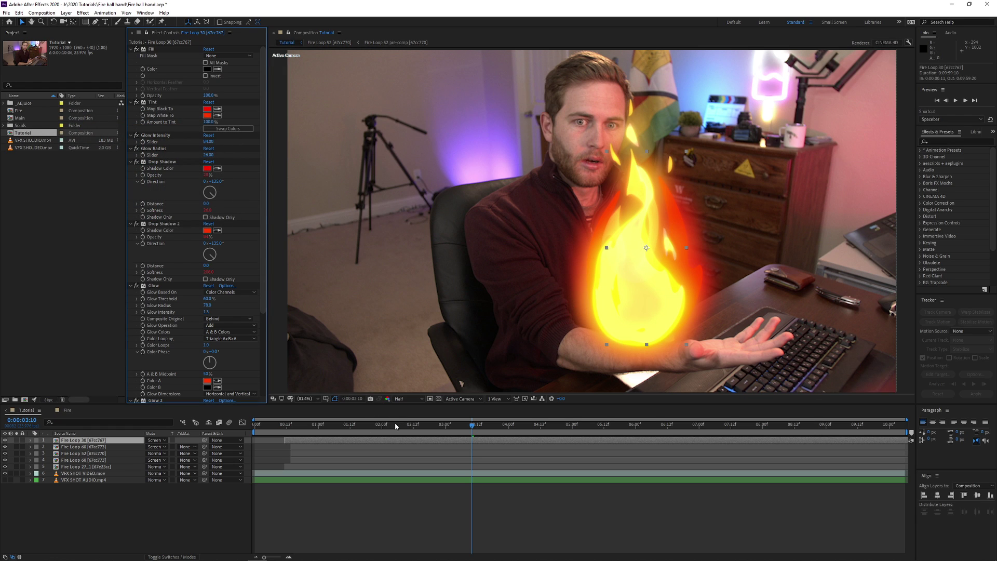
Isolate the upper Fire Loop layers one at a time, and play back the combined flames over the footage
drag(395, 427, 421, 442)
click(39, 494)
click(17, 440)
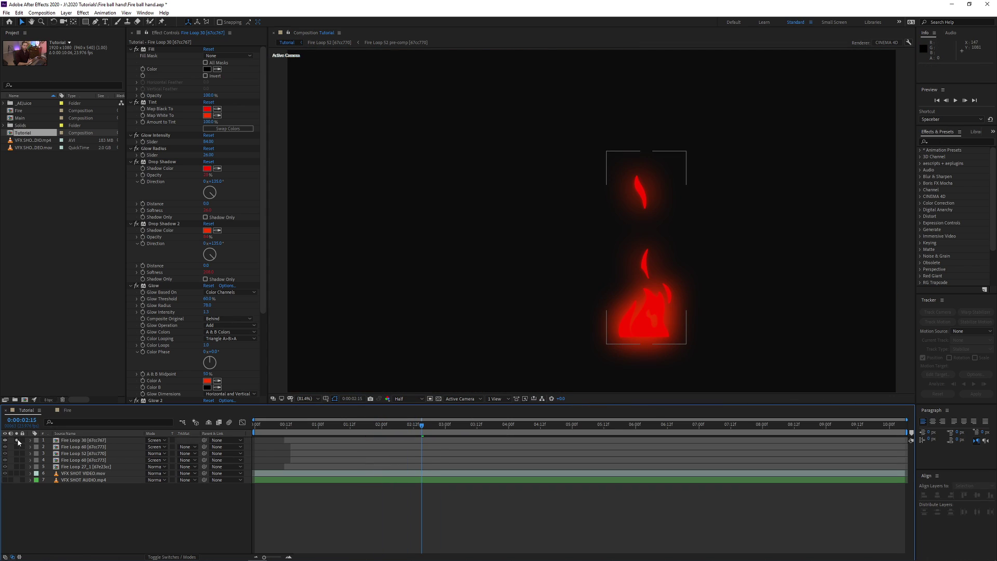
click(17, 441)
click(18, 447)
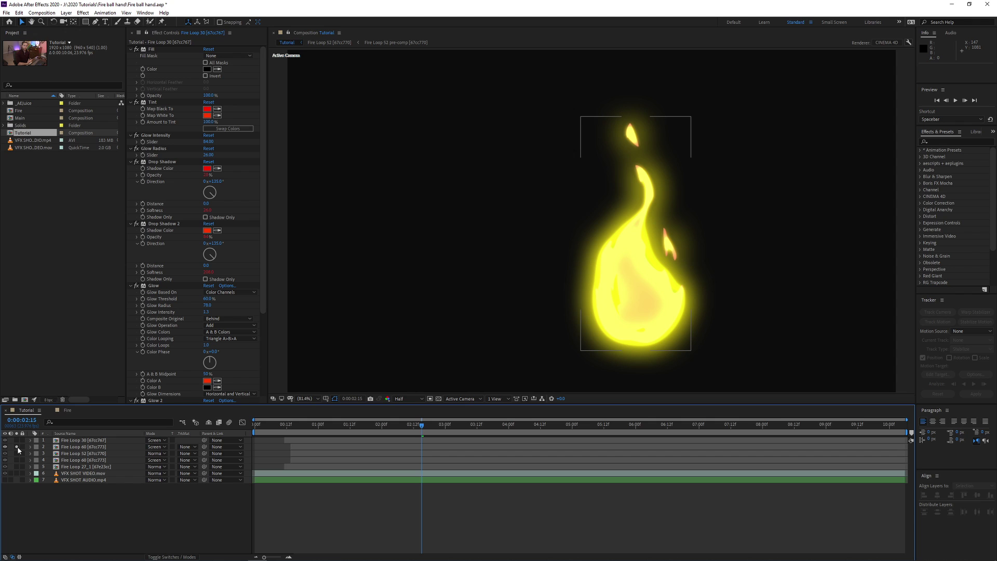
click(17, 446)
click(17, 453)
click(17, 454)
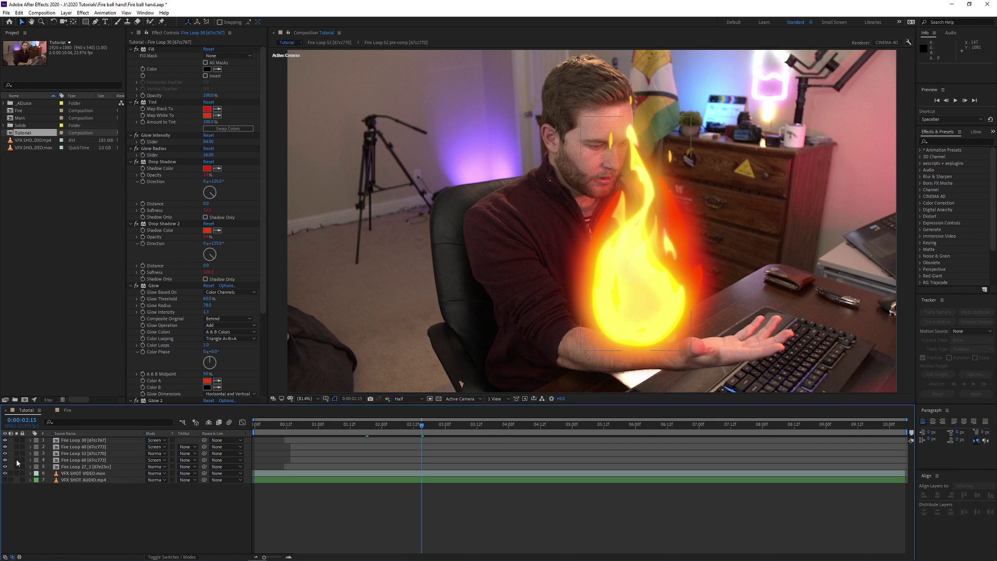
click(17, 460)
key(space)
click(17, 460)
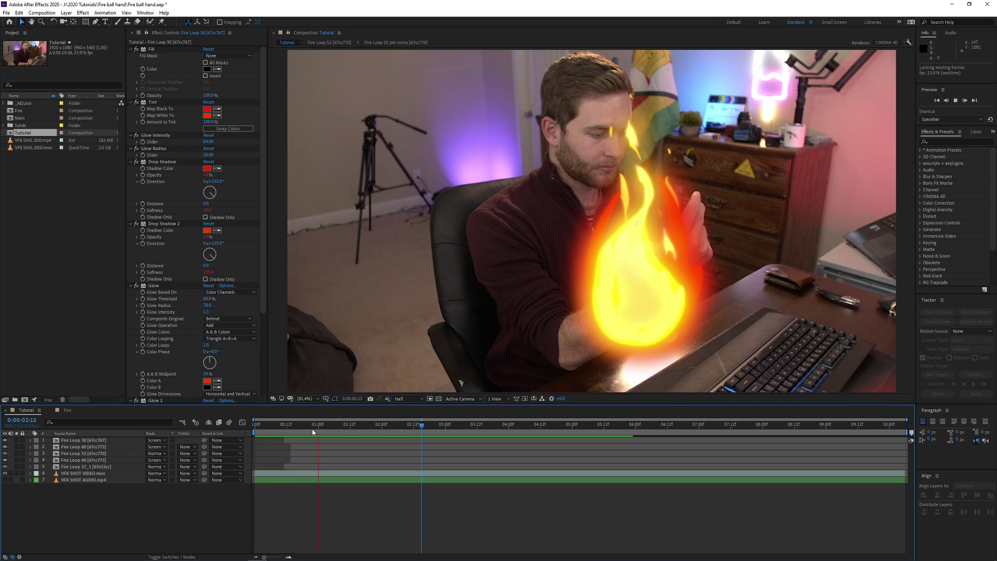
key(space)
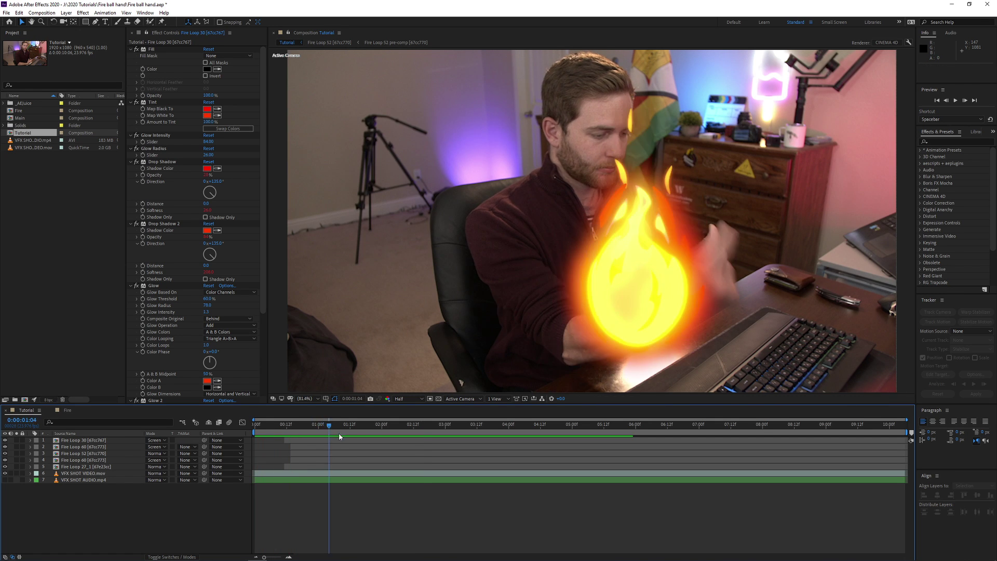
click(384, 440)
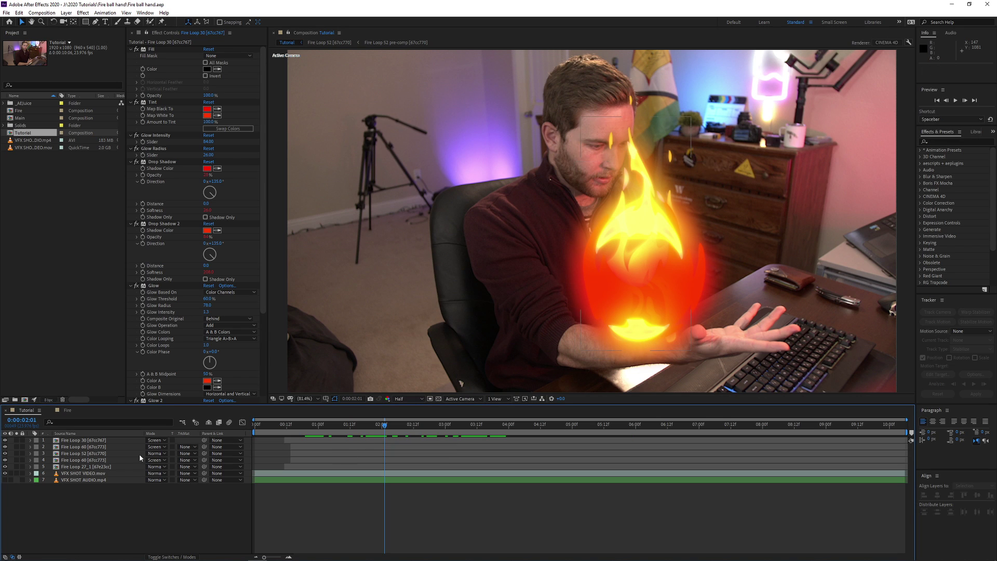
Shift all five Fire Loop layers together in time so the fire starts at about 0:00:01:04
click(95, 467)
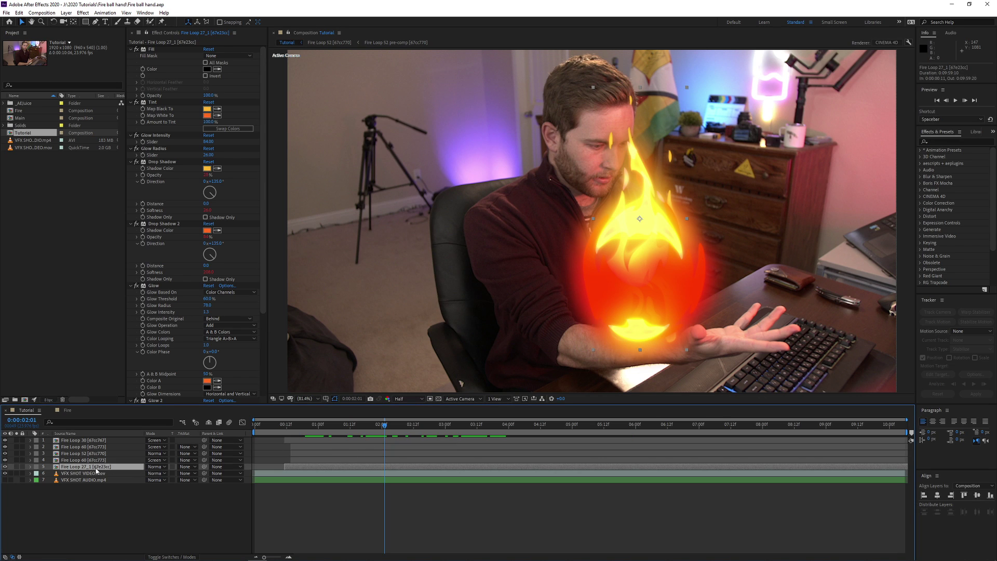
shift+click(94, 441)
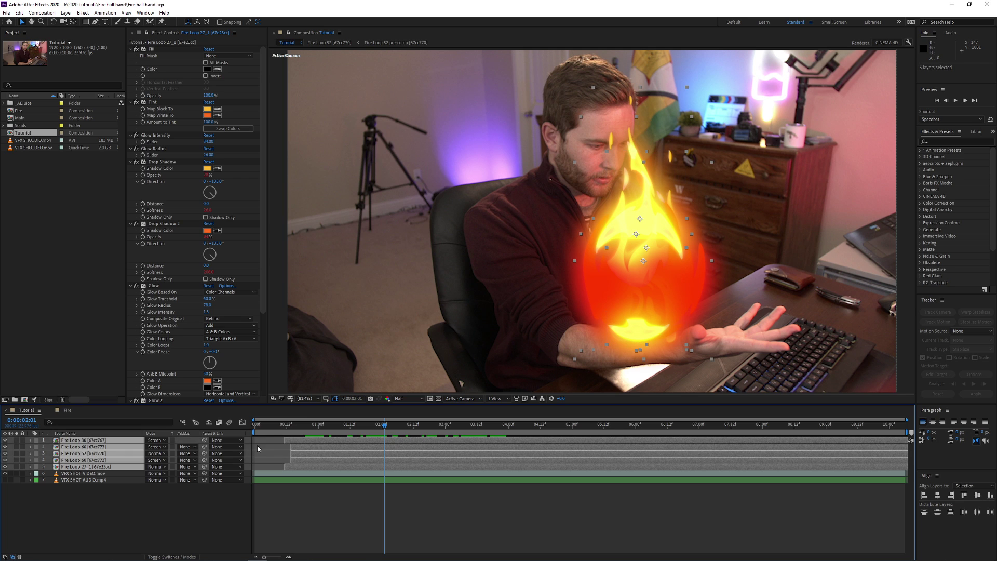
click(321, 426)
key(Page_Down)
key(Page_Down)
key(Page_Down)
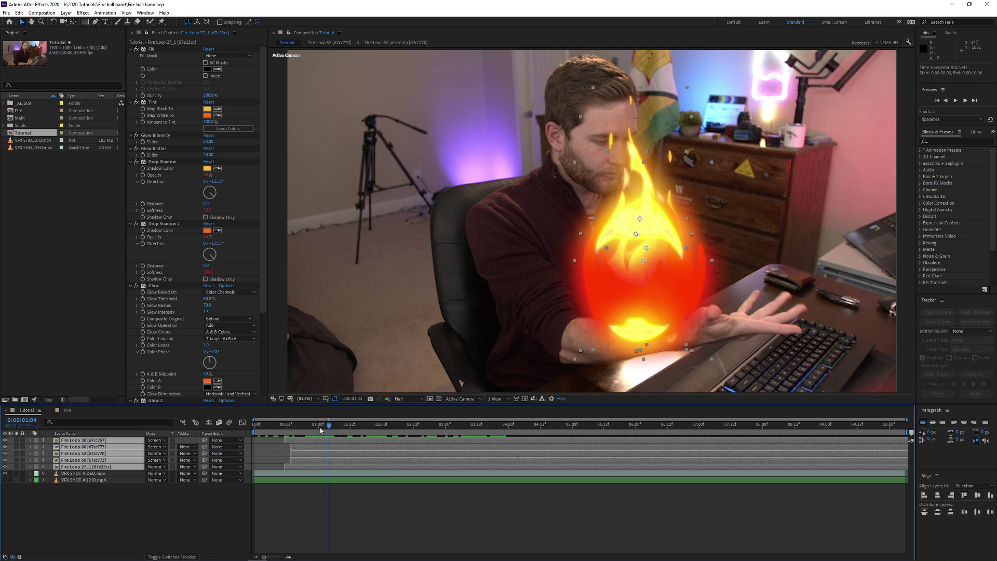
drag(305, 439, 351, 447)
Pre-compose the five selected Fire Loop layers into a new composition named "Tut - Fire"
right_click(347, 447)
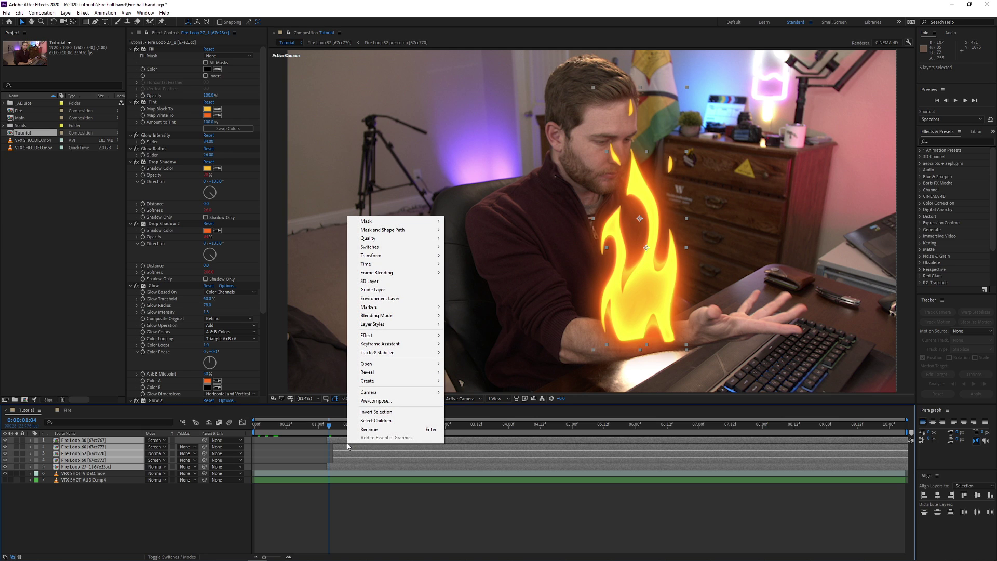
click(394, 401)
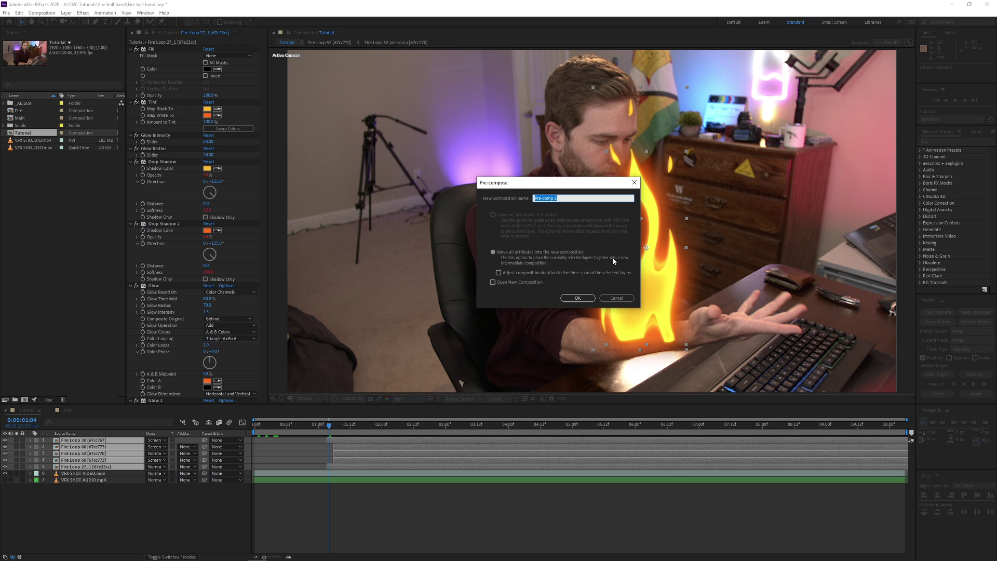
text(Tut - Fire)
key(Return)
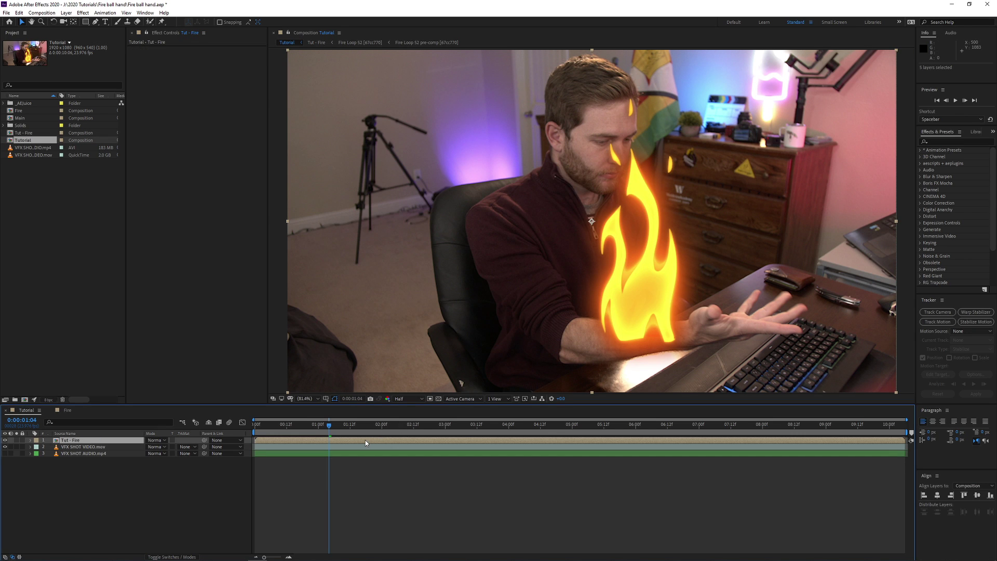
mouse_move(646, 297)
mouse_down()
mouse_move(679, 294)
mouse_move(639, 272)
mouse_move(661, 289)
mouse_up()
key(ctrl+z)
drag(330, 428, 342, 428)
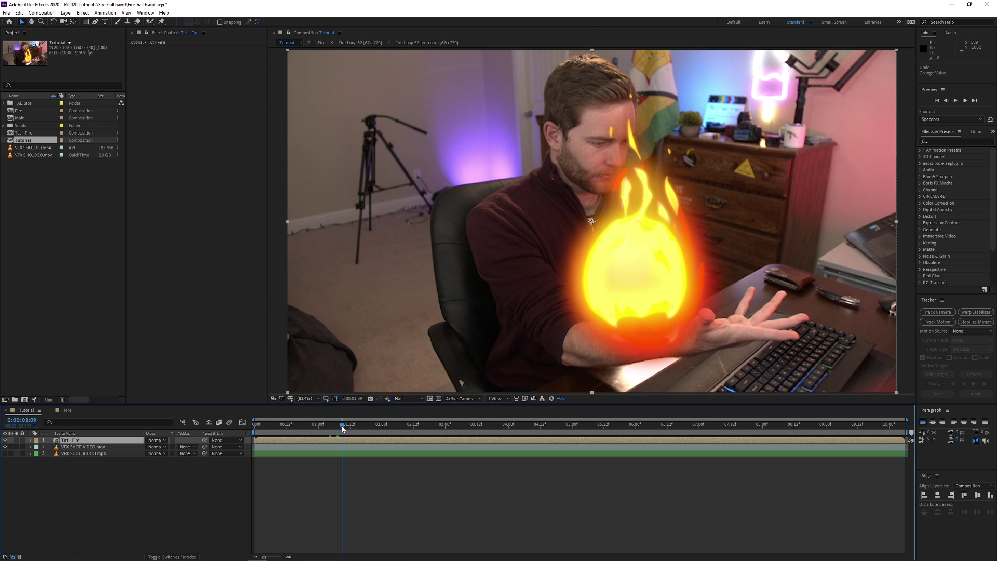
mouse_move(621, 273)
mouse_down()
mouse_move(610, 276)
mouse_move(616, 268)
mouse_up()
key(ctrl+z)
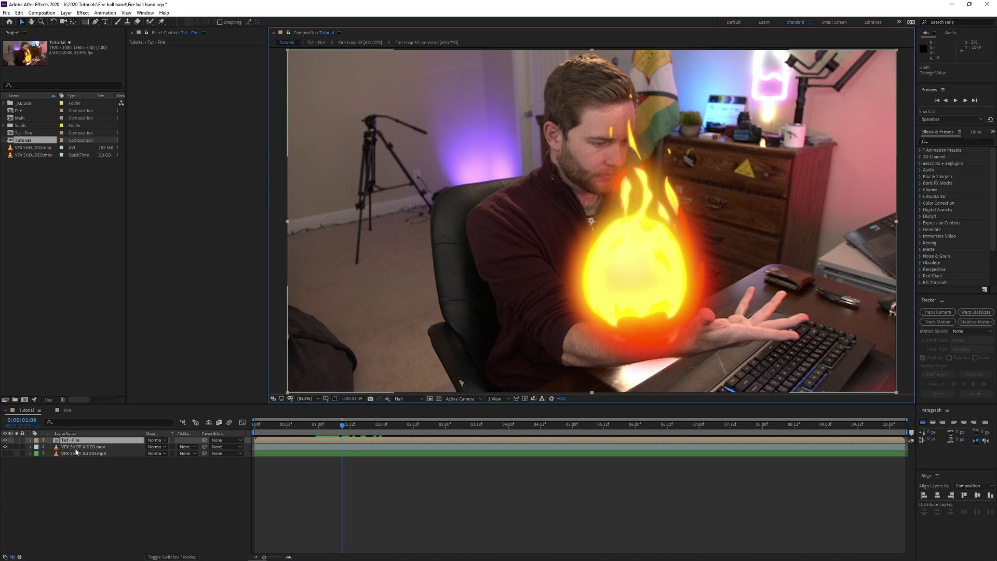
Start Track Motion on the VFX SHOT VIDEO.mov layer and move the track point from the sweater's zipper toward the hand
click(77, 448)
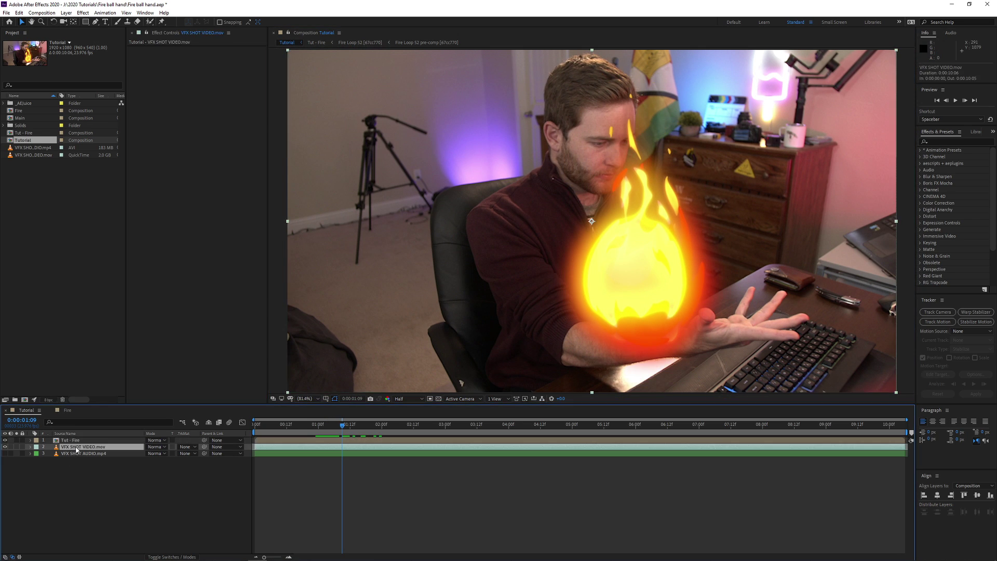
click(935, 323)
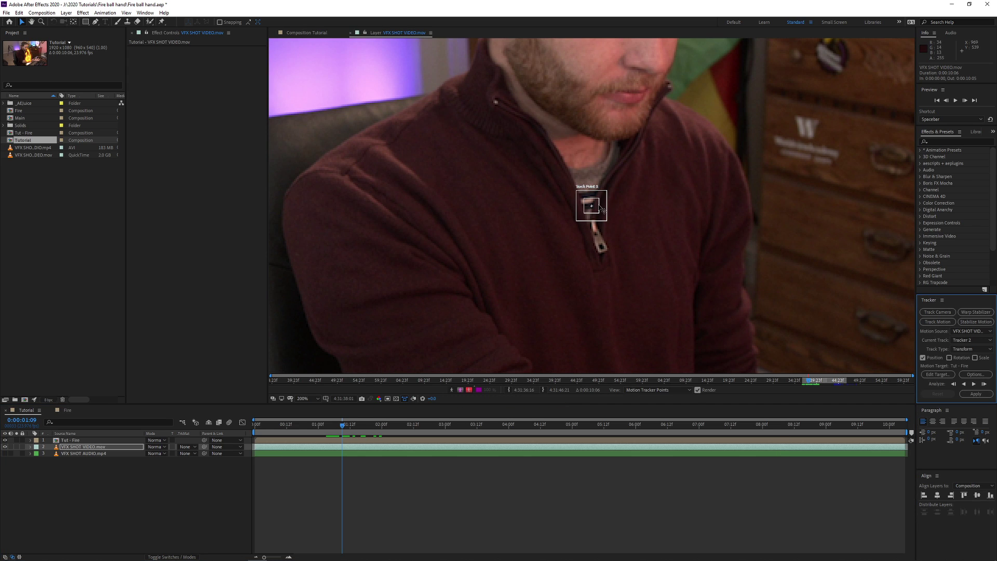
drag(600, 208, 768, 267)
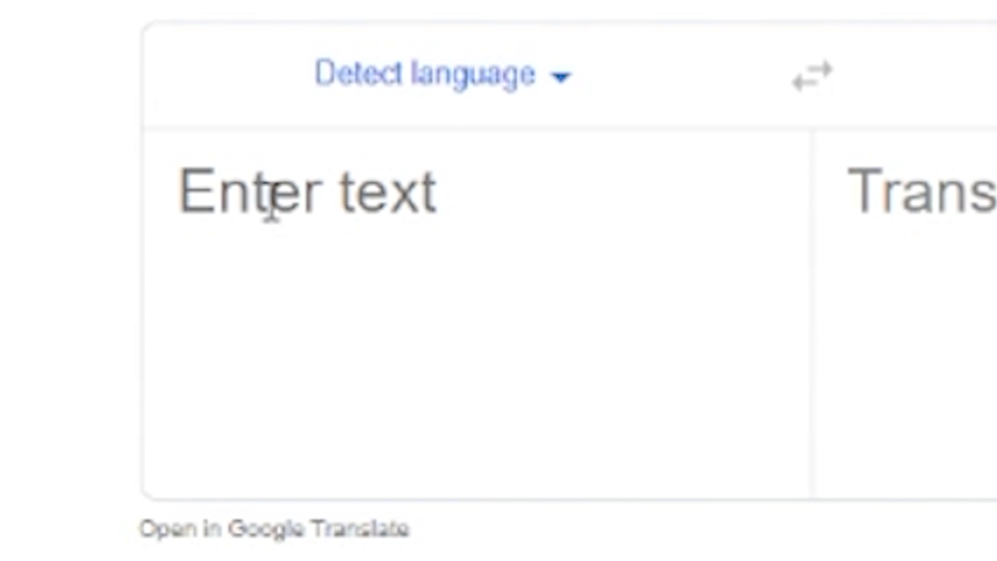
Switch to Google Translate and look up the word "Data"
click(269, 198)
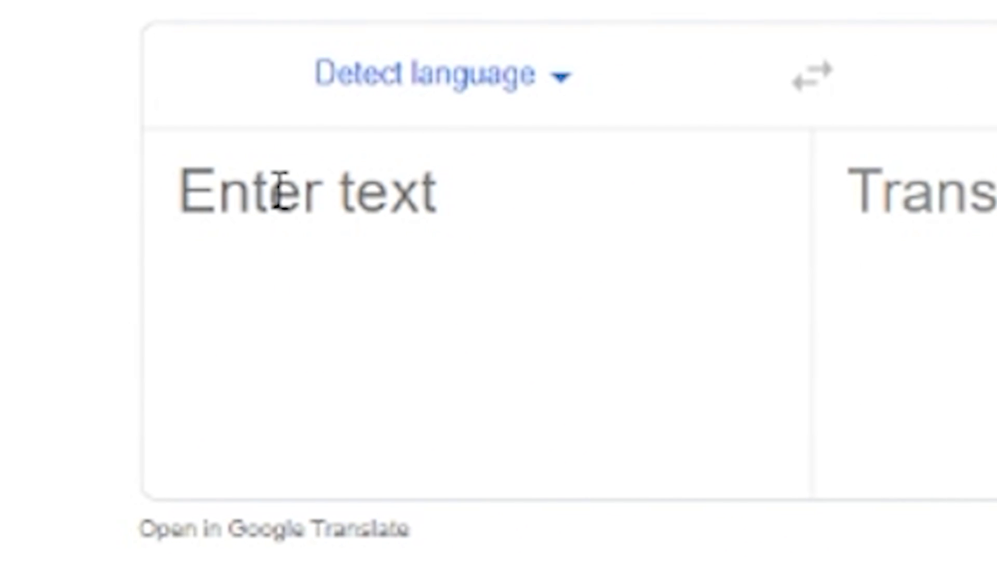
text(Data)
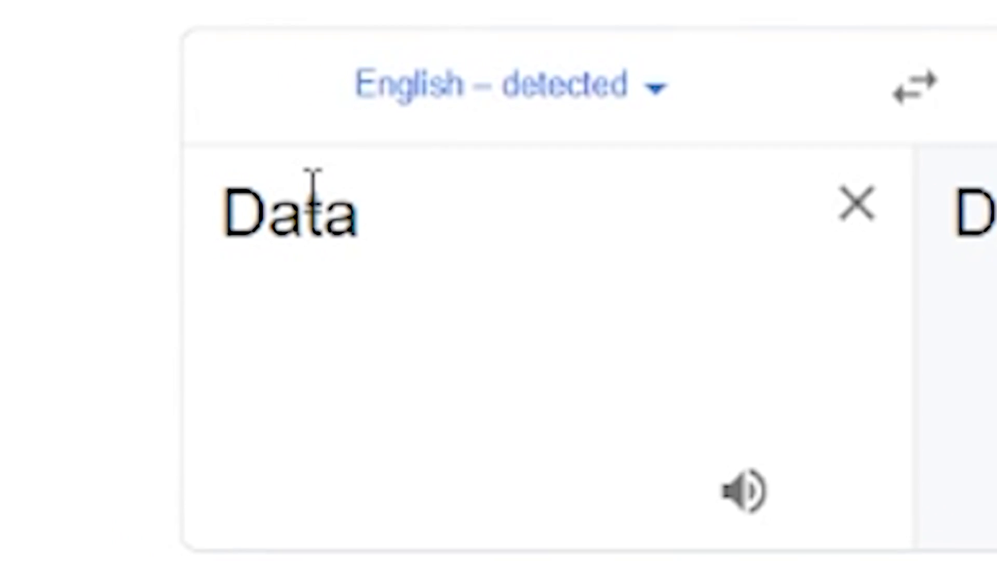
click(745, 491)
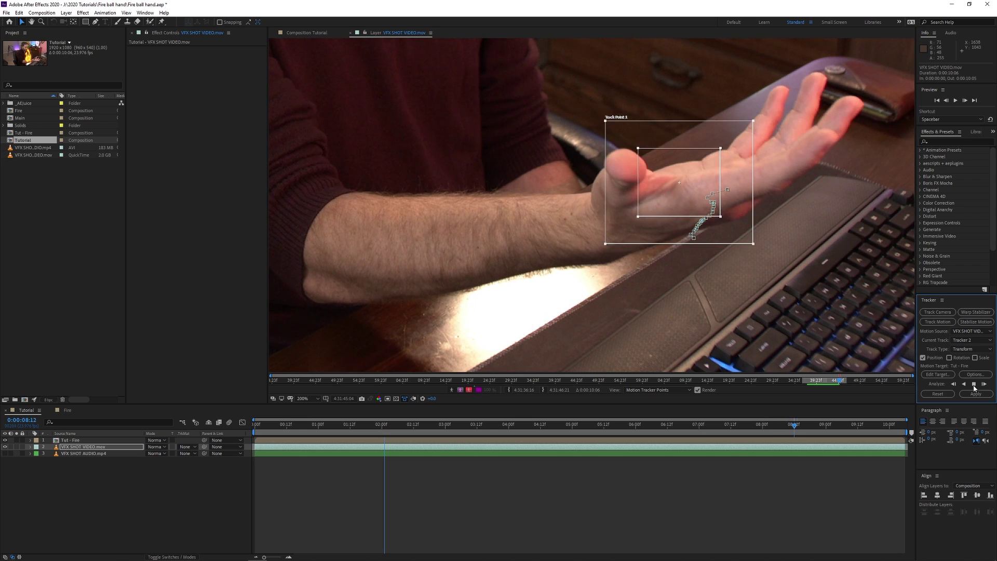
Stop the forward tracking analysis at 0:00:08:15 as the hand closes, and add a null object to the Tutorial composition
click(975, 384)
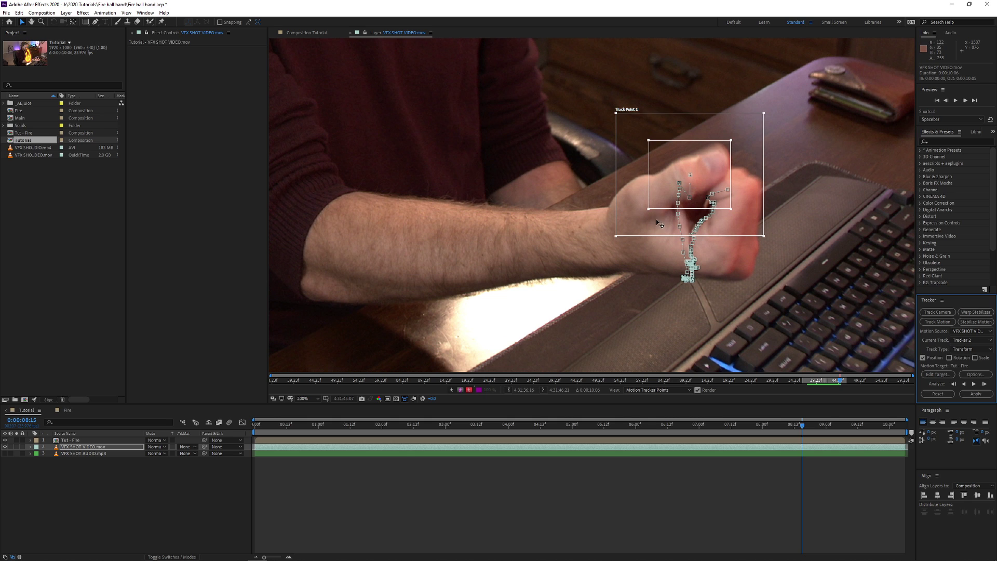
right_click(538, 417)
mouse_move(575, 421)
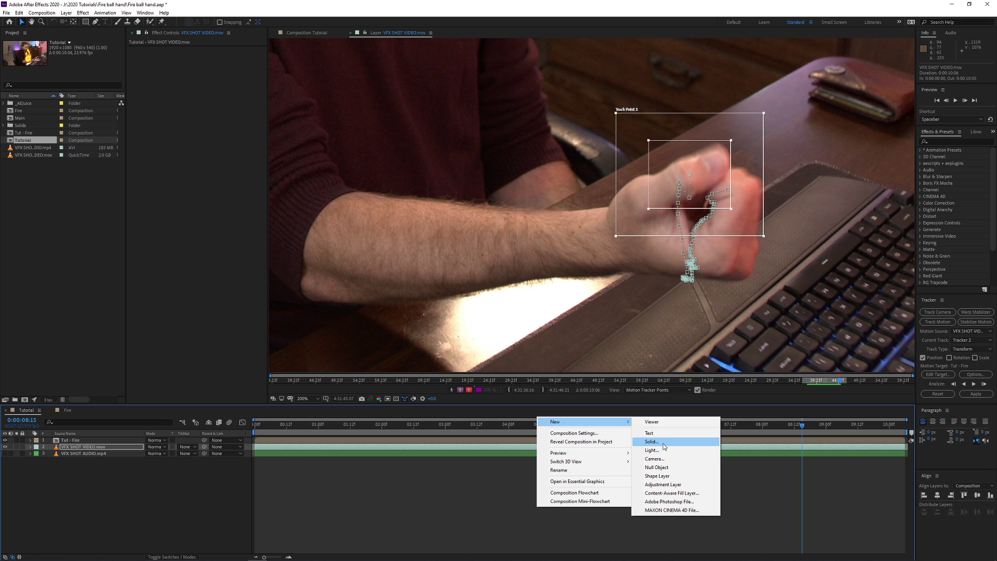
click(659, 467)
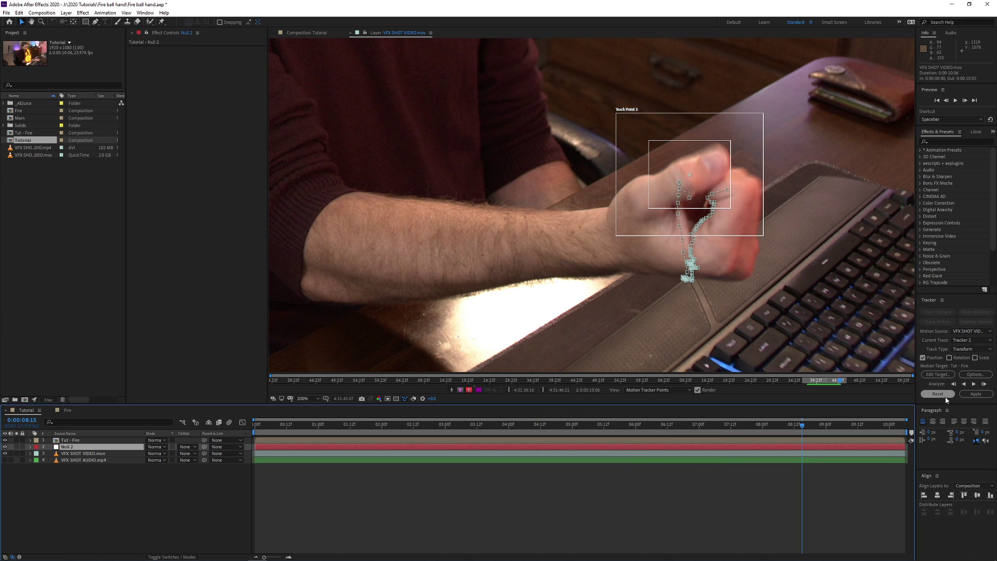
Set the tracker's motion target to the Null 2 layer and apply the tracking data in the X and Y dimensions
click(939, 376)
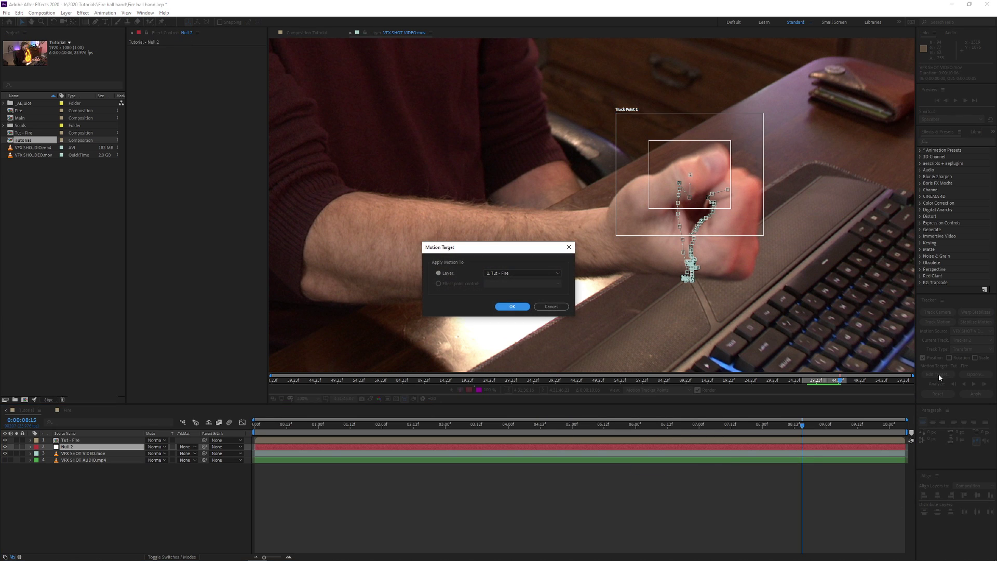
click(509, 274)
click(507, 291)
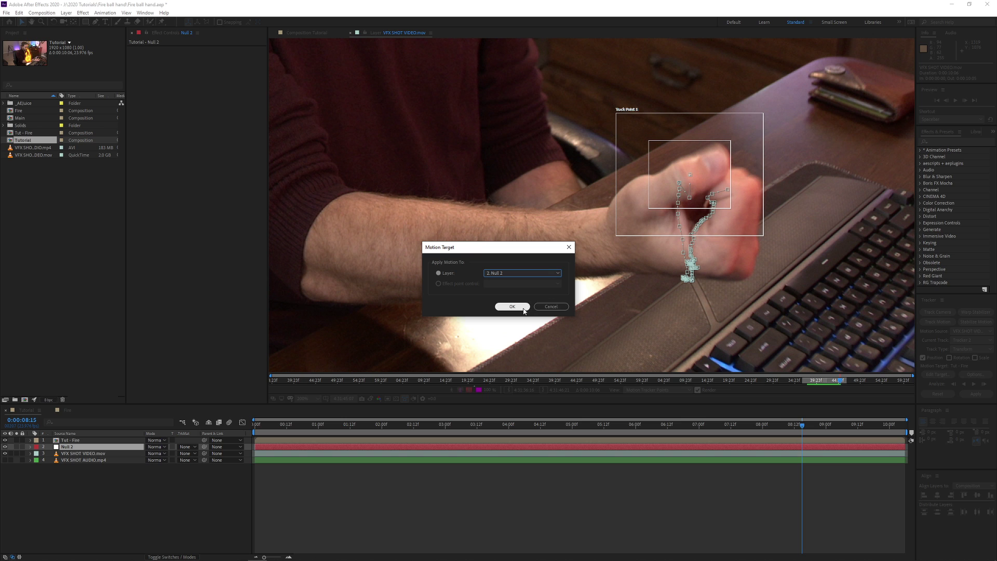
click(526, 306)
click(976, 394)
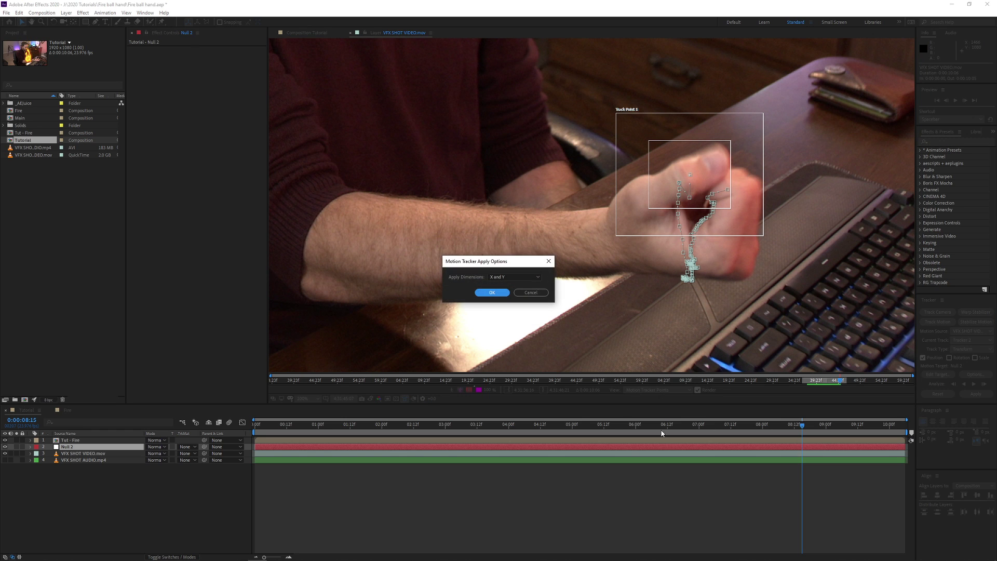
click(489, 294)
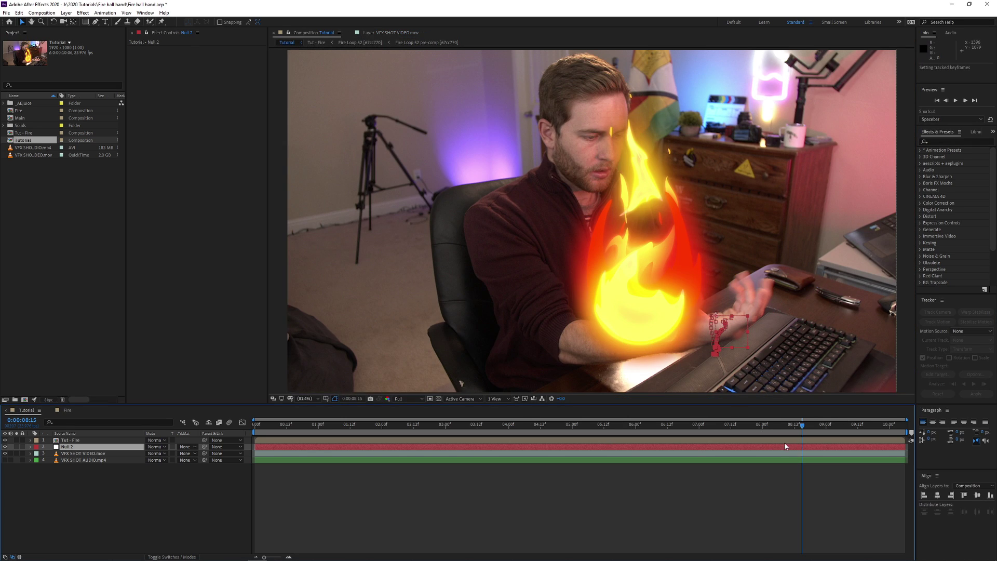
At 0:00:03:06, reveal the Position properties of Tut - Fire and Null 2, and link the fire's Position to the null's
drag(790, 427, 461, 425)
click(96, 441)
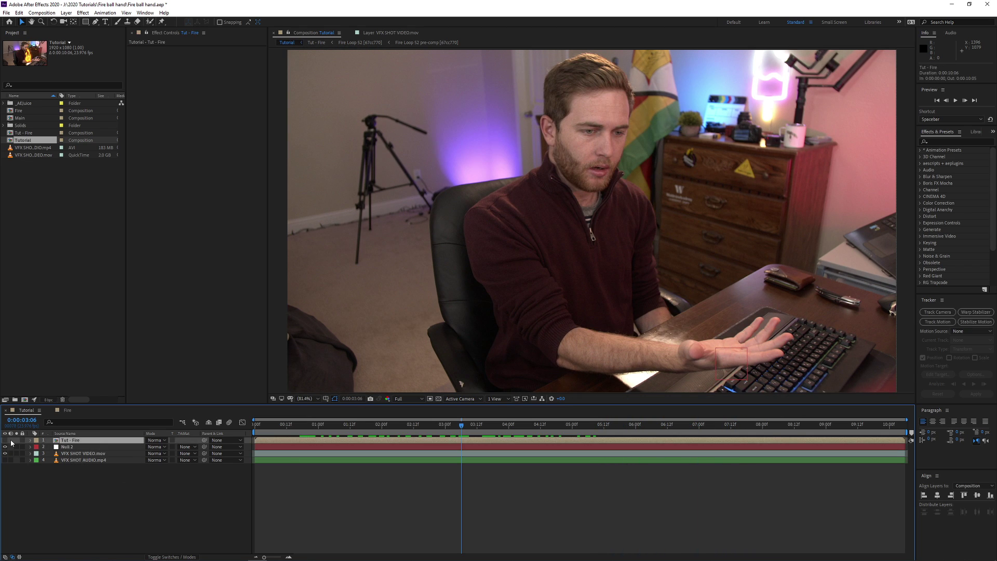
key(p)
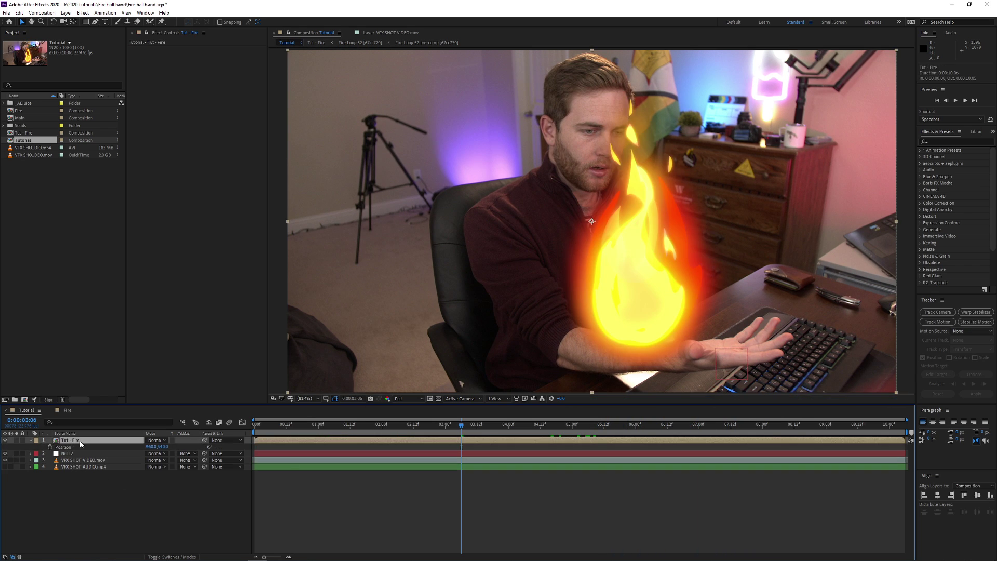
click(72, 454)
key(p)
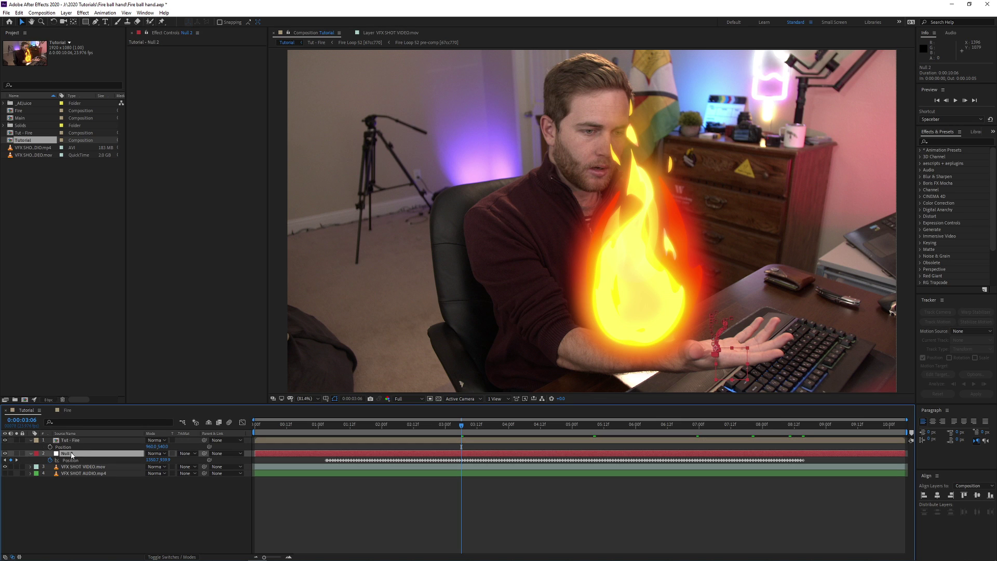
click(68, 448)
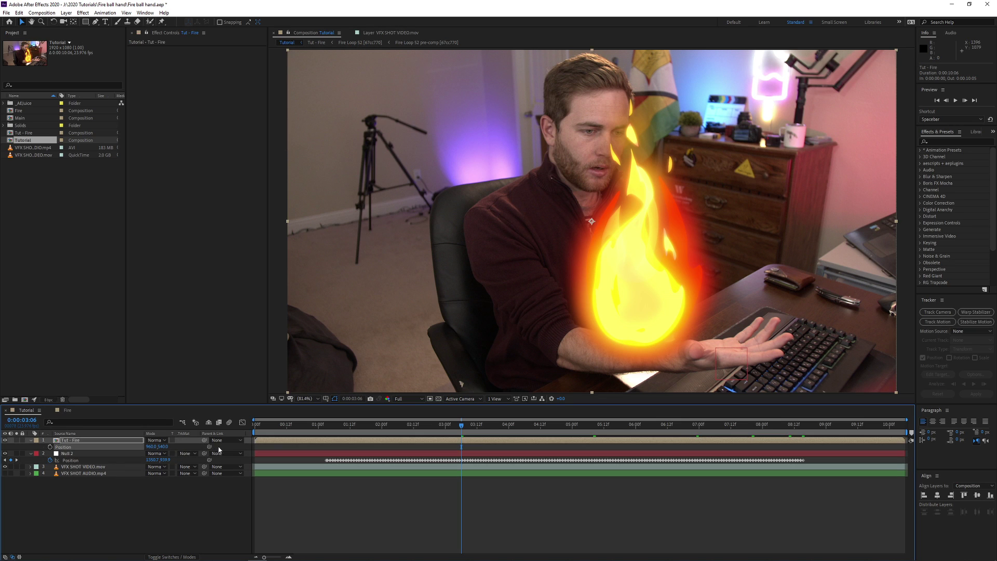
drag(209, 447, 85, 462)
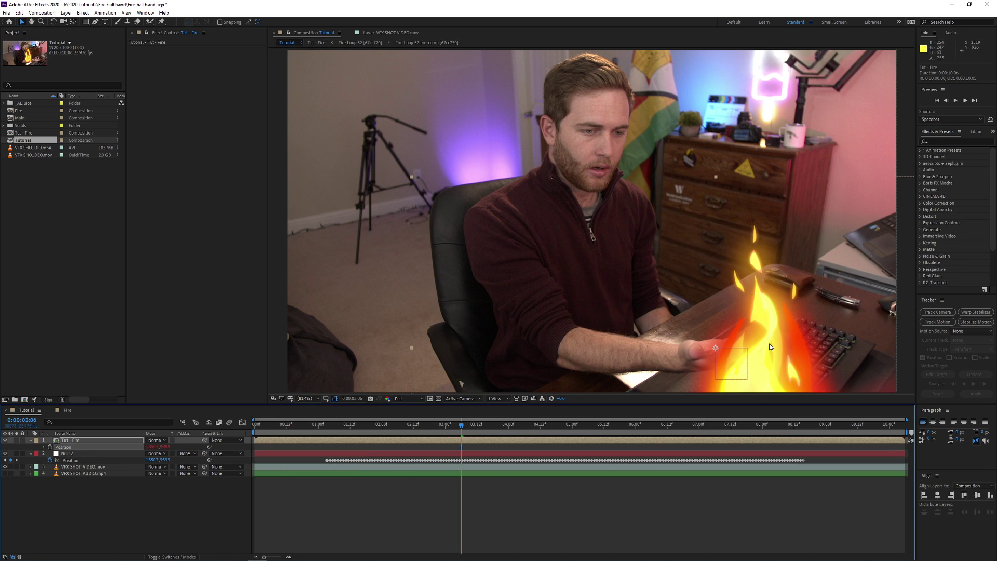
Move the Tut - Fire layer's anchor point to the base of the flame so the fire rests on the open palm
click(744, 351)
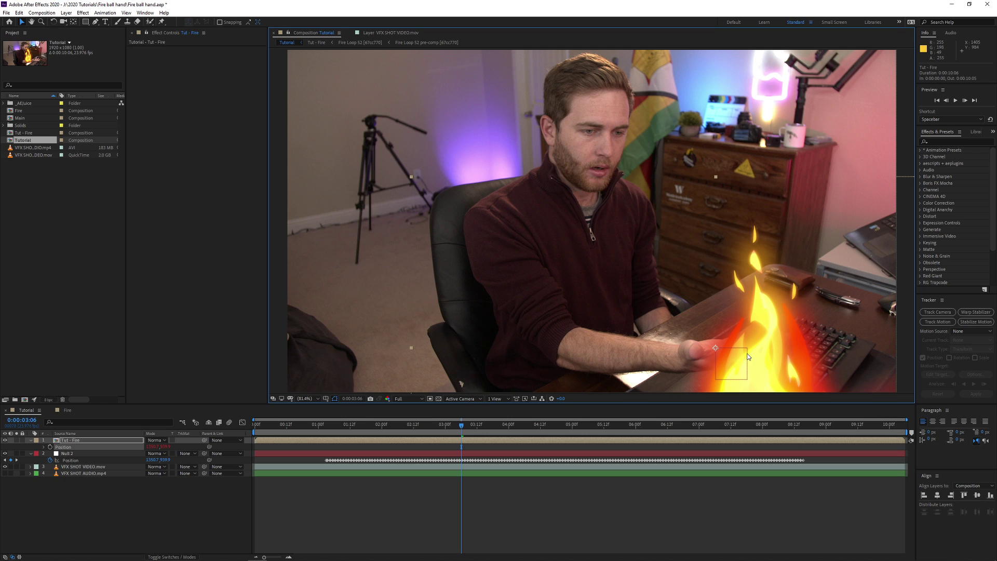
key(y)
drag(716, 349, 766, 470)
key(v)
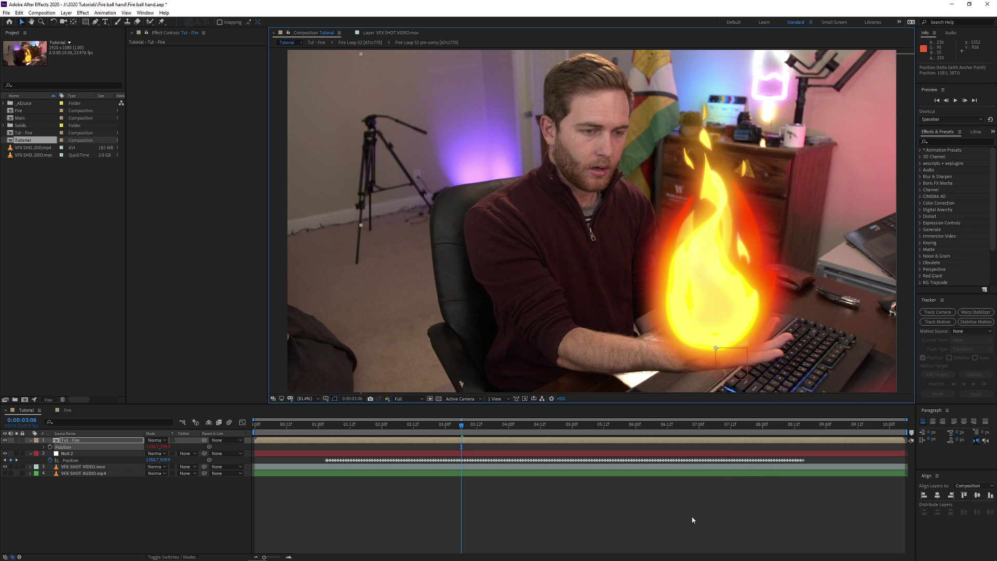
click(692, 519)
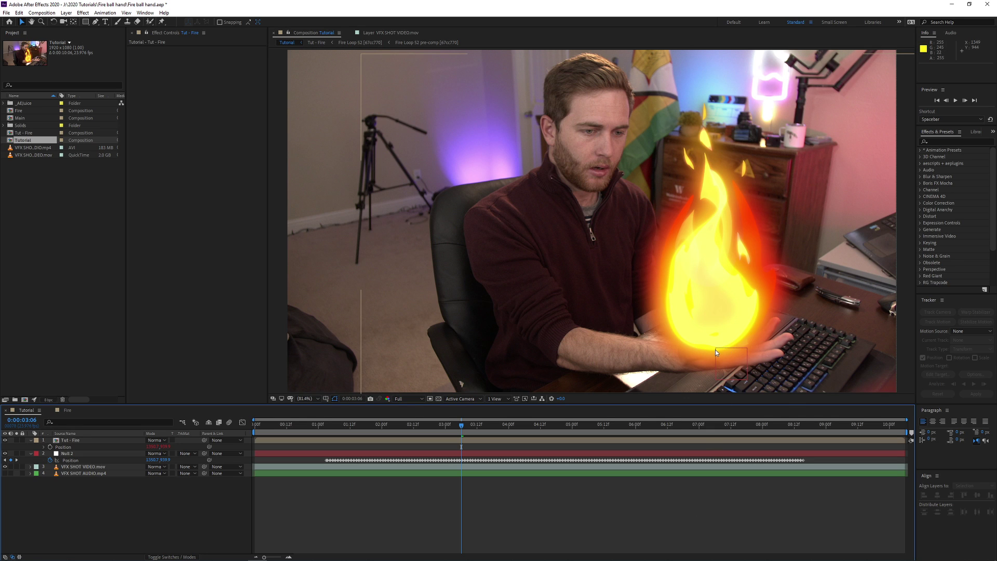
Scale the Tut - Fire layer down to 68% and check the flame's size against the hand at other points of the shot
click(415, 431)
drag(415, 431, 579, 459)
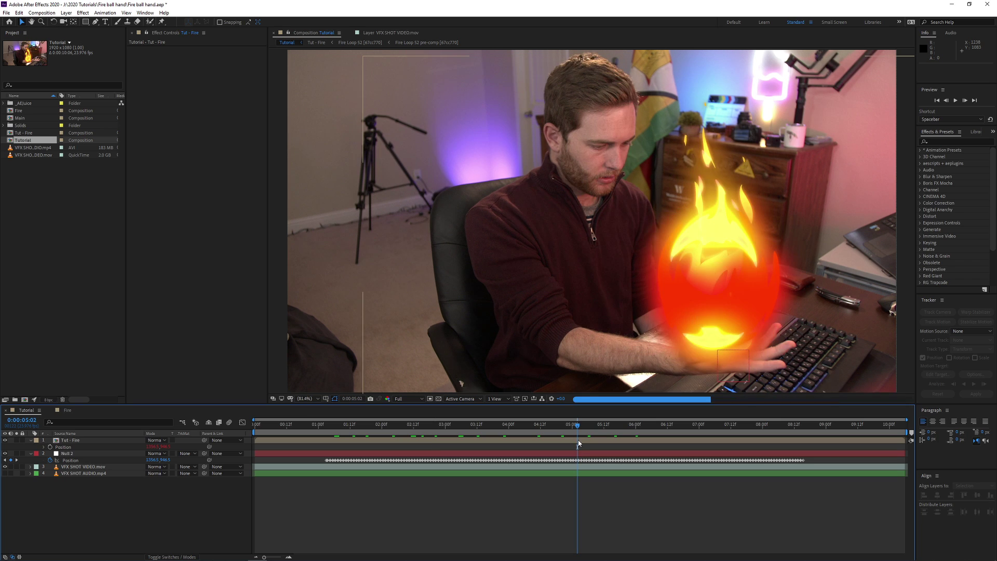
click(578, 441)
key(s)
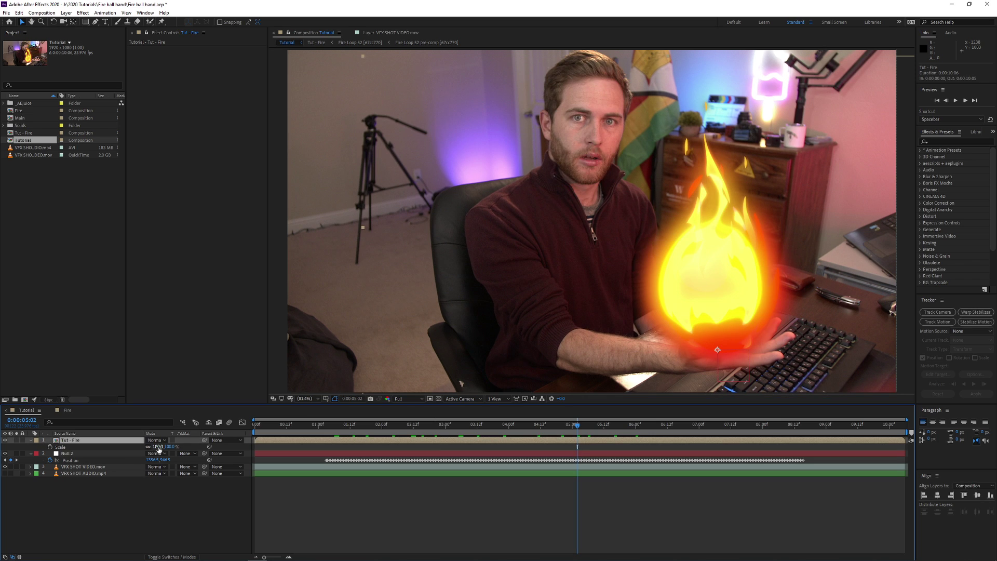
drag(158, 446, 151, 451)
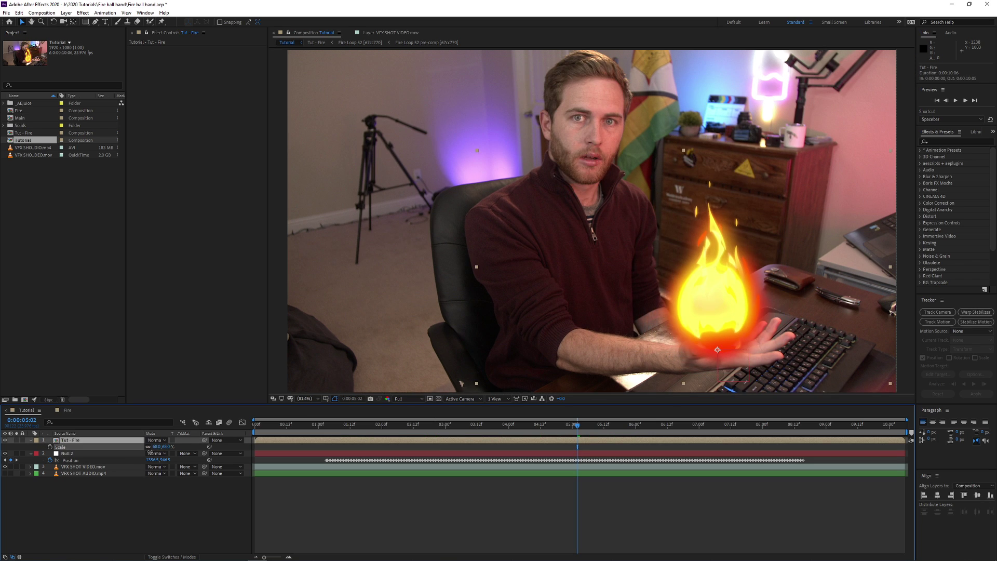
click(615, 425)
click(656, 517)
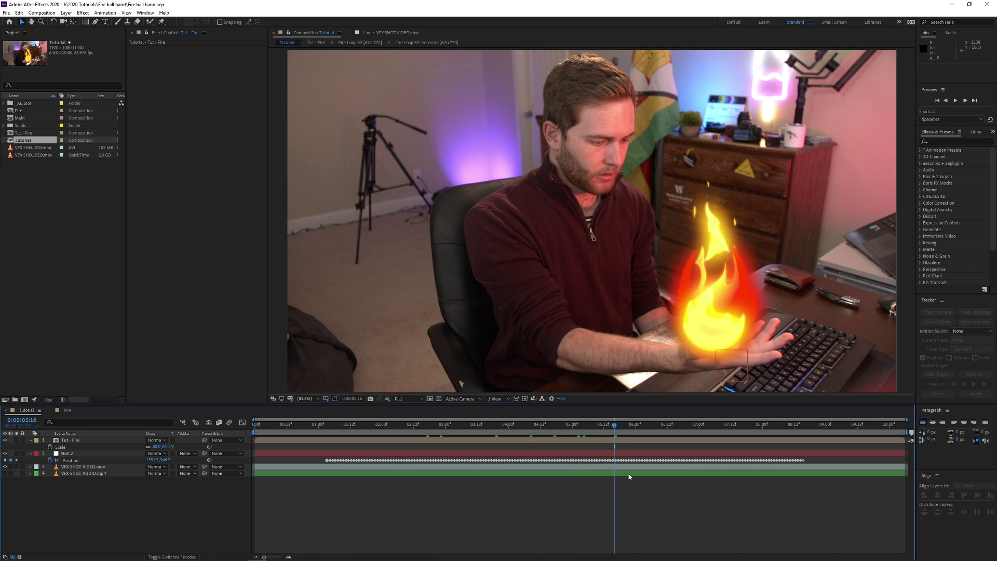
At 0:00:04:12, add an adjustment layer above Tut - Fire, apply the Stylize Glow effect to it, and compare the shot with and without it
drag(613, 428, 540, 425)
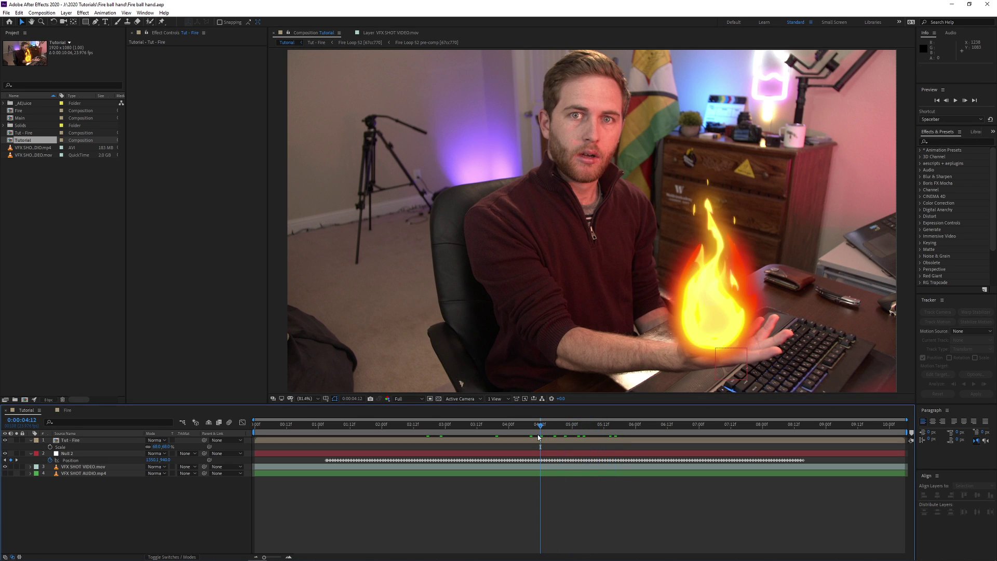
right_click(96, 506)
mouse_move(141, 414)
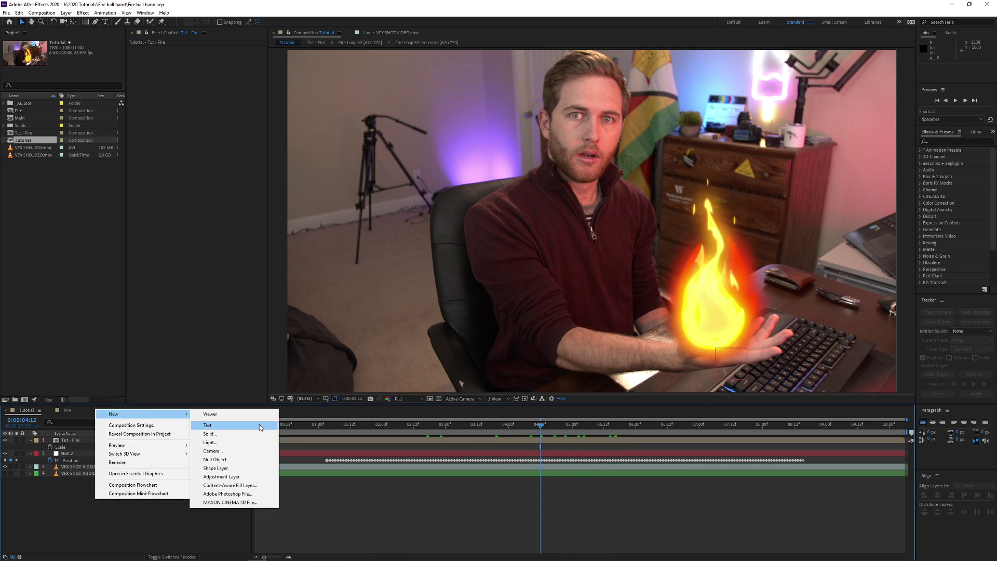
click(248, 479)
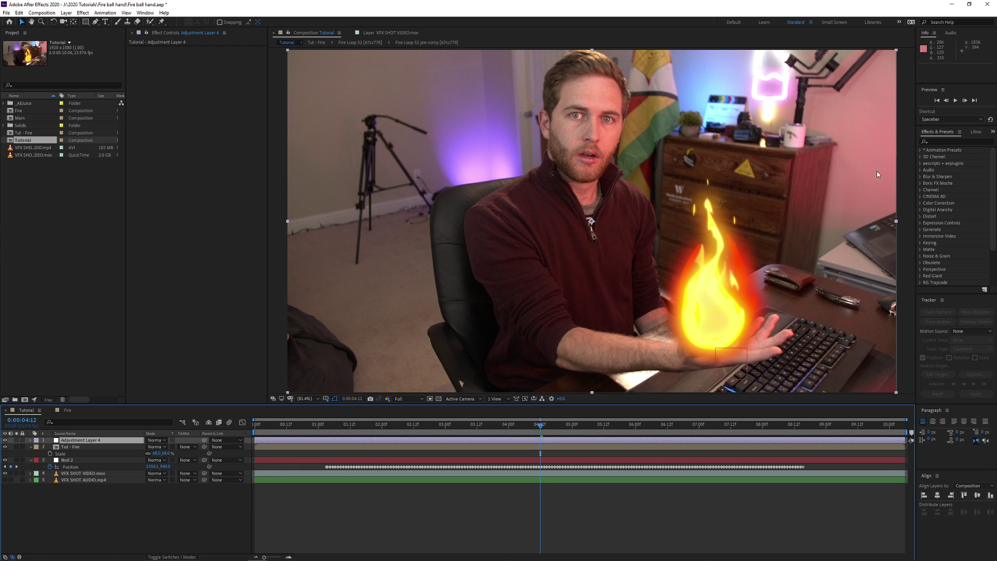
click(946, 141)
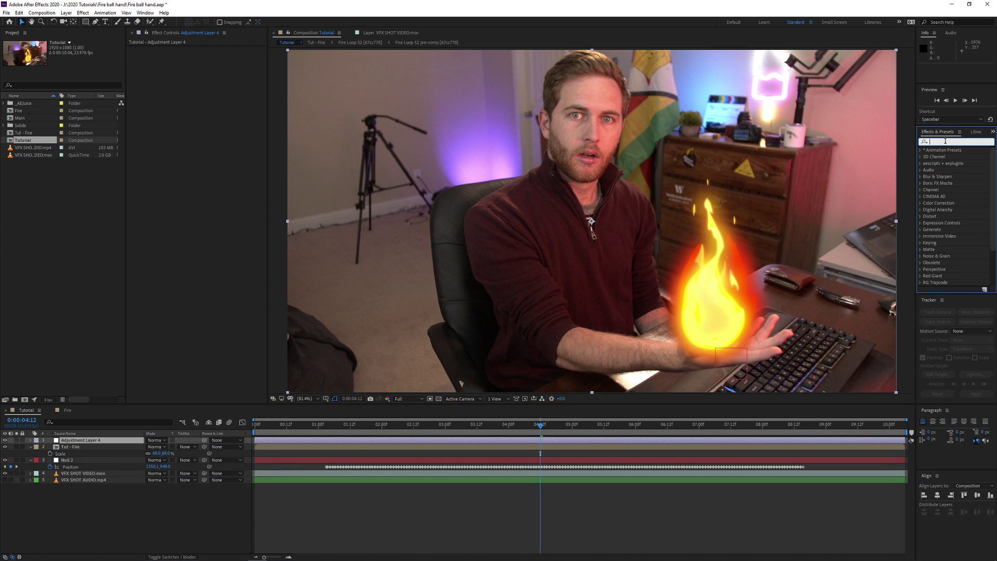
text(glow)
click(950, 203)
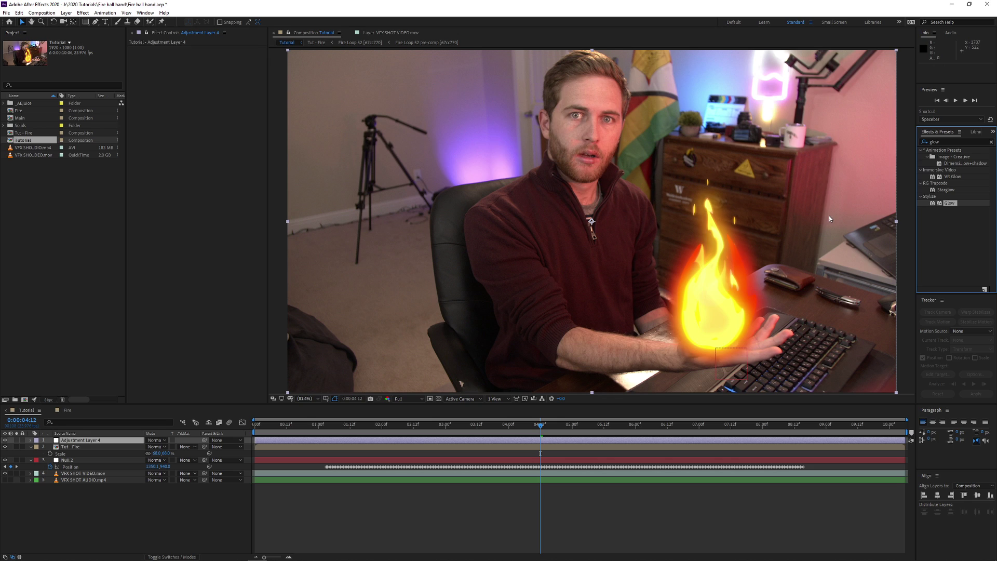
drag(829, 216, 712, 232)
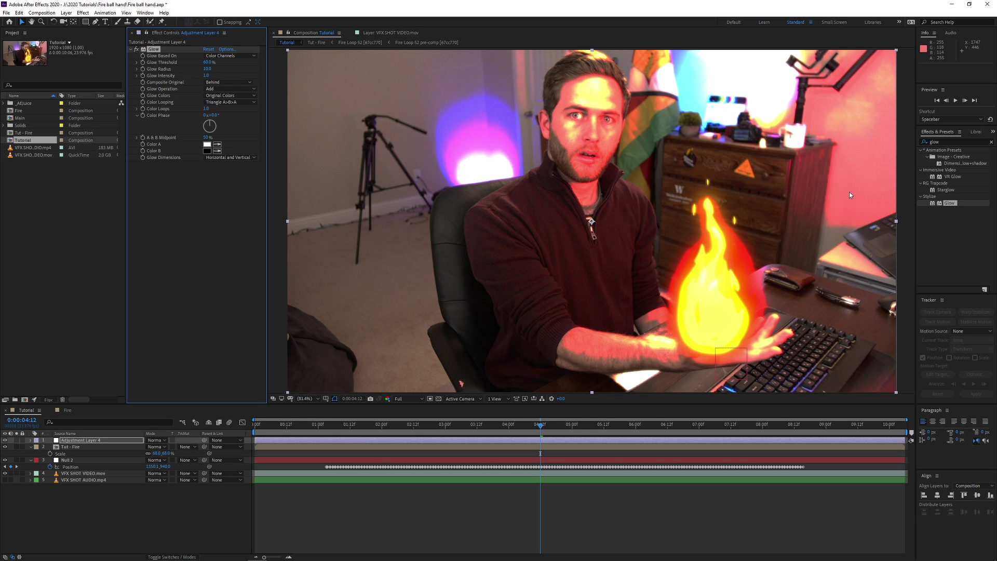
click(5, 441)
click(5, 440)
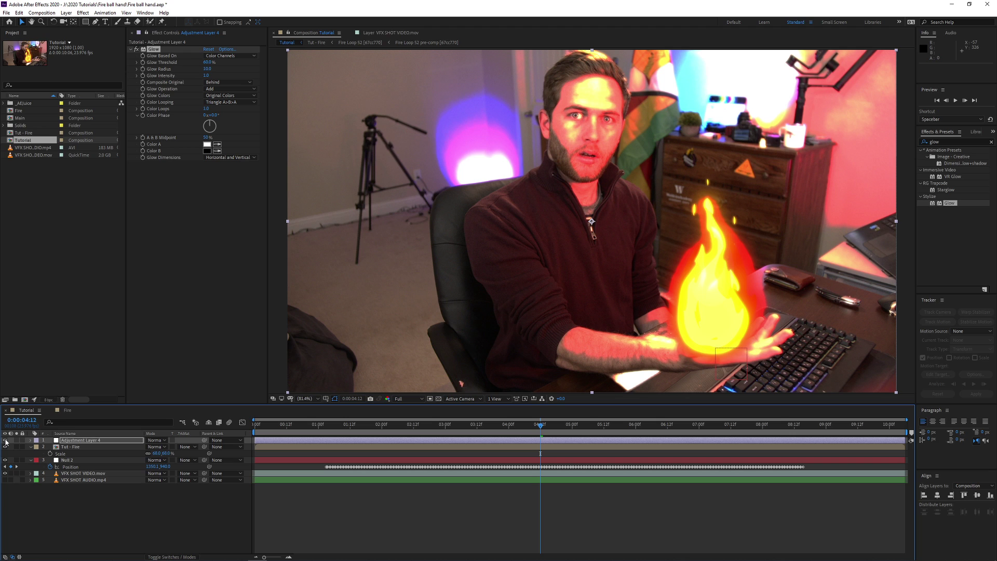
Draw a closed Pen mask around the man's face on the adjustment layer, from the forehead down to the chin
click(77, 441)
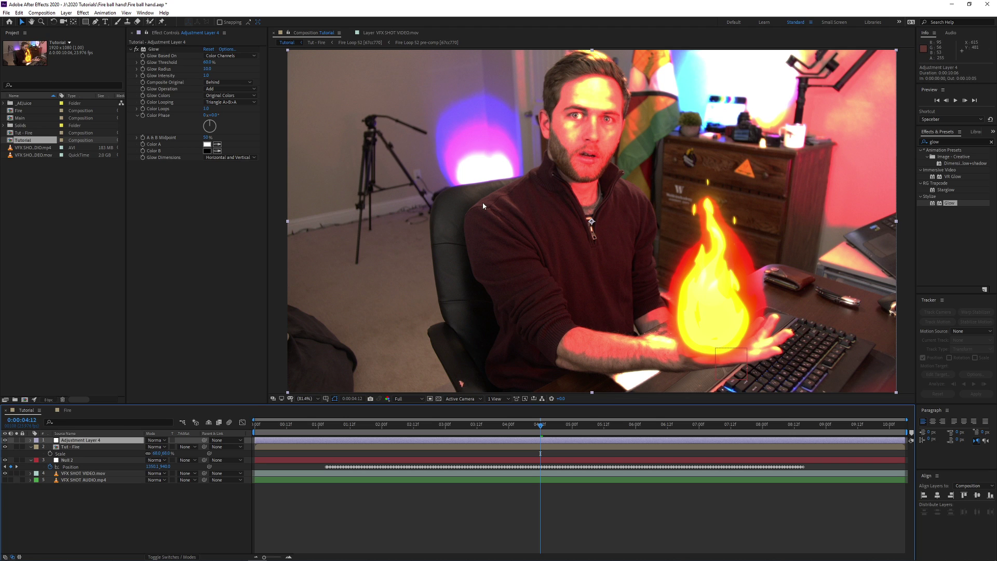
key(g)
click(607, 77)
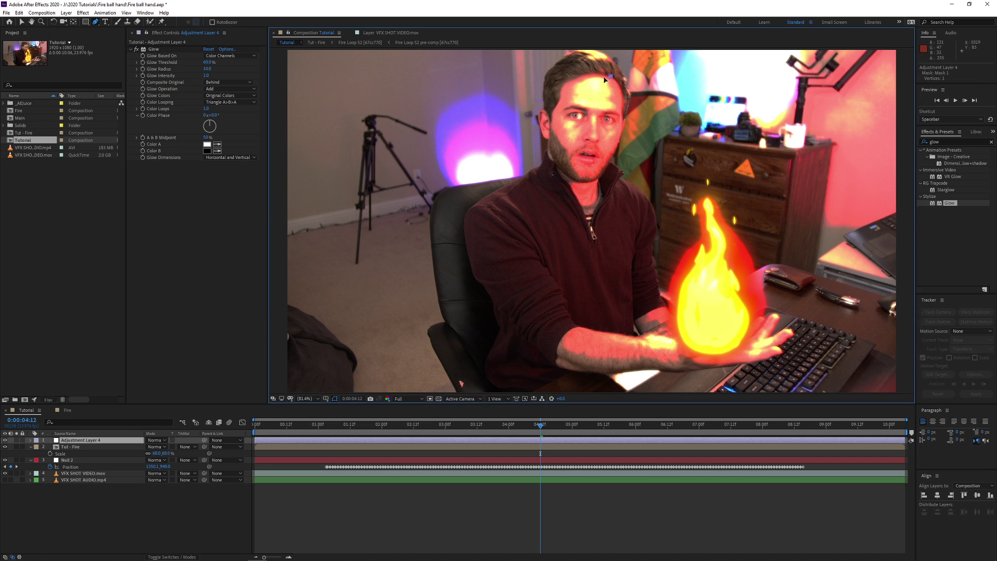
drag(566, 83, 558, 92)
click(558, 139)
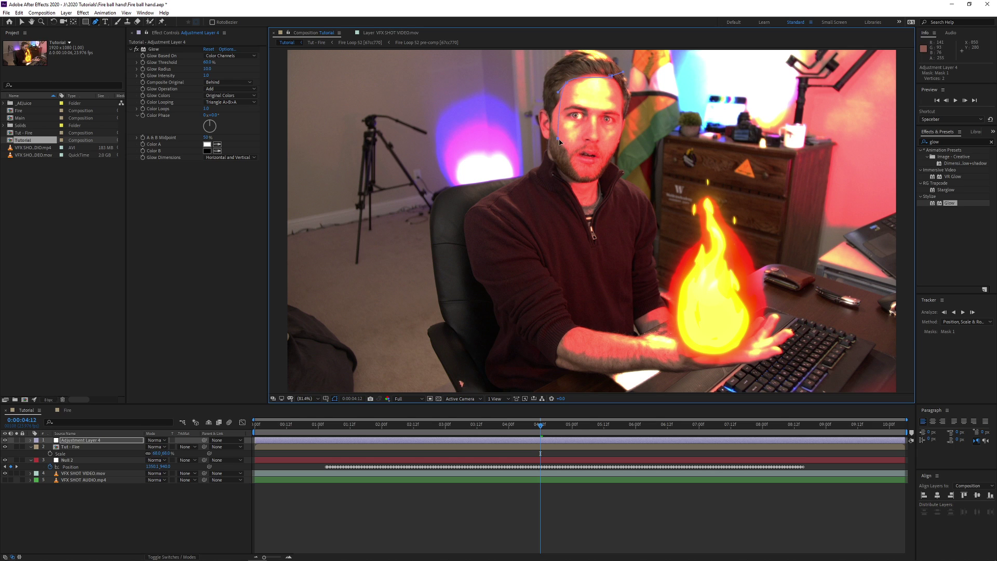
click(567, 154)
click(580, 178)
click(622, 81)
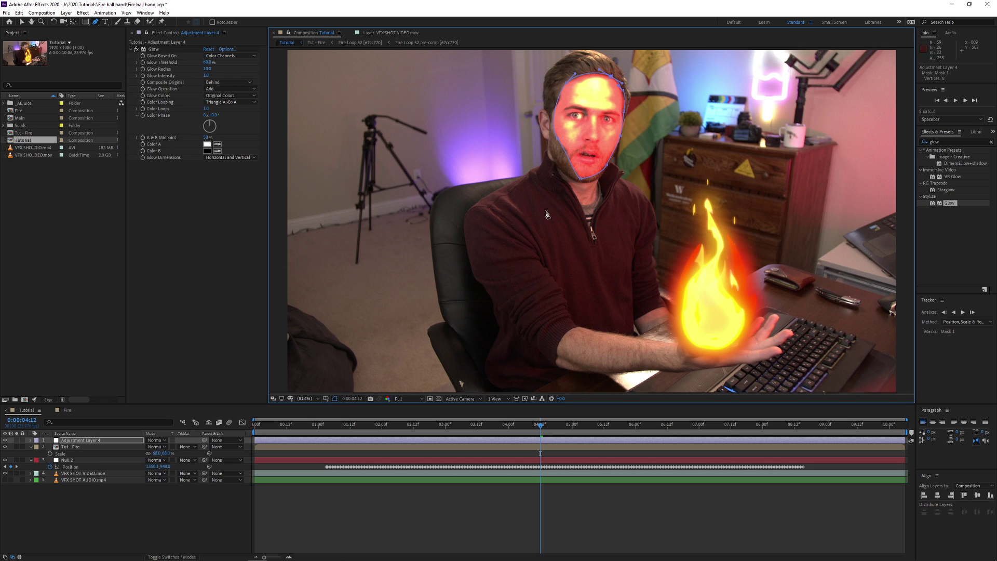
Feather the adjustment layer's face mask by 93 pixels
key(f)
click(156, 452)
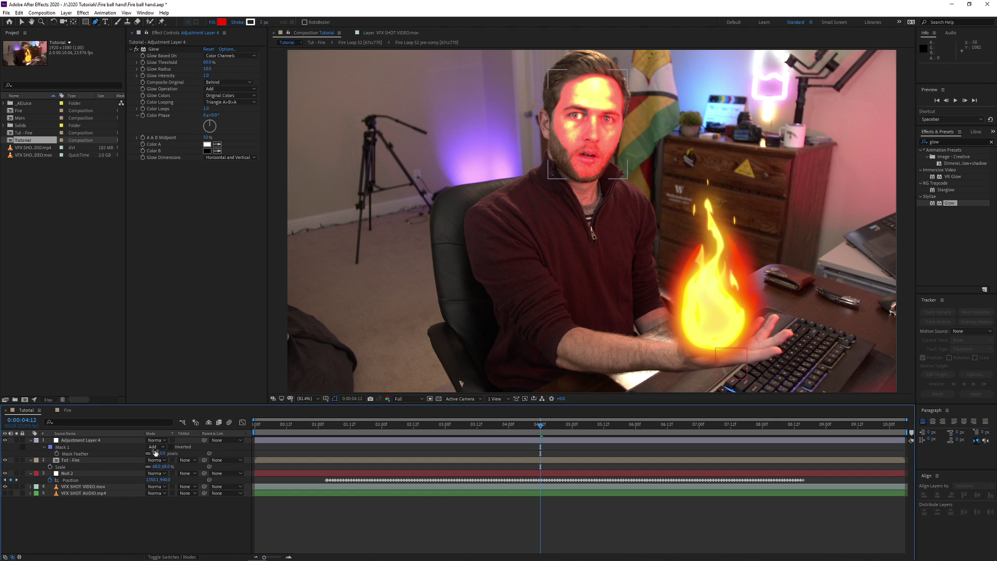
drag(155, 452, 172, 451)
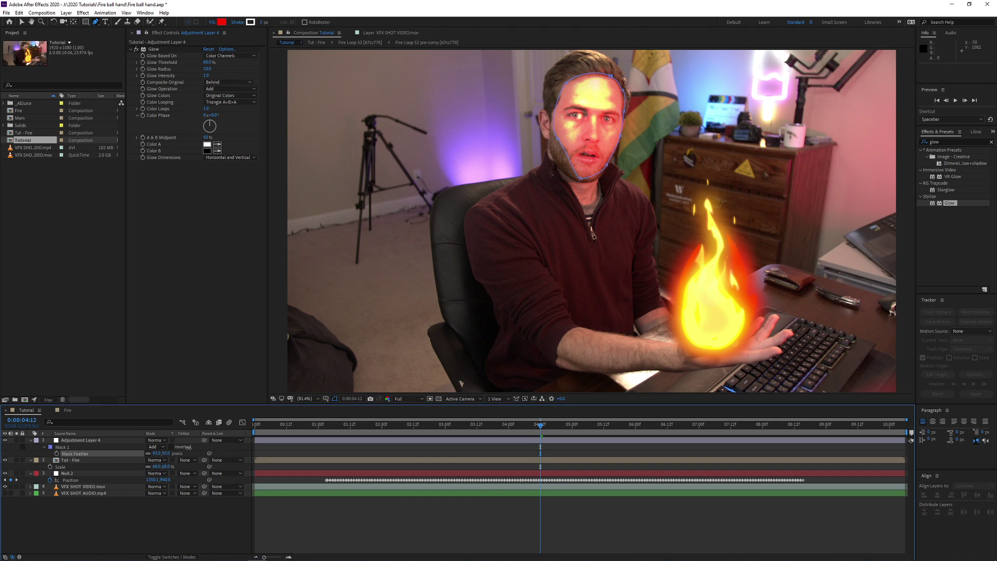
click(187, 448)
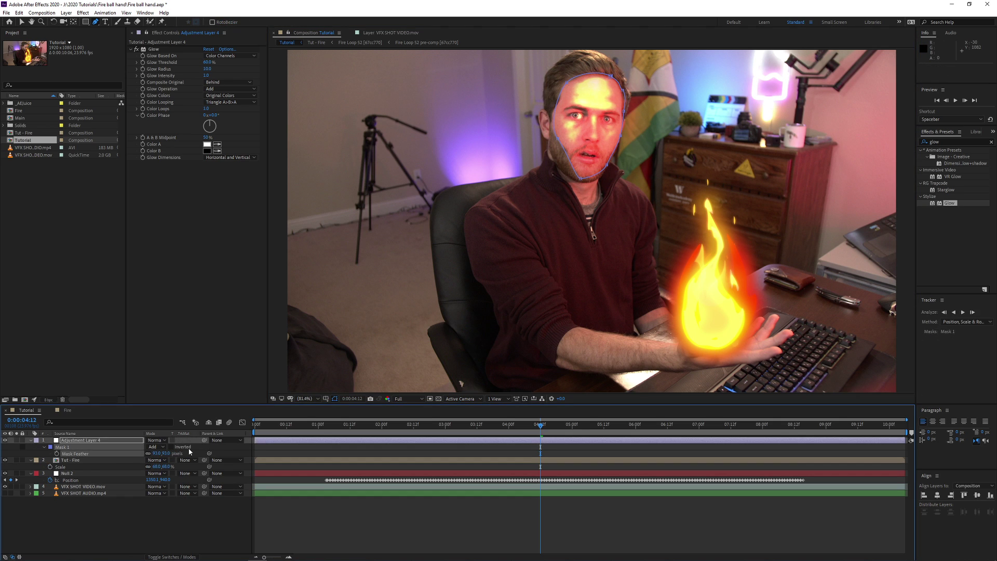
click(102, 532)
Lower the adjustment layer's Opacity to 42% and preview the face glow
click(97, 440)
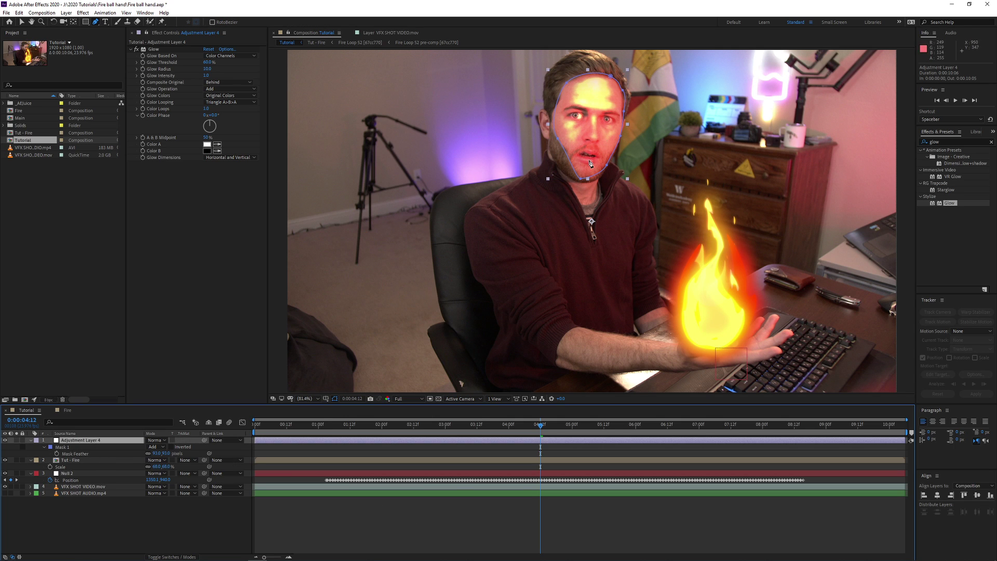
key(v)
key(t)
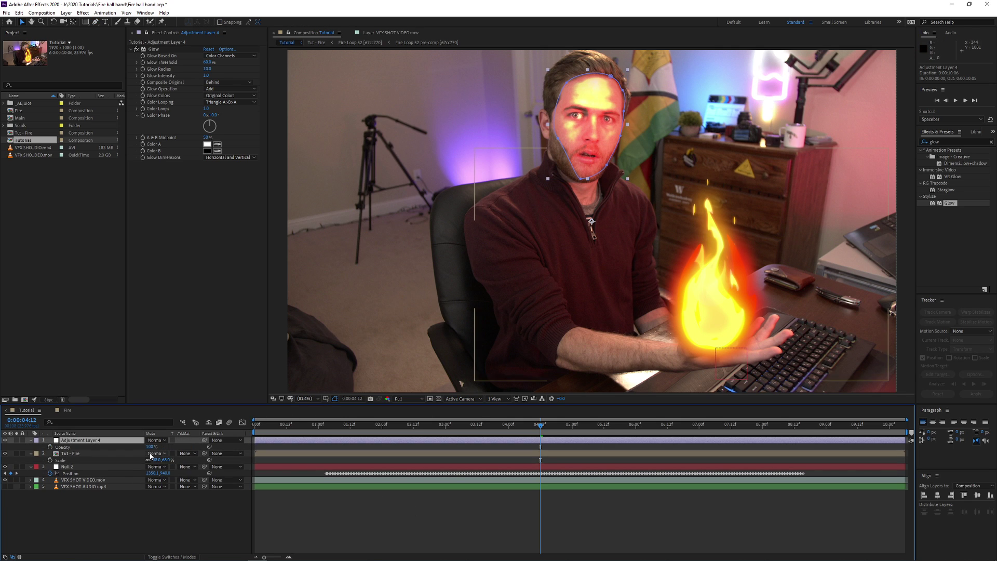
drag(149, 447, 123, 447)
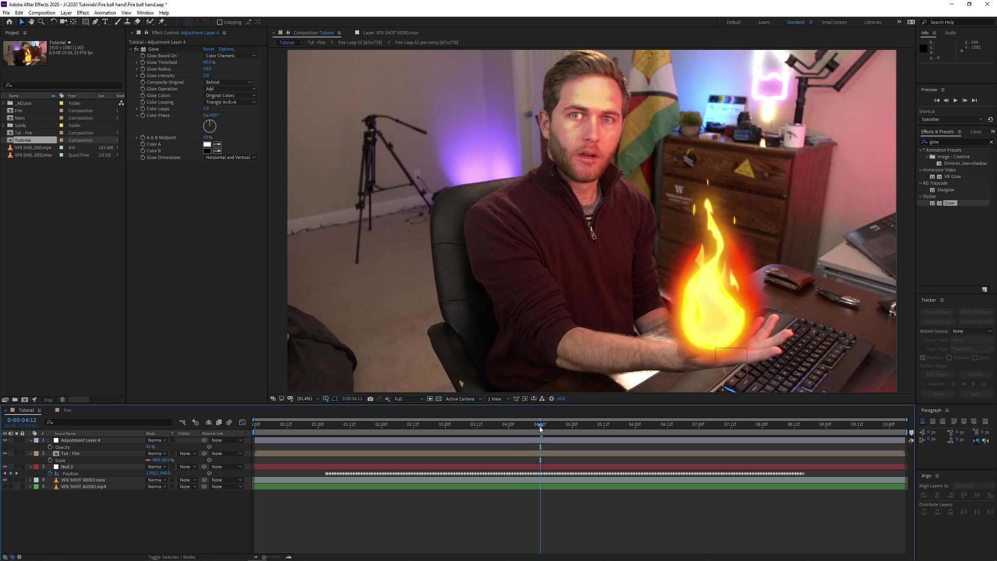
drag(540, 426, 522, 427)
key(space)
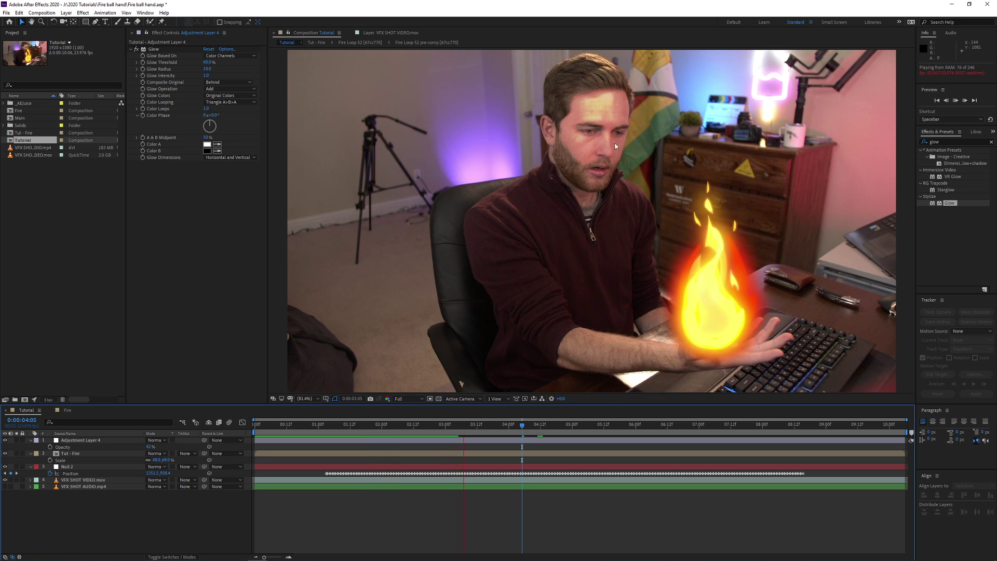
click(452, 425)
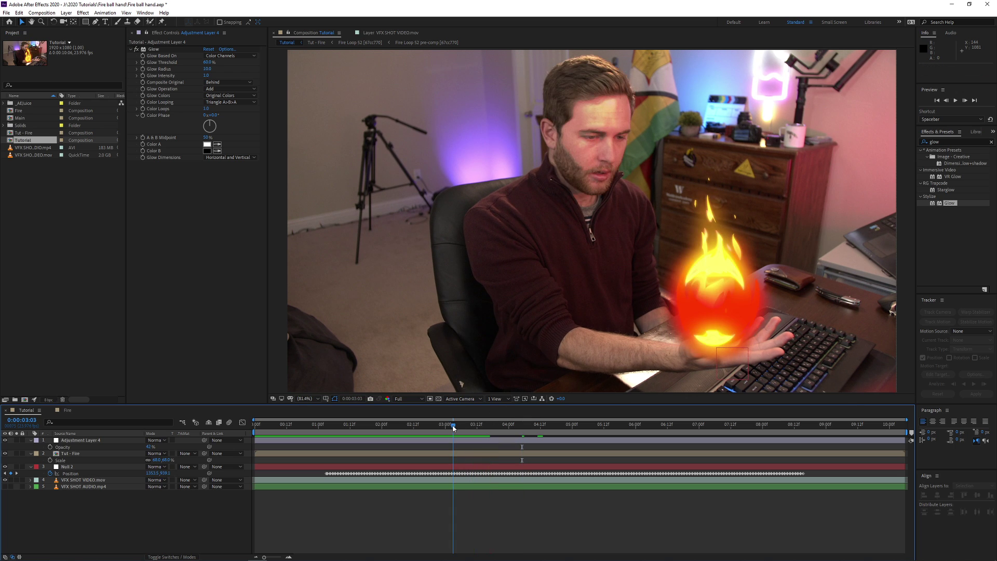
Try driving the adjustment layer's Opacity with the expression time*30, and undo it
click(97, 441)
alt+click(50, 447)
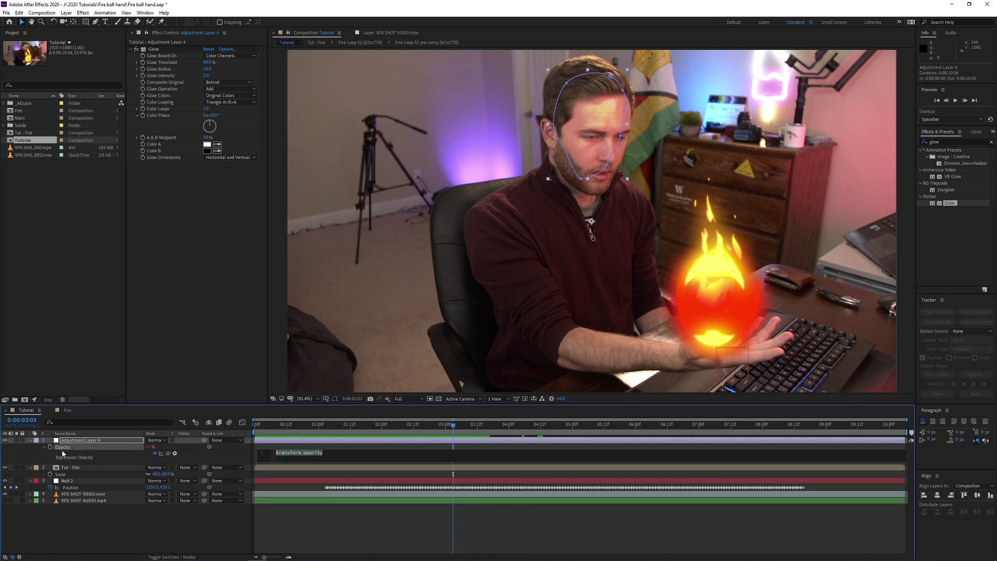
text(time)
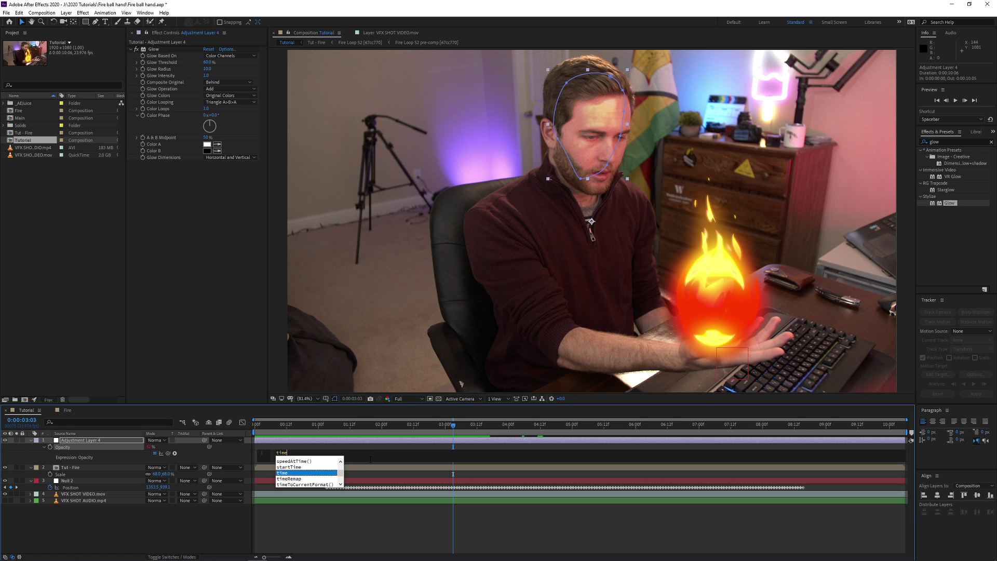
text(*)
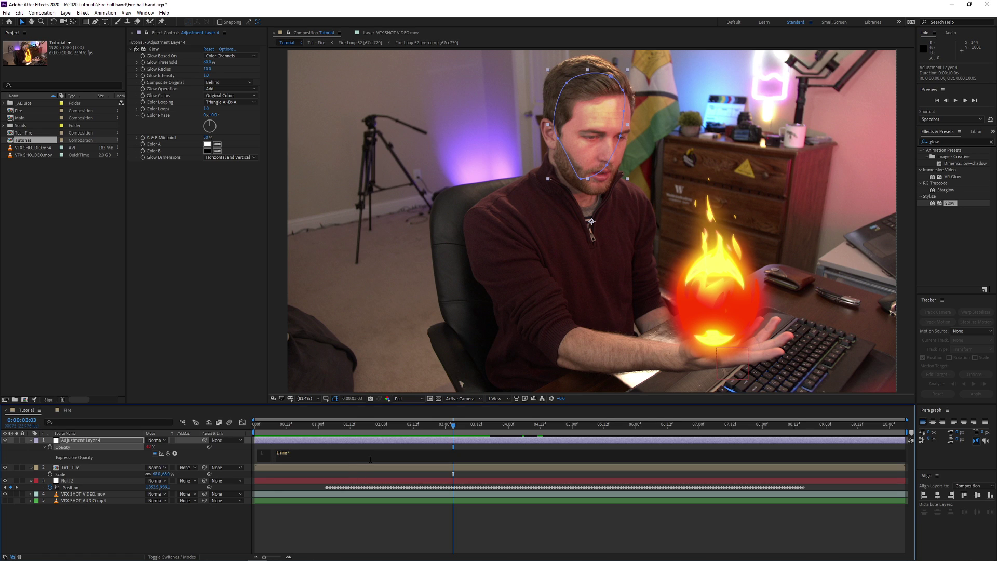
text(30)
click(364, 445)
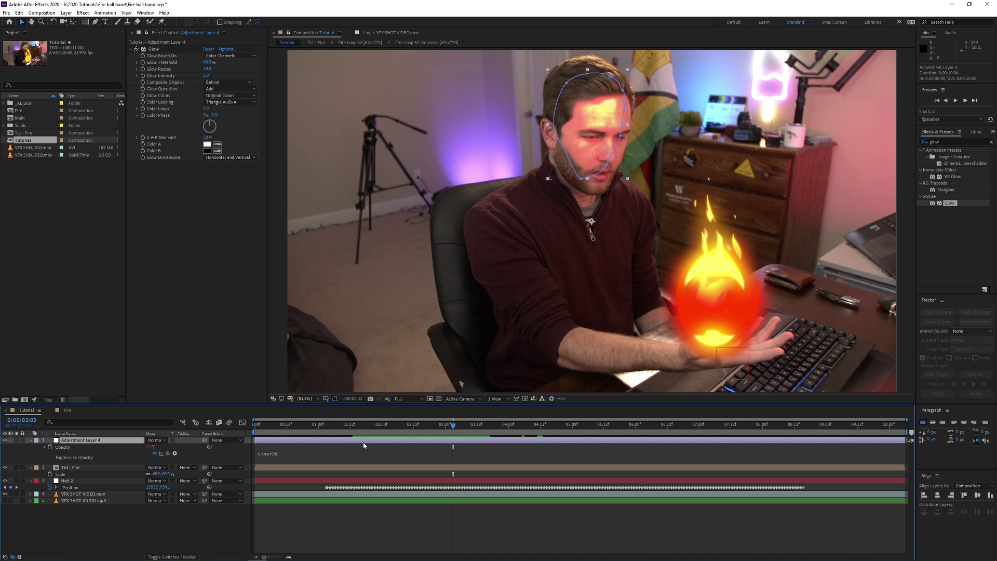
drag(385, 425, 524, 408)
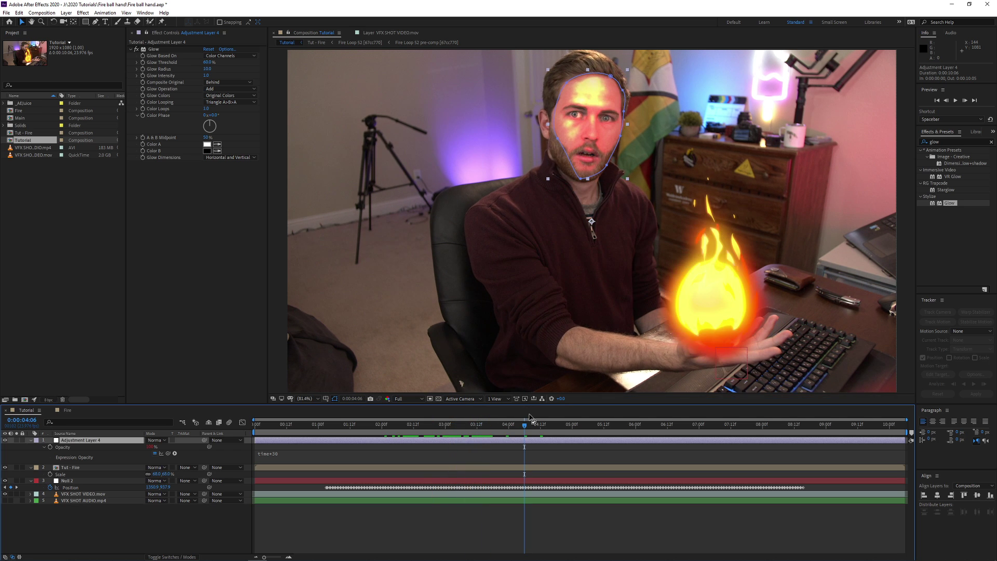
key(ctrl+z)
key(ctrl+z)
Reveal the adjustment layer's Mask Path at 0:00:03:15 and track Mask 1 backward to 0:00:03:06 using position, scale and rotation
drag(453, 425, 487, 430)
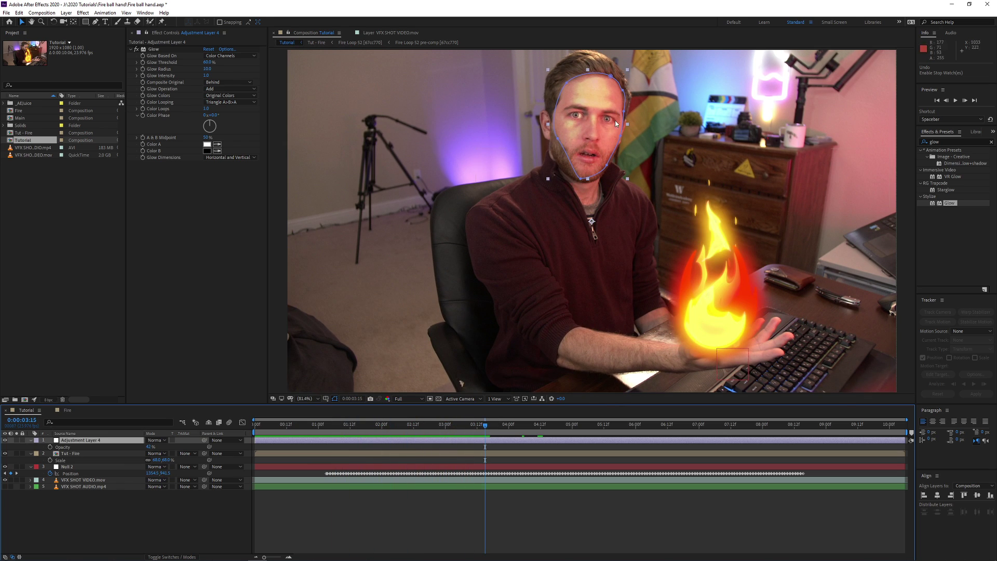
click(73, 442)
key(m)
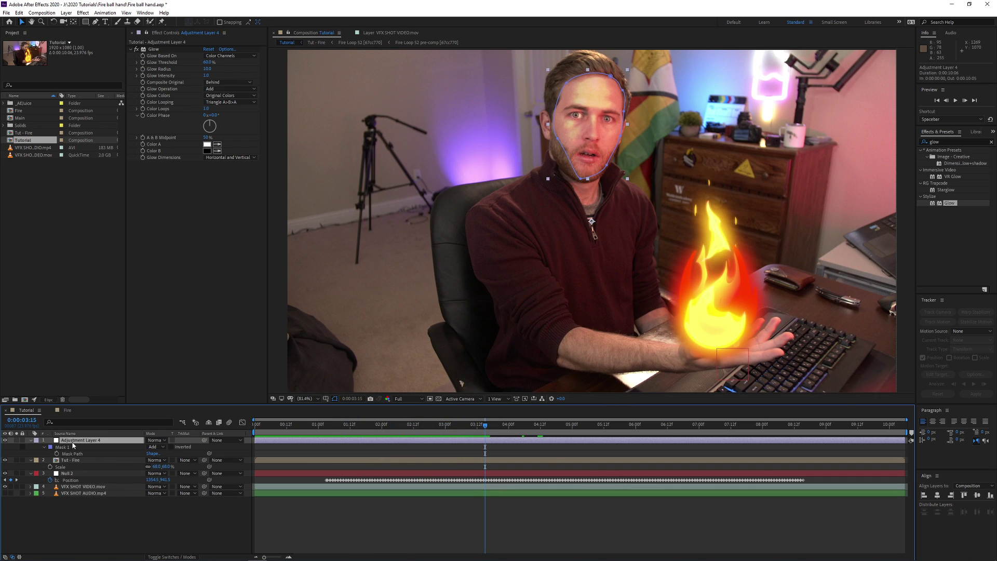
click(63, 447)
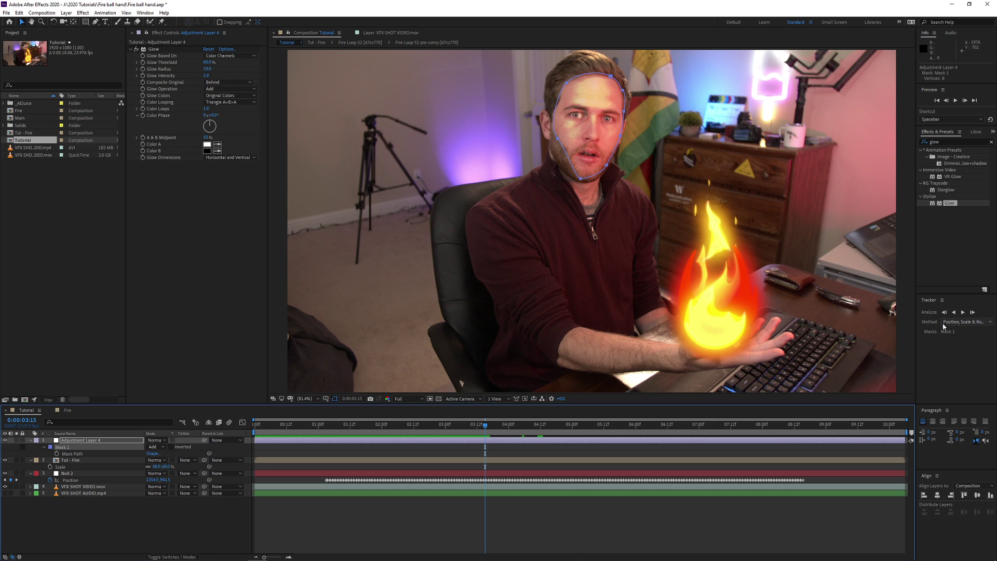
click(954, 313)
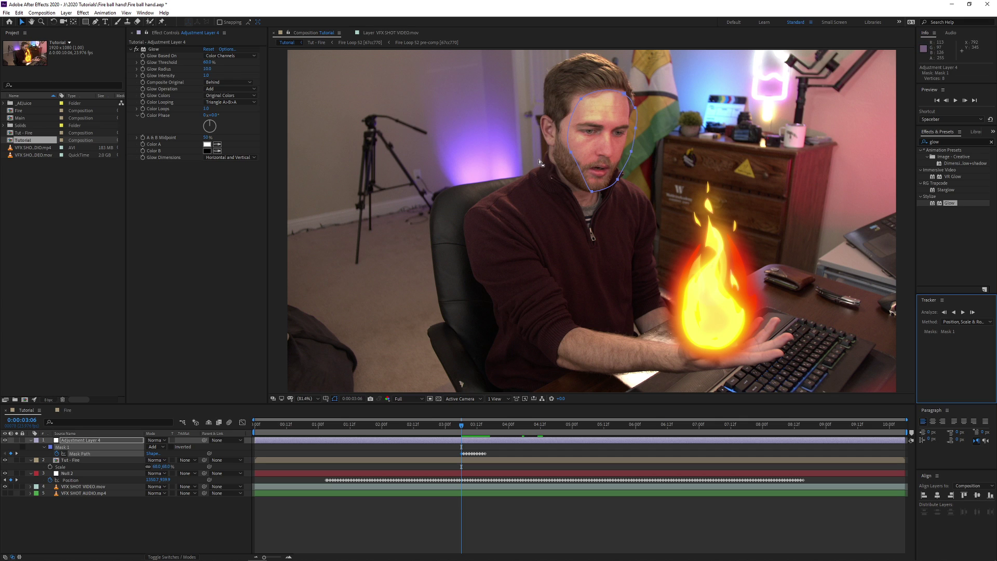
At 0:00:01:05, adjust the face mask's position and chin points to fit the turned face
drag(569, 154, 495, 152)
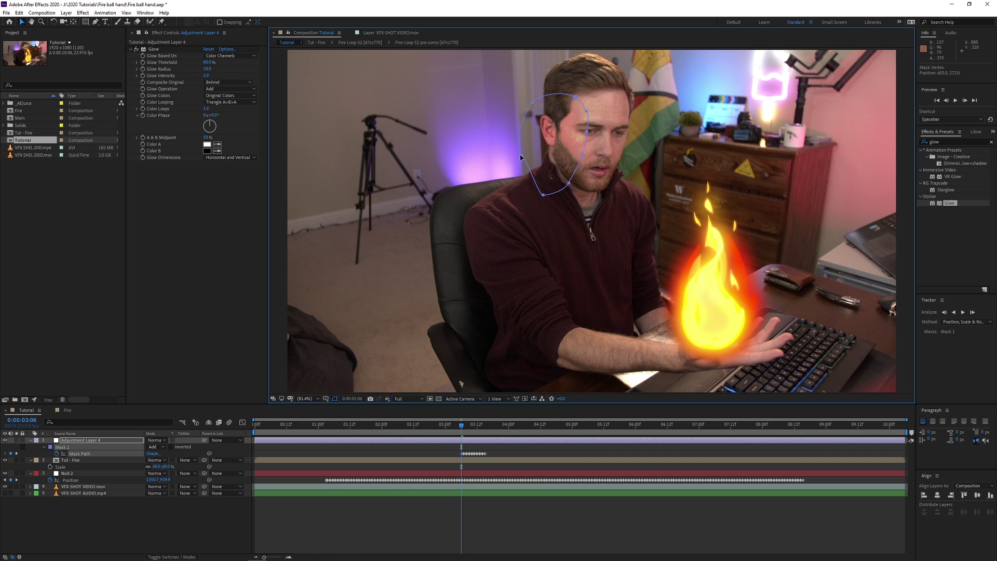
key(ctrl+z)
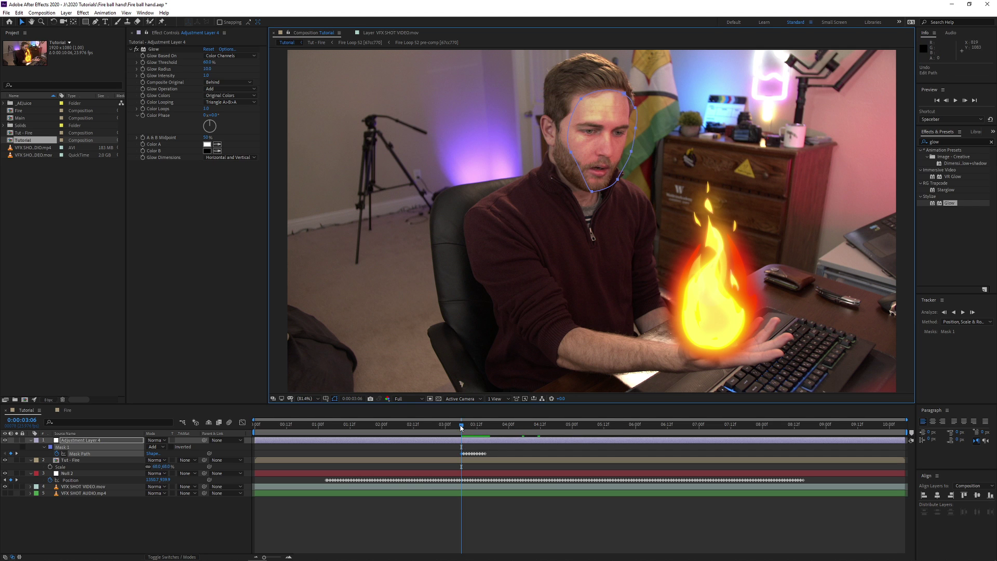
drag(462, 427, 331, 444)
drag(635, 128, 640, 129)
click(606, 184)
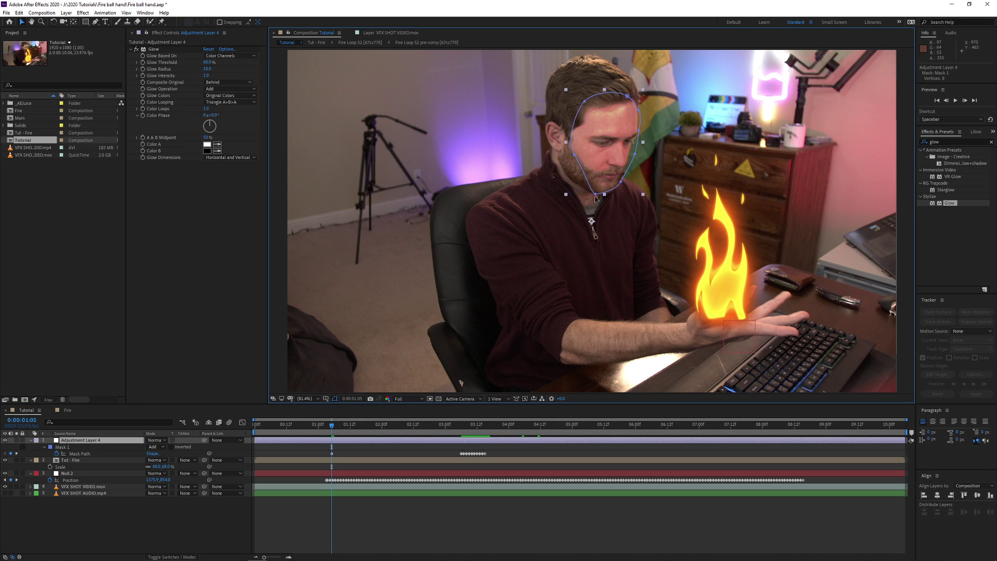
drag(595, 195, 597, 184)
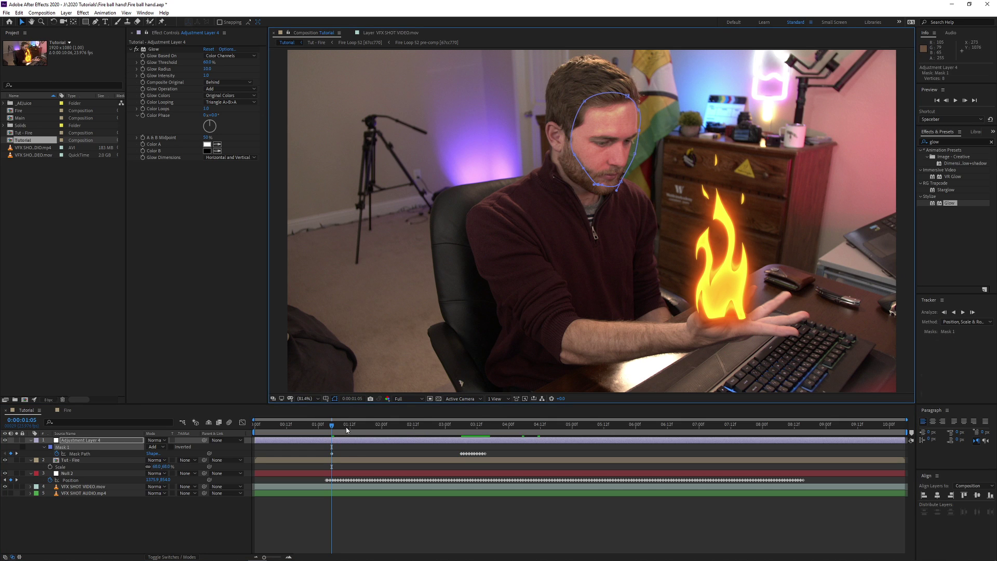
Refit the adjustment layer's face mask to the man's face at 0:00:02:02 and 0:00:01:16
drag(344, 425, 387, 425)
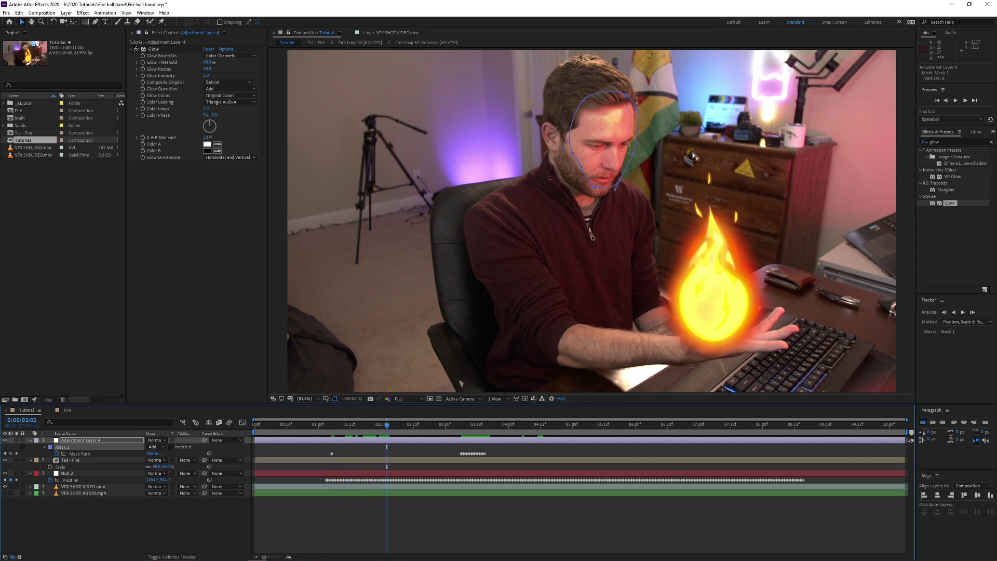
drag(627, 93, 622, 98)
click(361, 427)
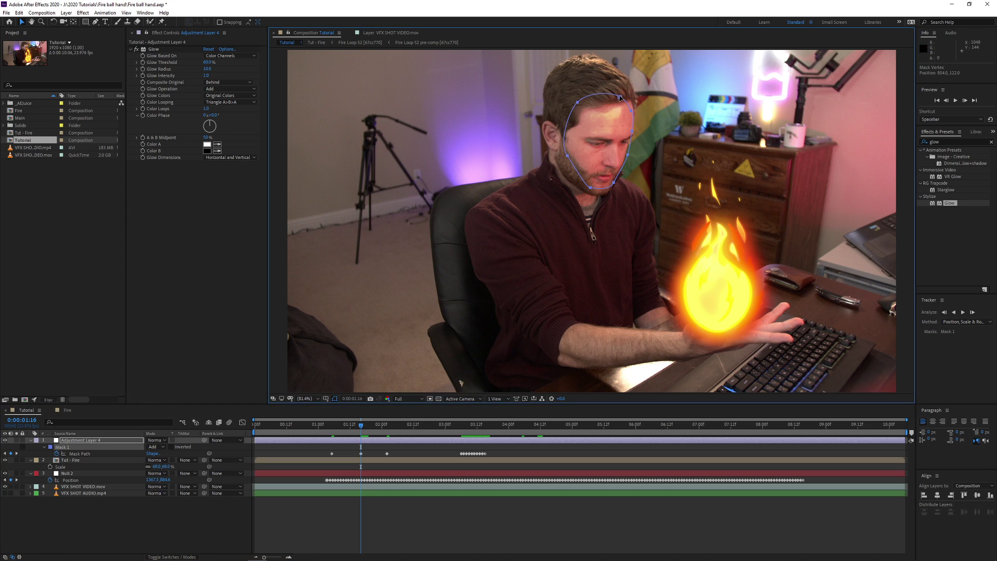
click(421, 427)
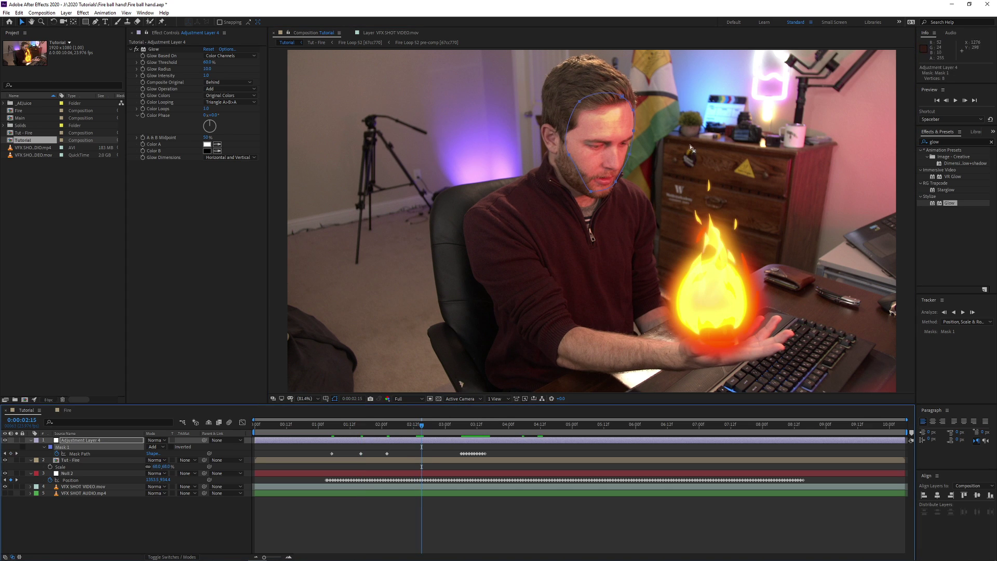
Reposition the face mask over the man's face at 0:00:08:16 and 0:00:06:05
drag(334, 427, 805, 447)
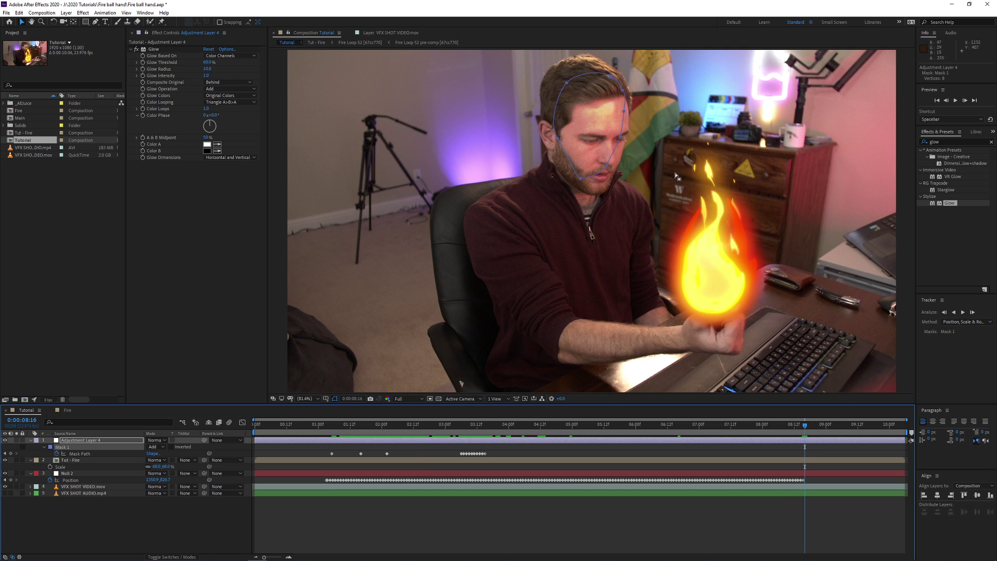
drag(620, 88, 628, 110)
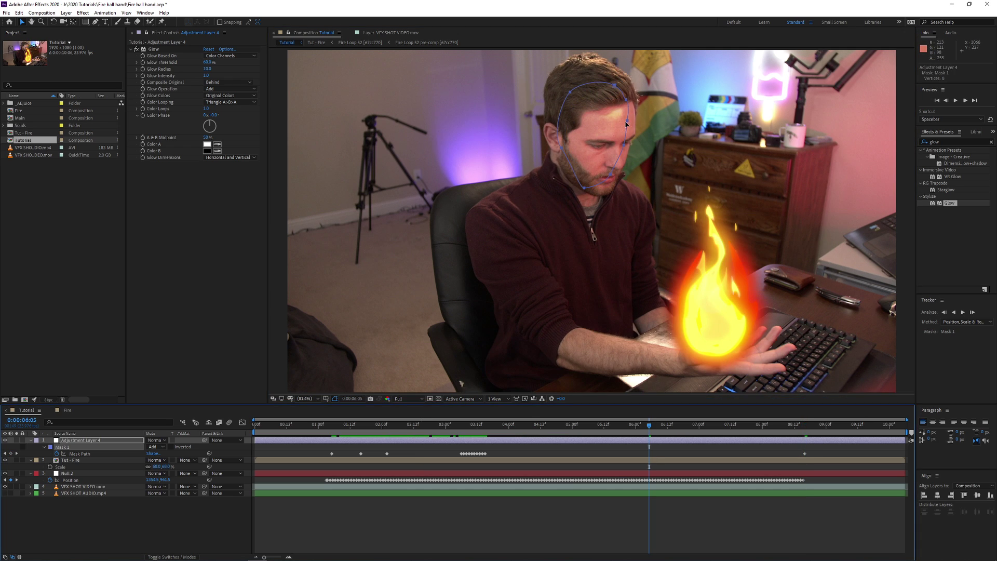
drag(626, 123, 637, 151)
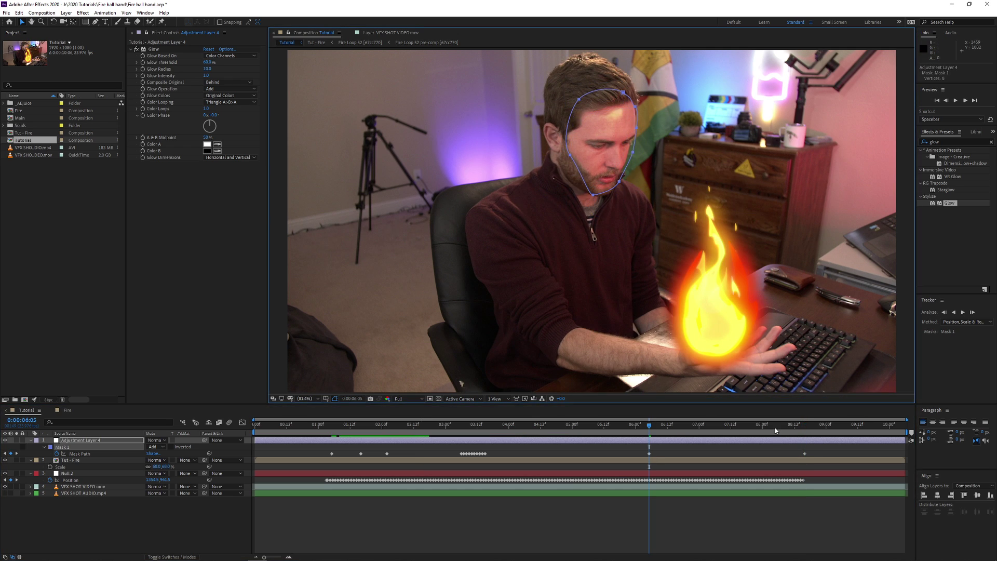
Keyframe the adjustment layer's Opacity to reach 0% at 0:00:08:16, with the fade-out's starting keyframe a few frames earlier
drag(776, 430, 803, 436)
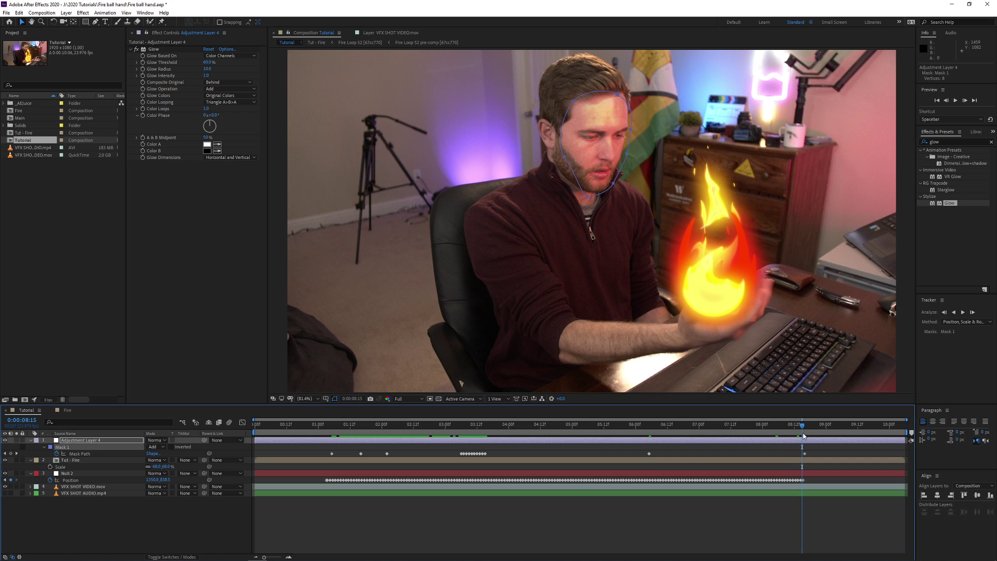
key(alt+shift+t)
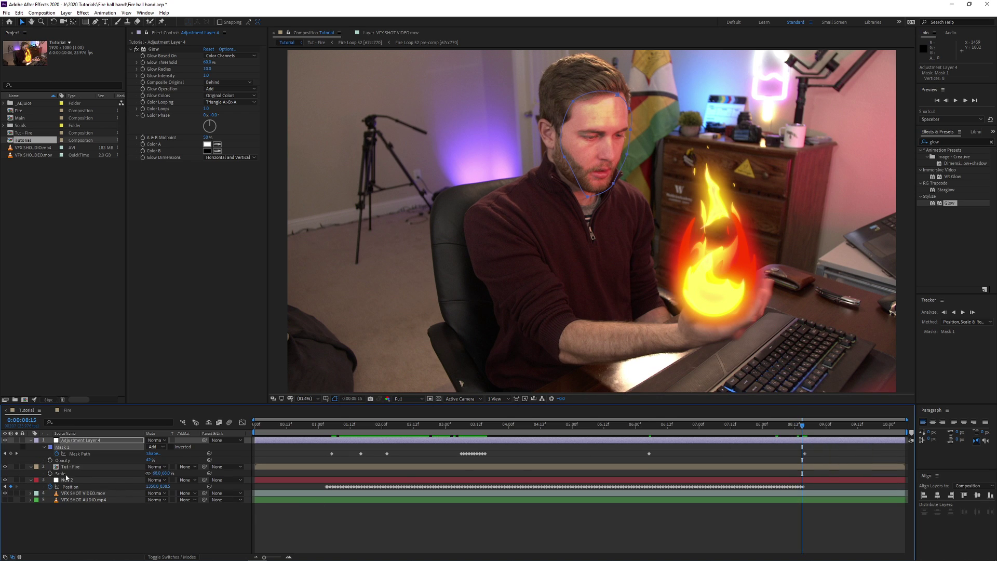
scroll(820, 458, up, 5)
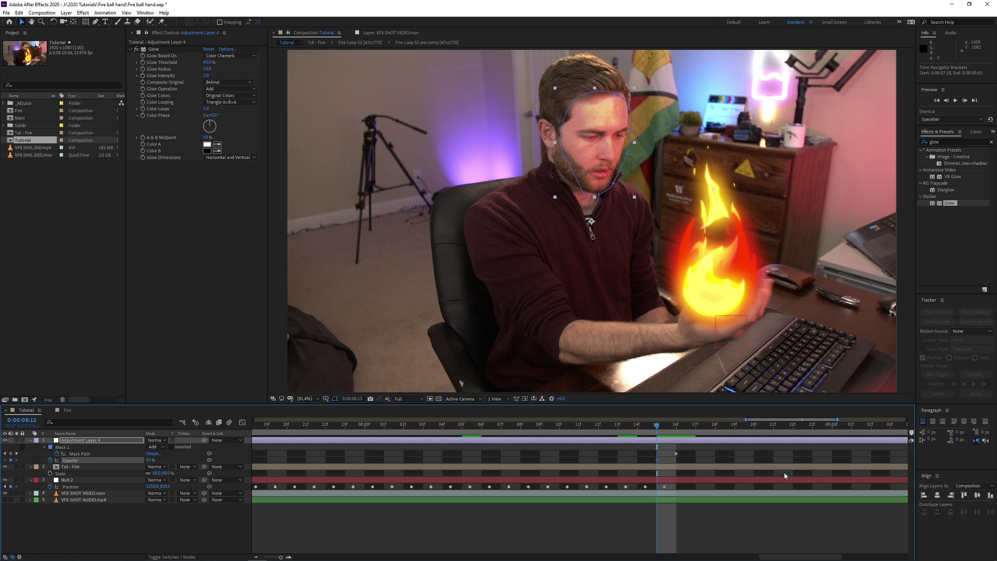
click(678, 430)
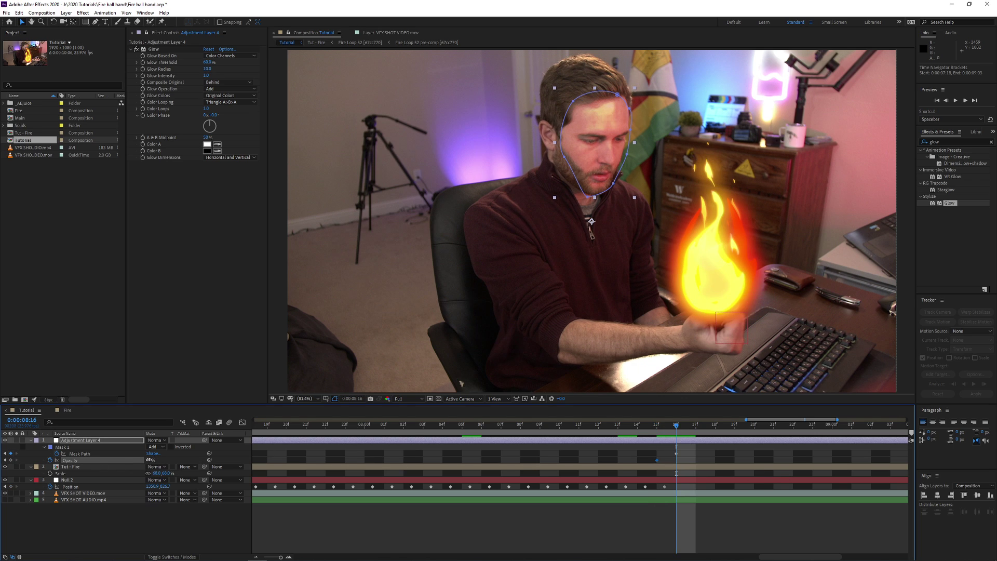
click(150, 460)
key(Return)
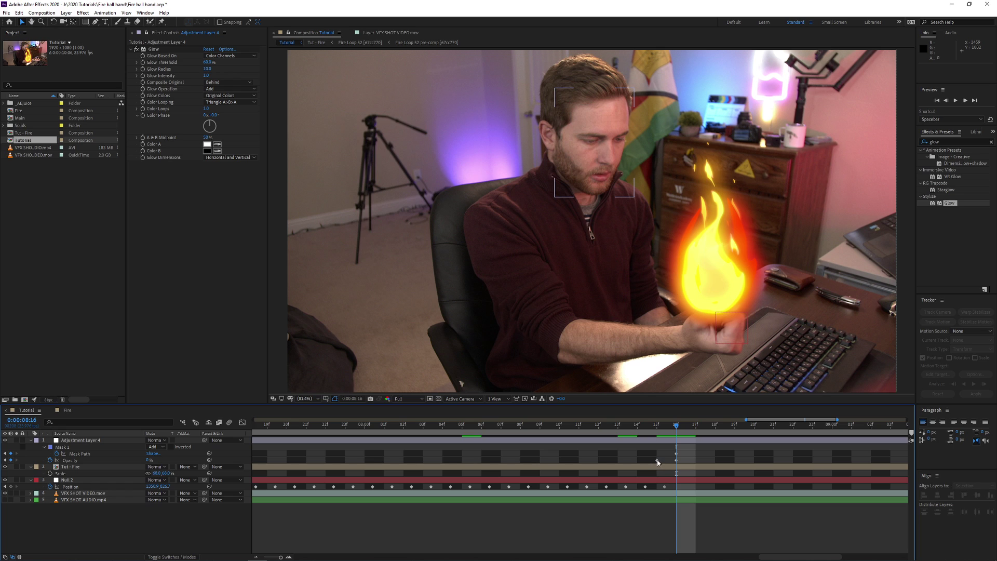
drag(657, 460, 559, 461)
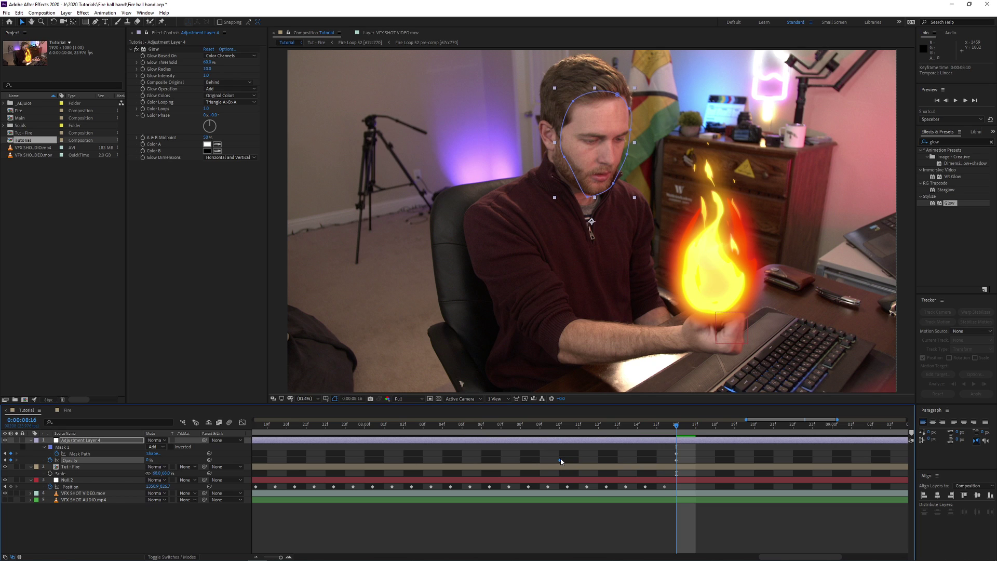
Keyframe the Tut - Fire layer's Scale to shrink from its current size at 0:00:08:09 to 0% at 0:00:08:15
click(669, 466)
key(s)
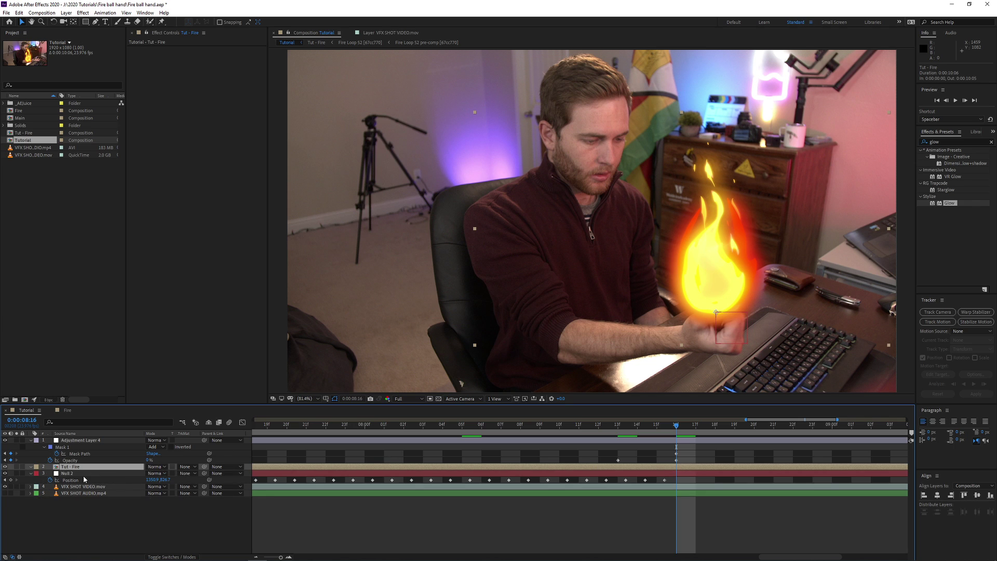
key(s)
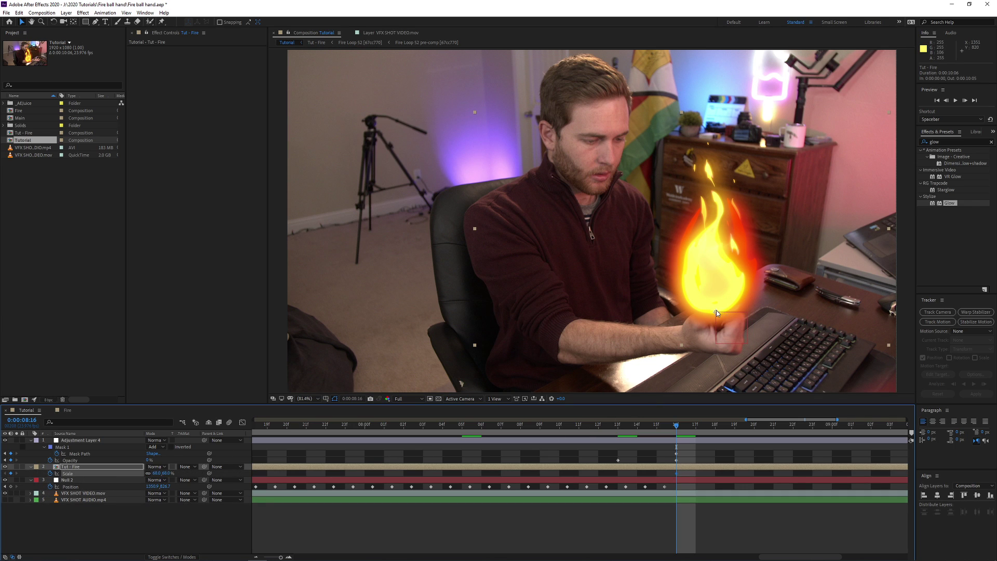
drag(676, 473, 543, 478)
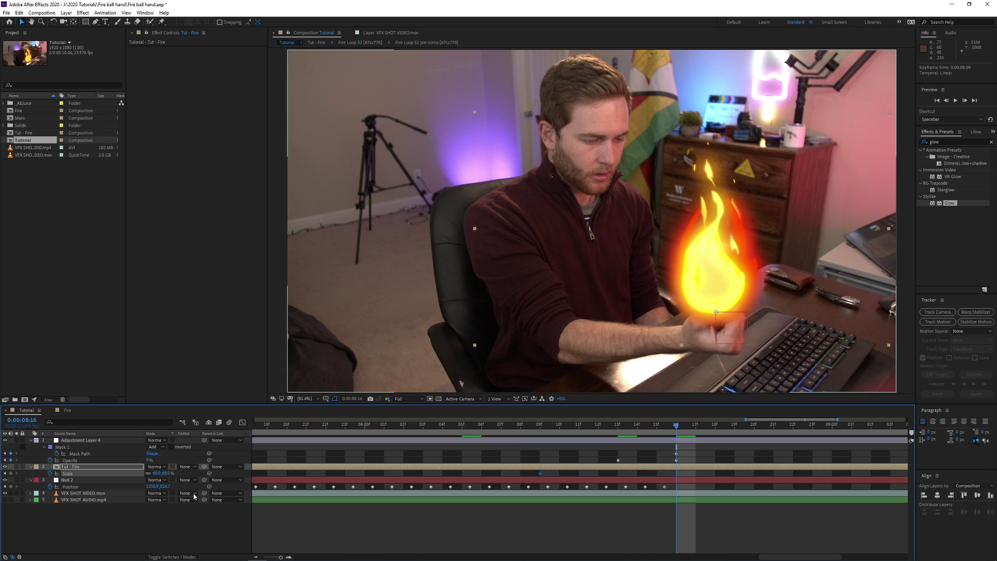
key(Page_Up)
click(155, 474)
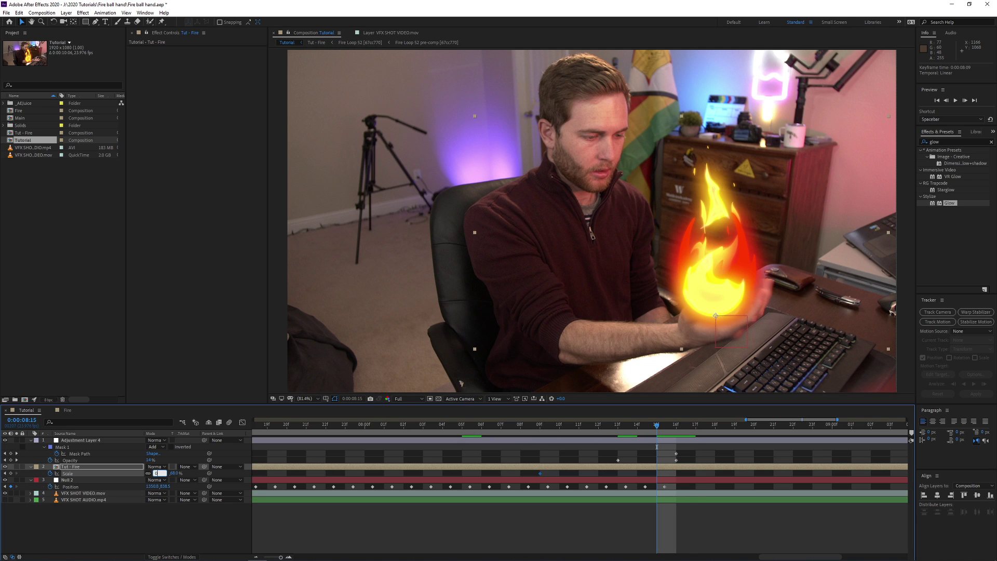
text(0)
key(Return)
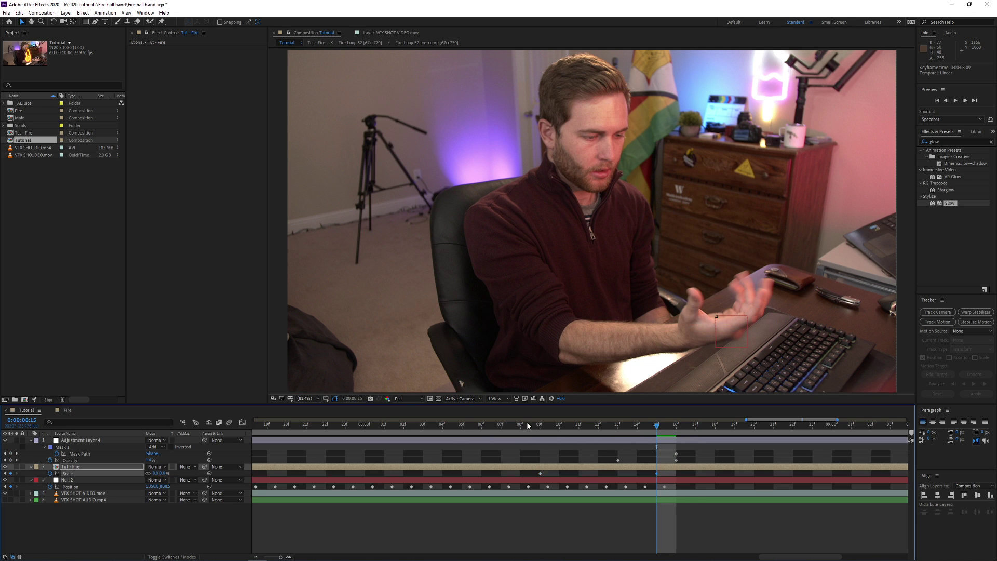
Retime the fire's closing Scale keyframes to 0:00:08:12 and 0:00:08:16, and scrub through the shrink
drag(521, 425, 674, 420)
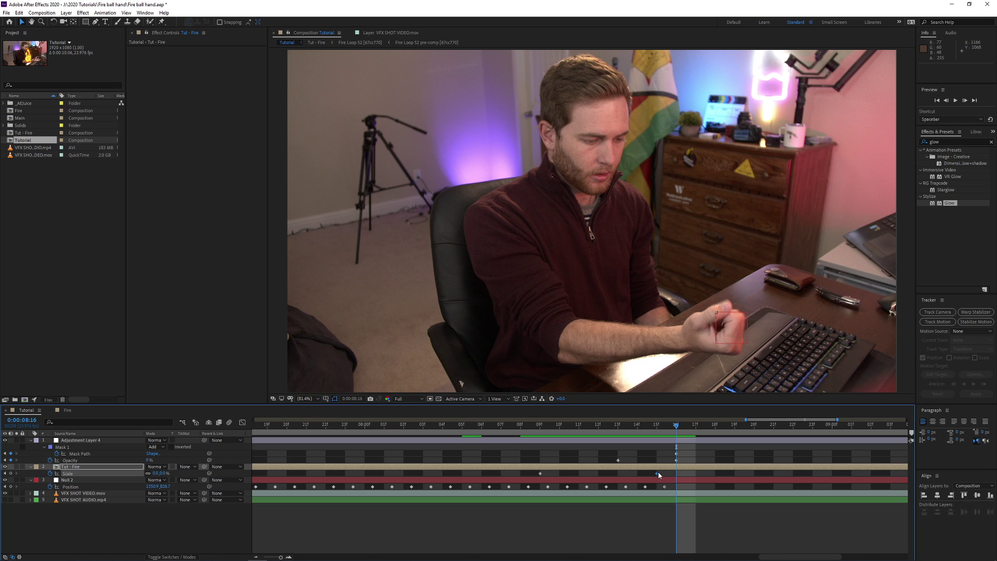
drag(657, 473, 670, 474)
drag(560, 473, 598, 473)
click(579, 425)
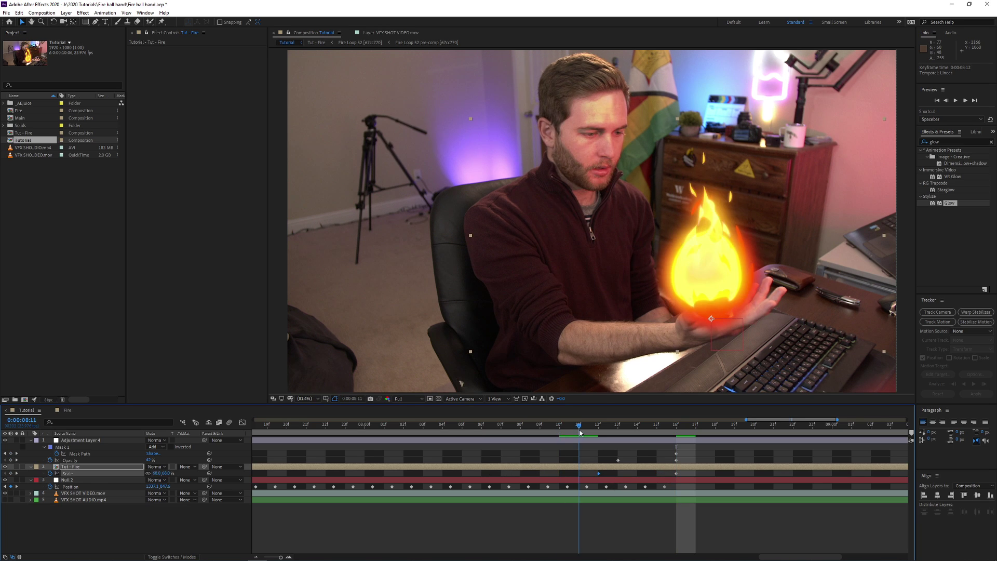
drag(580, 433, 677, 429)
Fade the face glow in by keyframing the adjustment layer's Opacity at 0% at 0:00:01:05 and 42% at 0:00:01:08
key(minus)
key(minus)
key(minus)
click(314, 427)
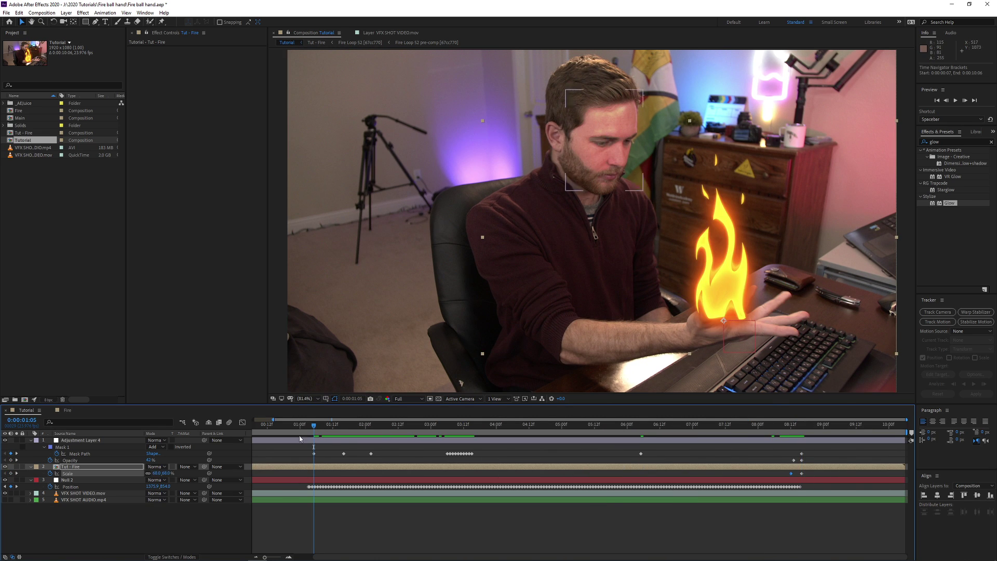
click(320, 441)
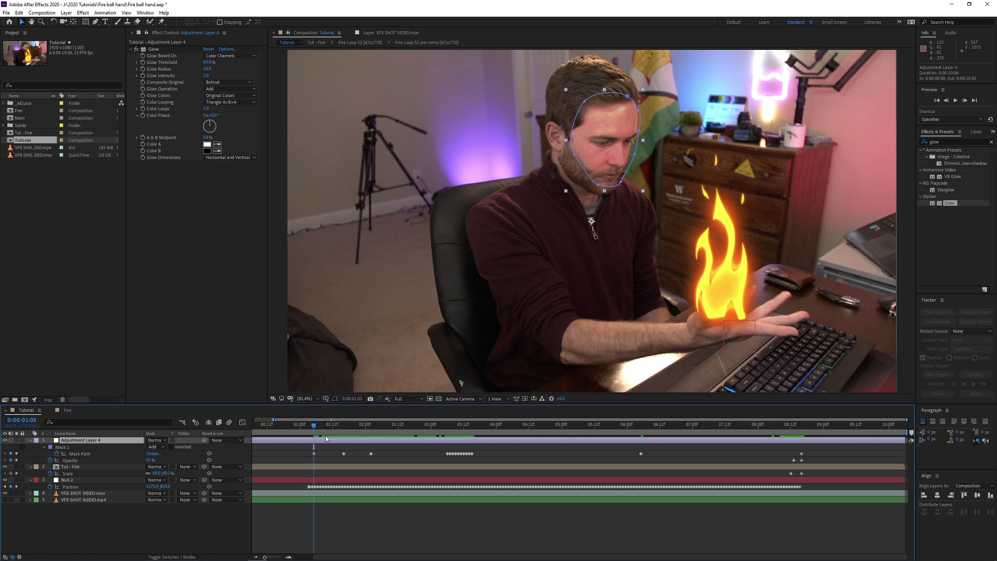
key(equal)
key(equal)
click(10, 460)
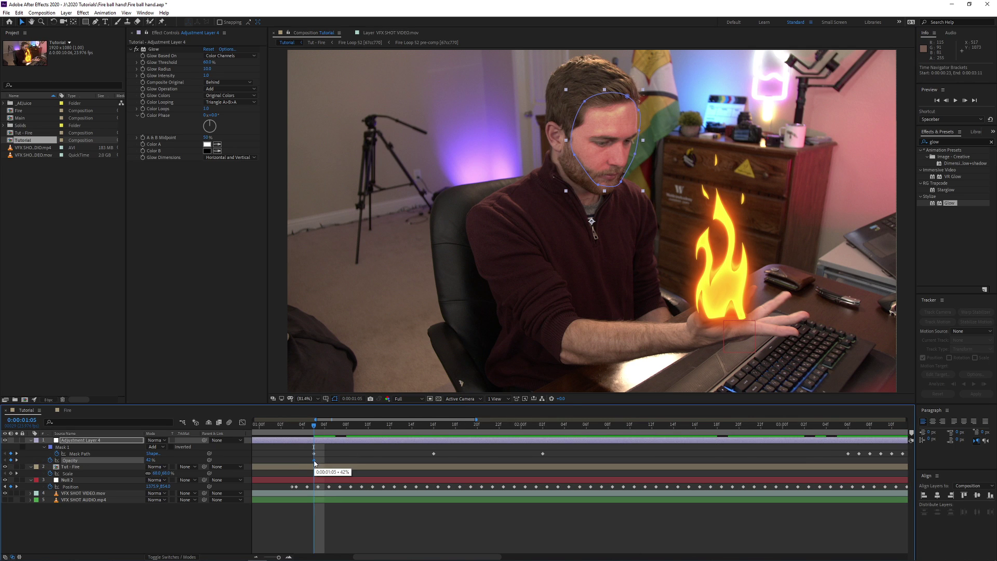
drag(314, 460, 346, 461)
click(150, 461)
text(0)
key(Return)
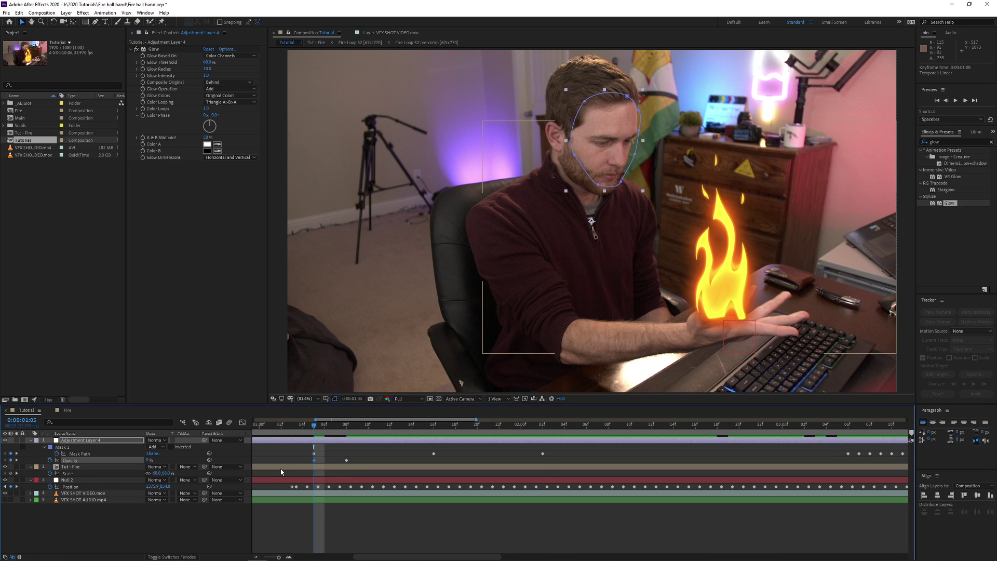
Keyframe the Tut - Fire layer's Scale from 0% at 0:00:01:04 to its full size at 0:00:01:09, and scrub through the growth
click(325, 456)
mouse_move(315, 427)
mouse_down()
mouse_move(368, 431)
mouse_move(283, 436)
mouse_move(312, 436)
mouse_move(301, 438)
mouse_up()
click(73, 466)
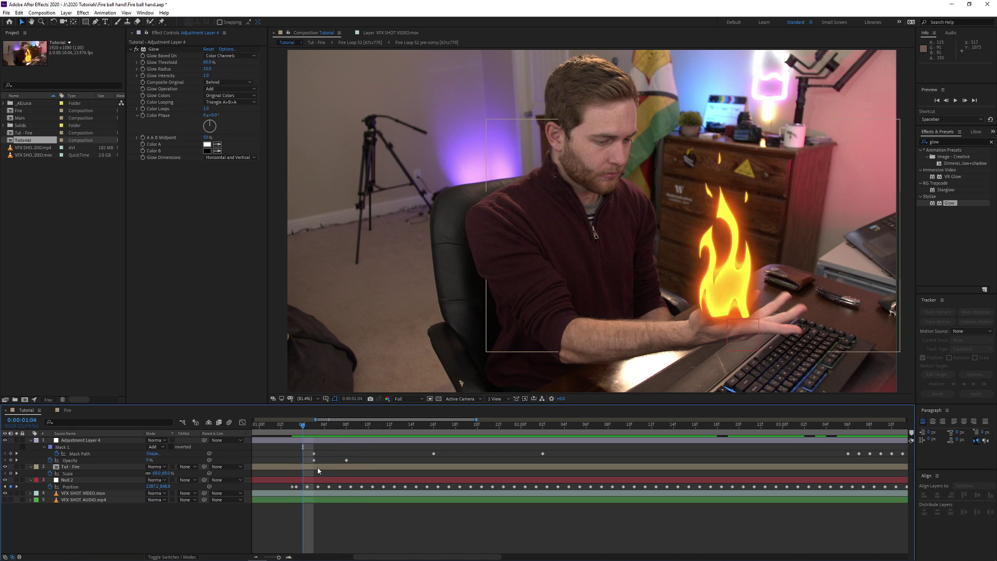
click(49, 473)
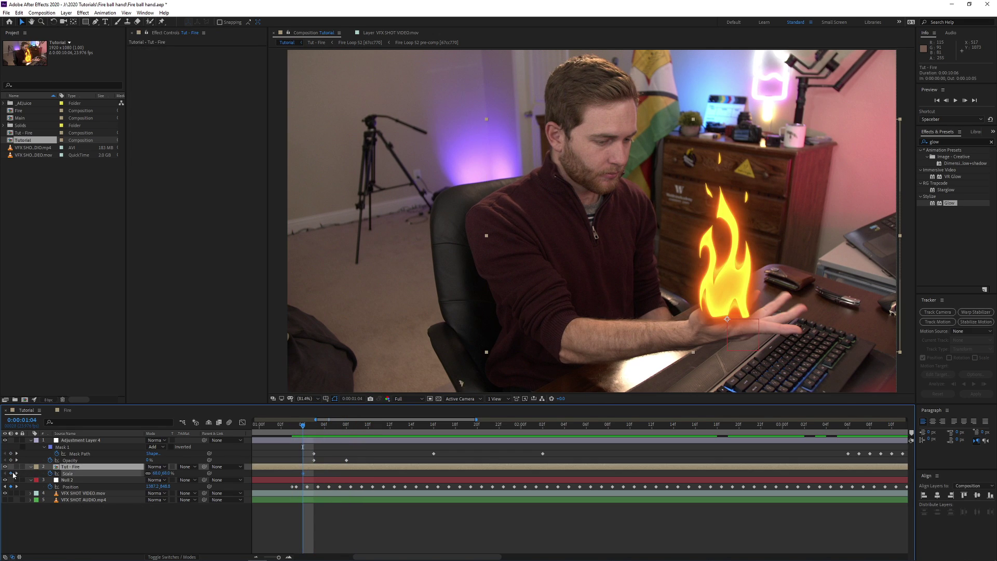
drag(304, 476, 358, 475)
click(155, 473)
text(0)
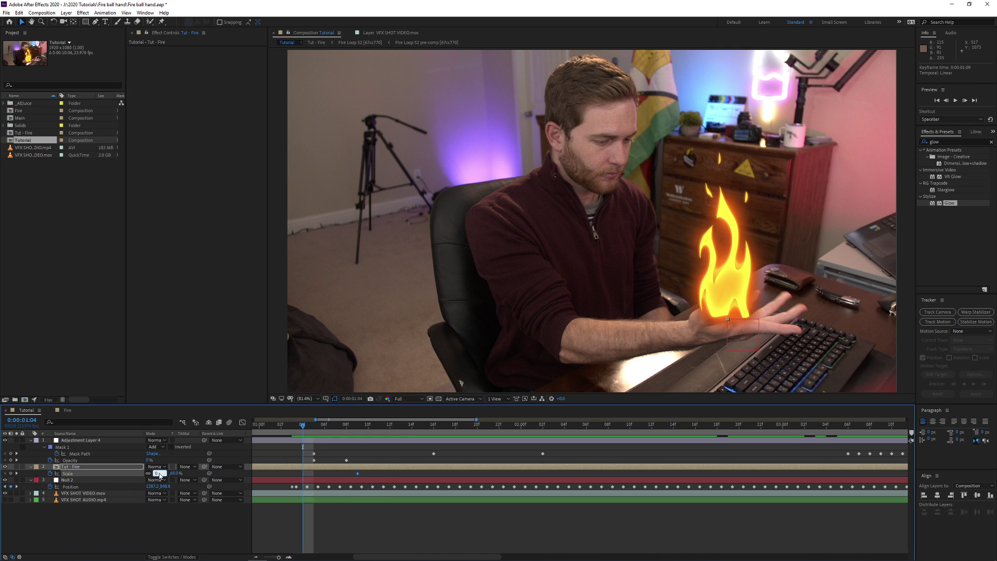
key(Return)
click(277, 425)
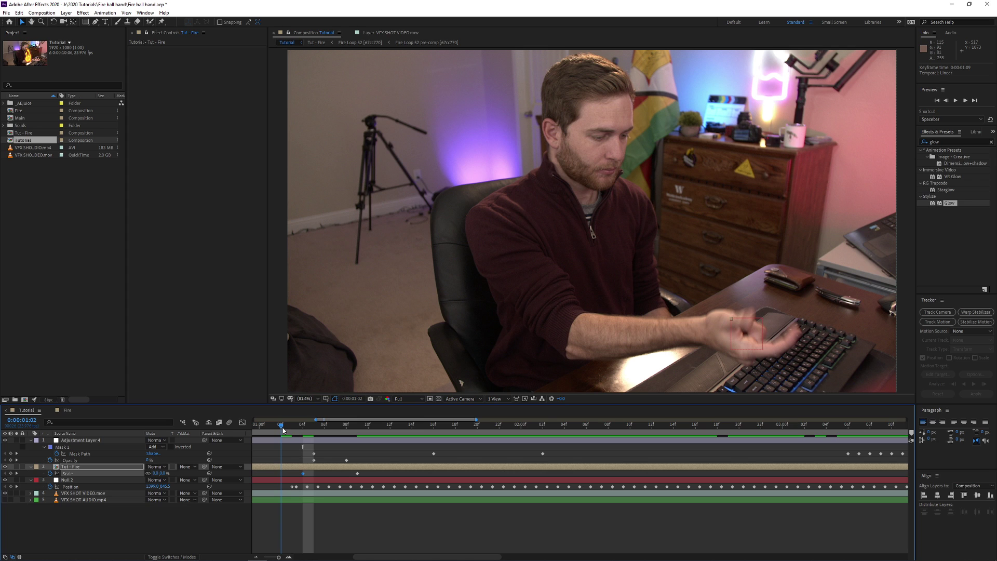
drag(283, 428, 400, 426)
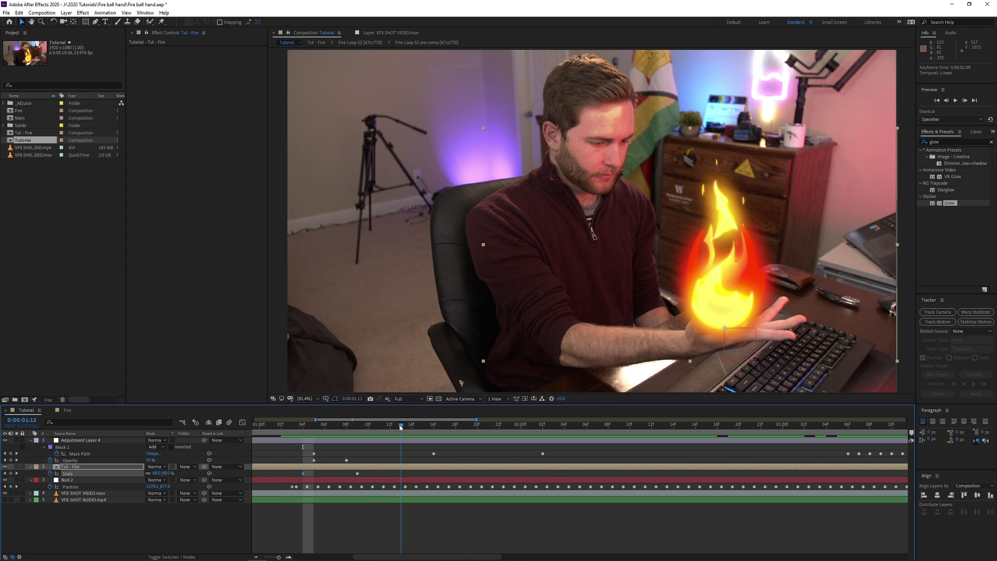
Duplicate the glow adjustment layer and delete Mask 1 from the upper copy
key(semicolon)
click(341, 440)
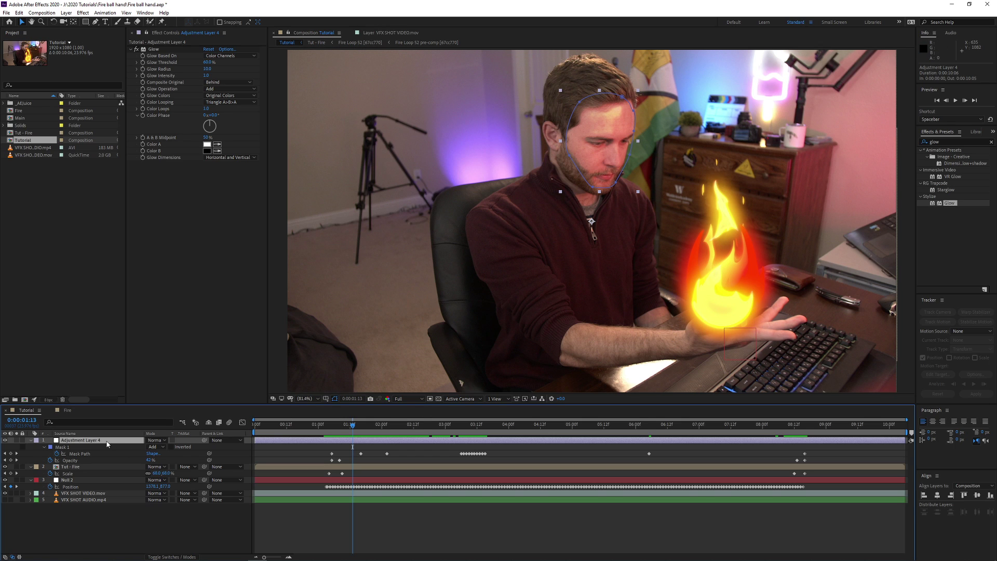
key(ctrl+d)
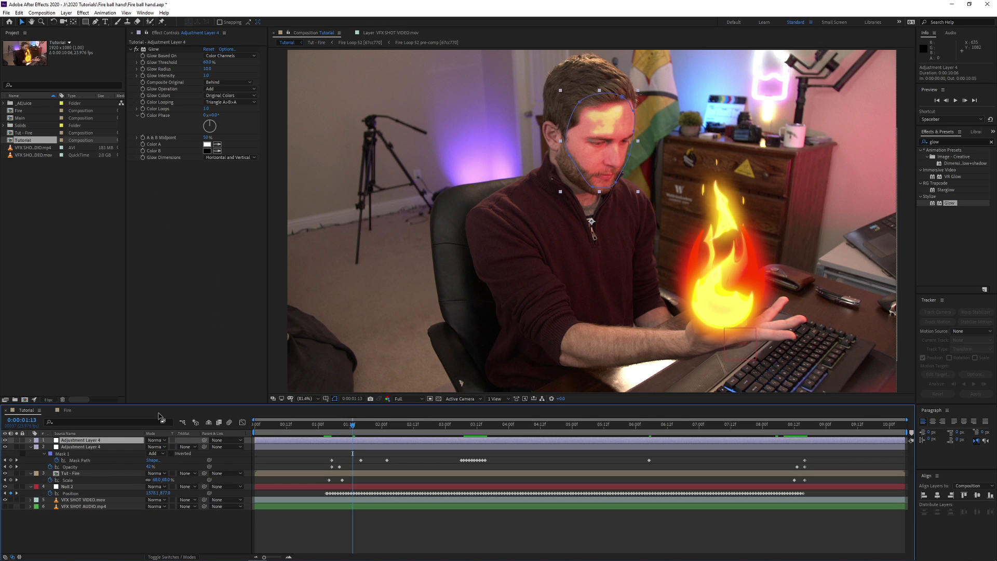
key(m)
click(63, 448)
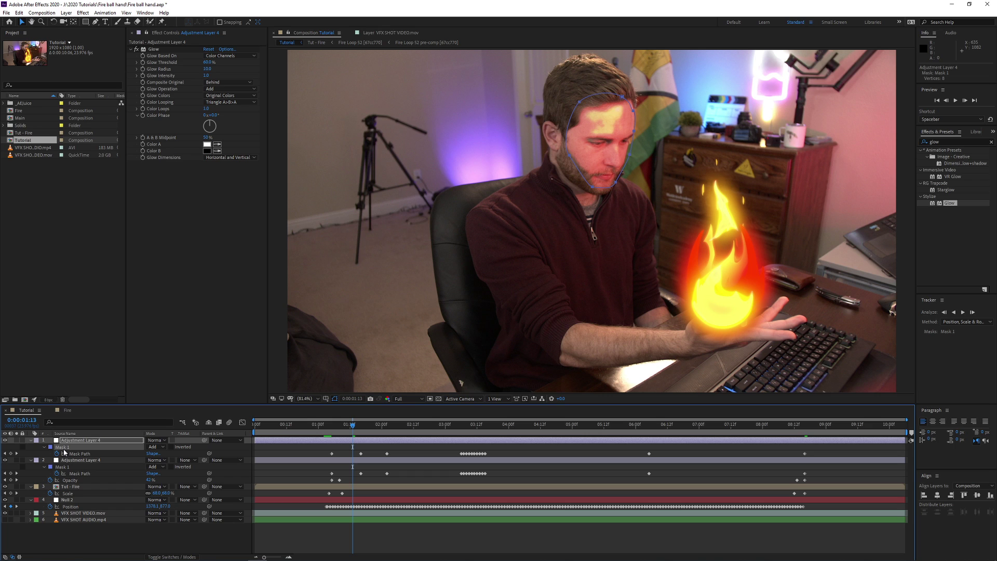
key(Delete)
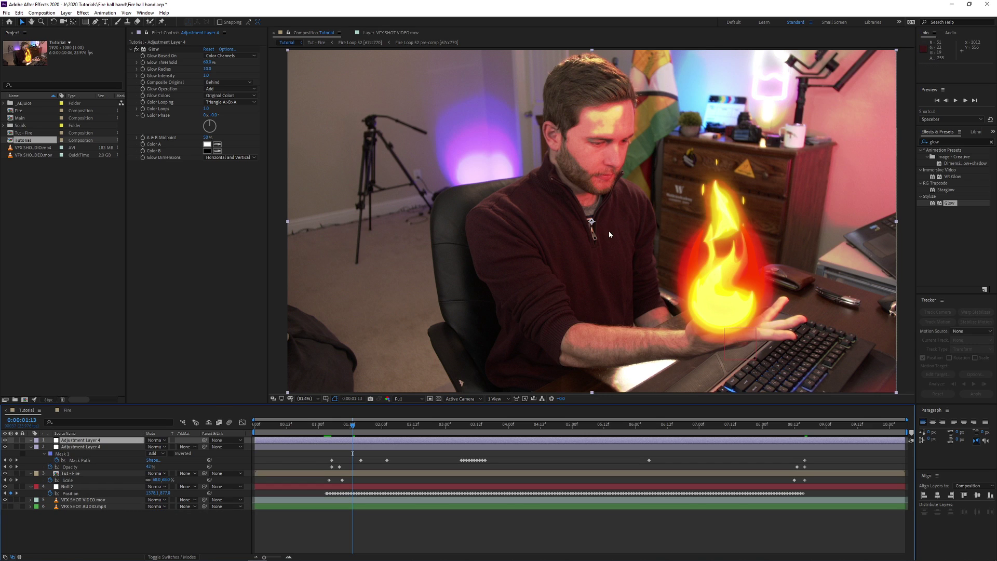
key(g)
click(599, 353)
drag(553, 316, 586, 290)
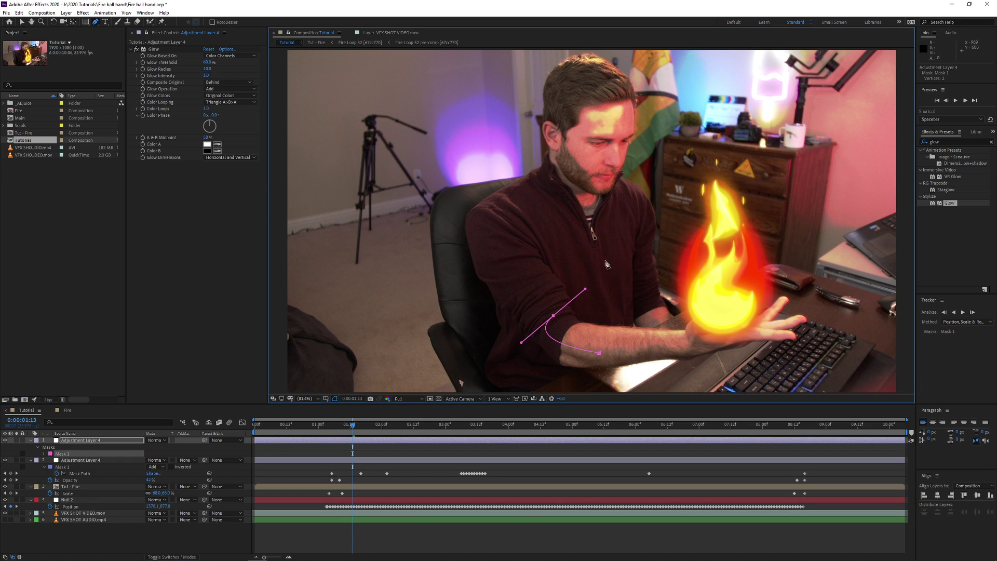
key(ctrl+z)
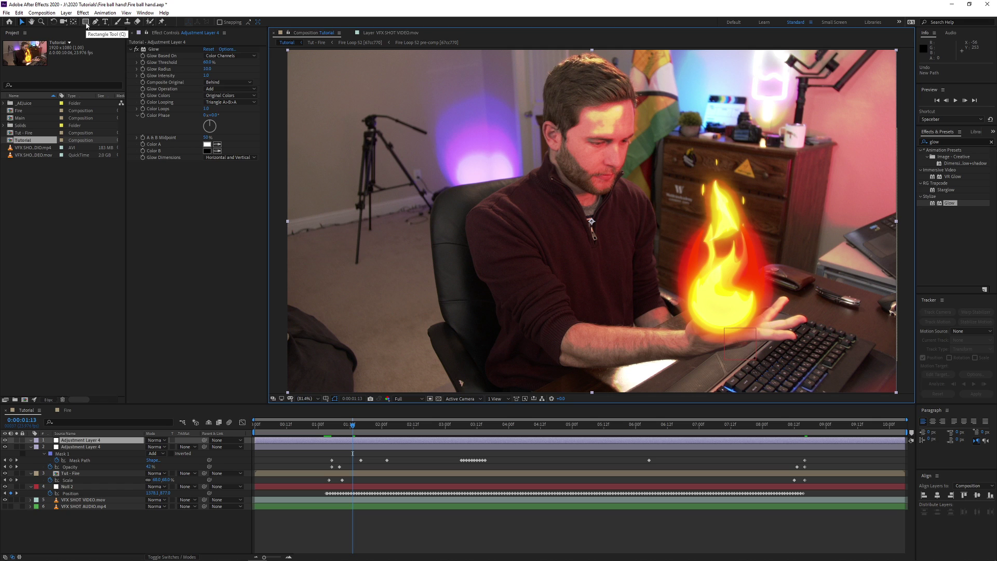
Draw an elliptical mask around the flame on the upper glow adjustment layer and shift it slightly up toward the man
click(85, 22)
click(121, 39)
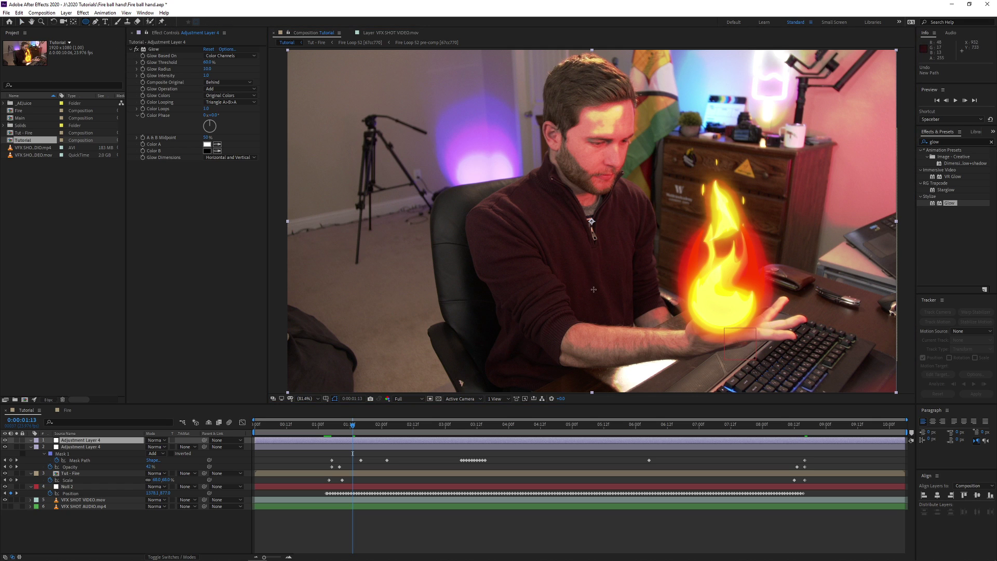
drag(670, 126, 808, 385)
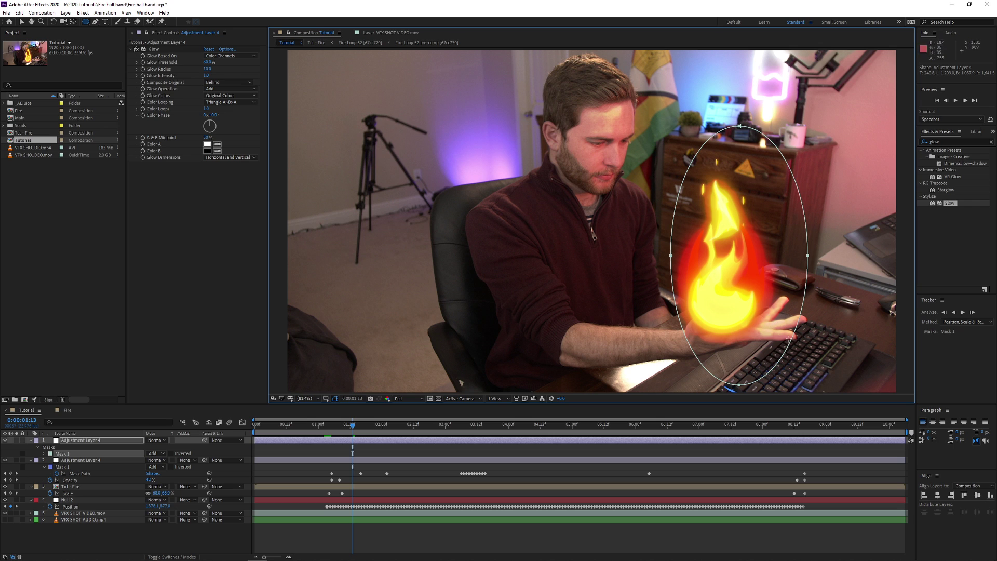
key(ctrl+t)
drag(744, 322, 731, 312)
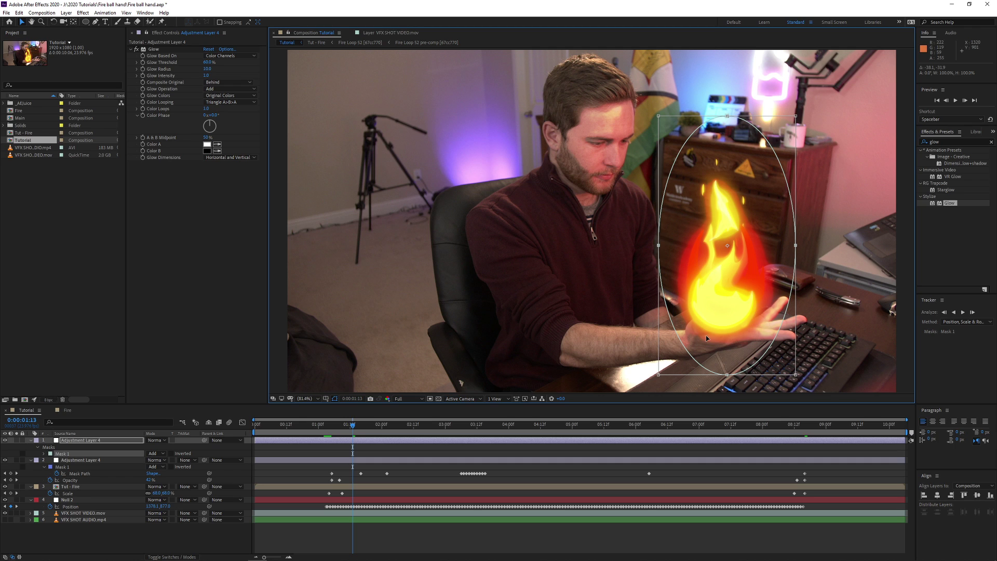
key(Return)
Reshape the elliptical glow mask so its lower part widens over the forearm, the hands and the keyboard
drag(728, 375, 722, 352)
drag(658, 245, 604, 346)
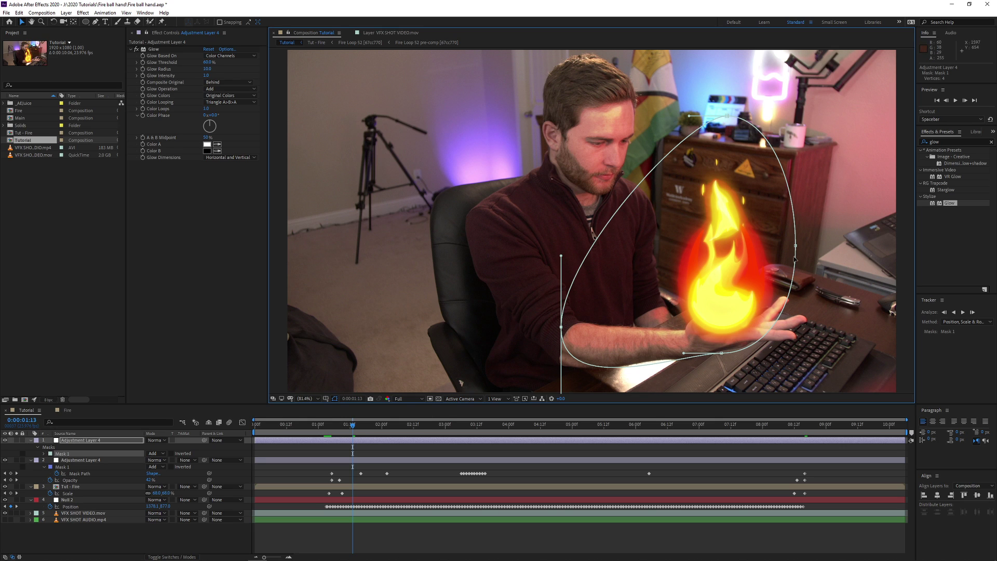
drag(798, 246, 868, 304)
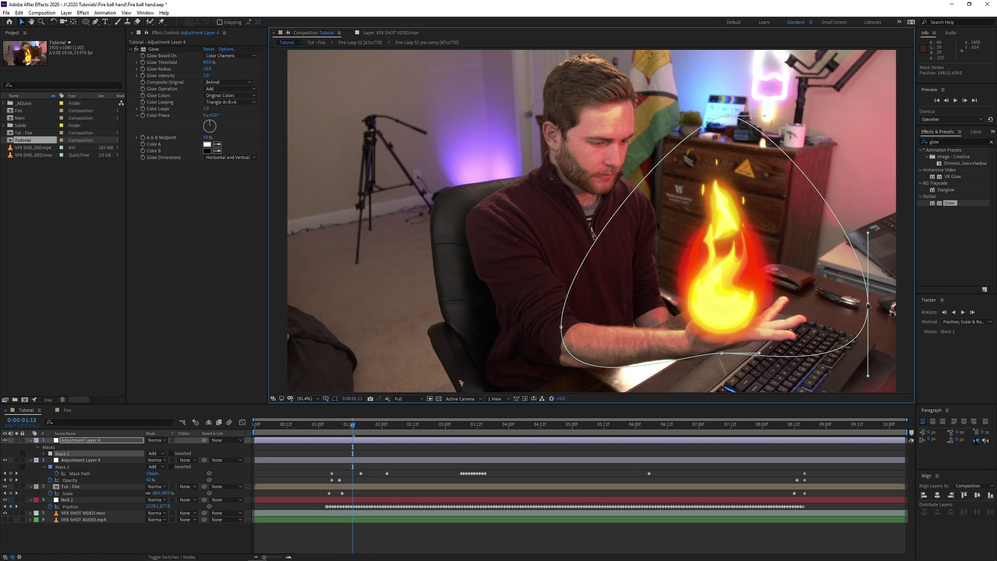
drag(722, 353, 751, 385)
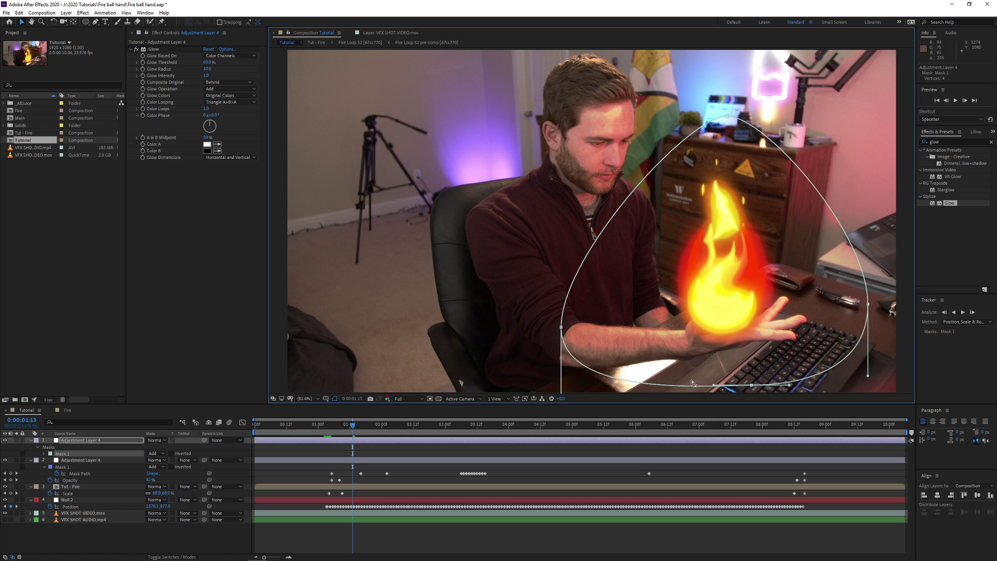
Feather the new glow mask, set the layer's Opacity to 51% at 0:00:01:13, and compare the image with the layer hidden and shown
key(f)
drag(154, 453, 188, 447)
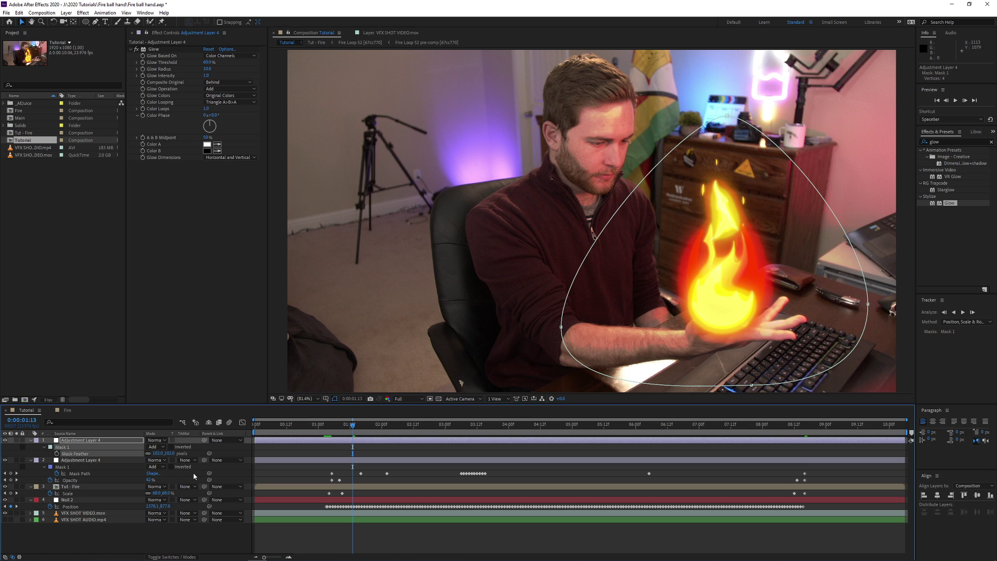
key(shift+t)
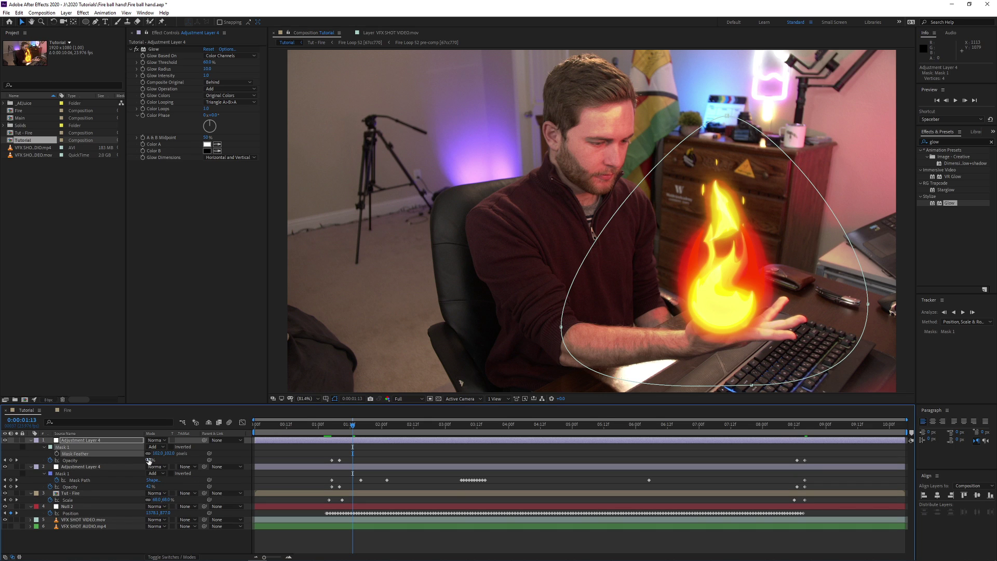
drag(150, 459, 152, 460)
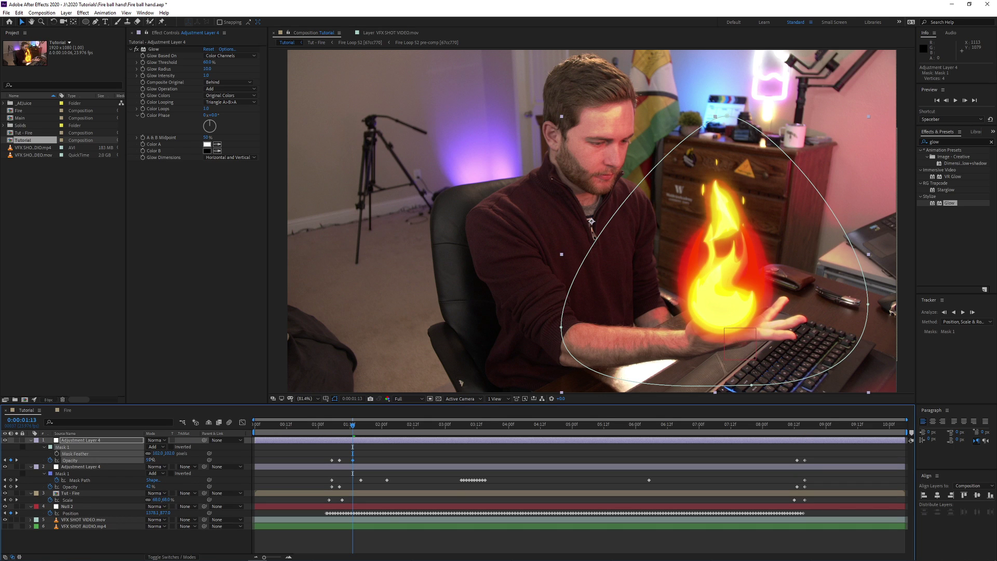
click(496, 535)
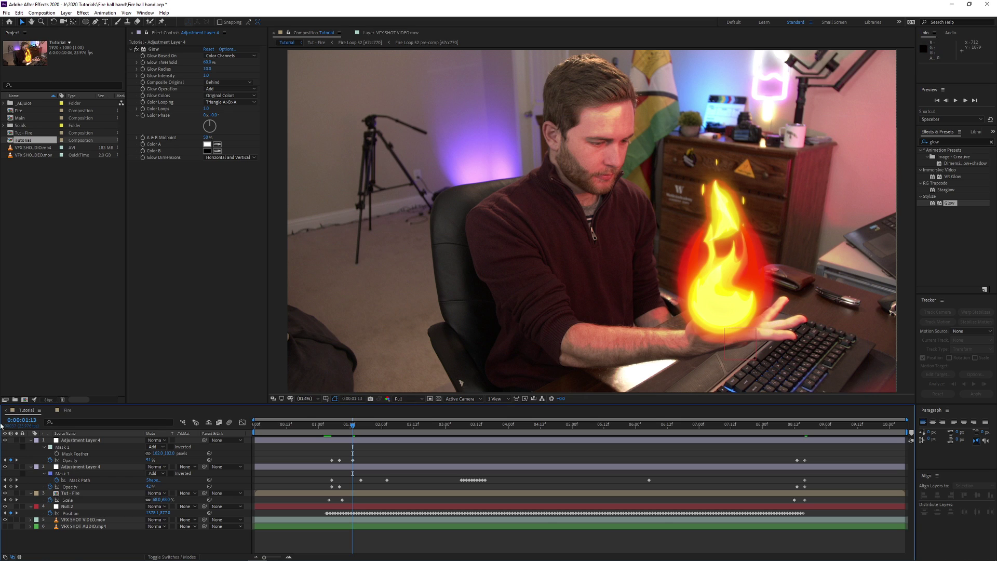
click(5, 440)
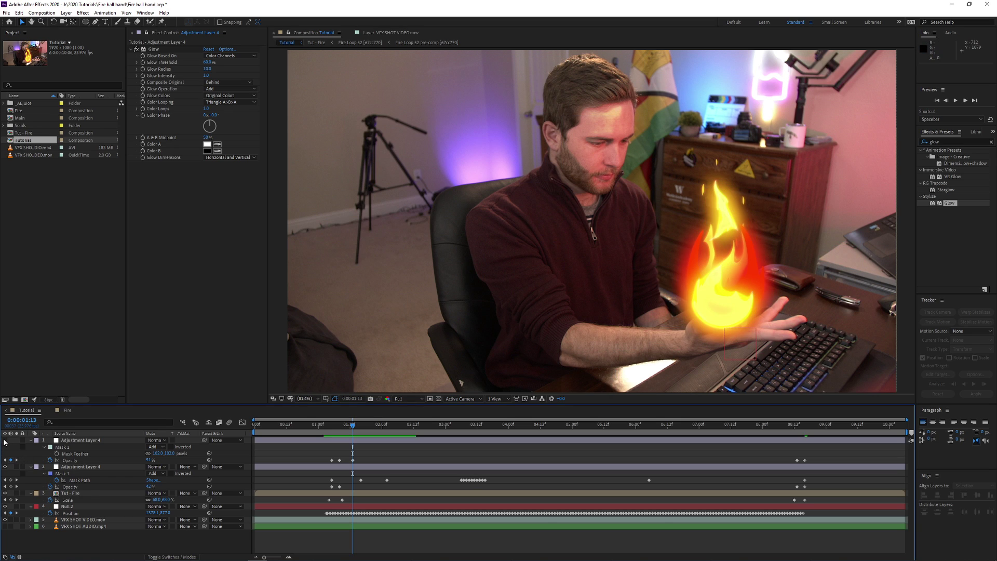
click(5, 440)
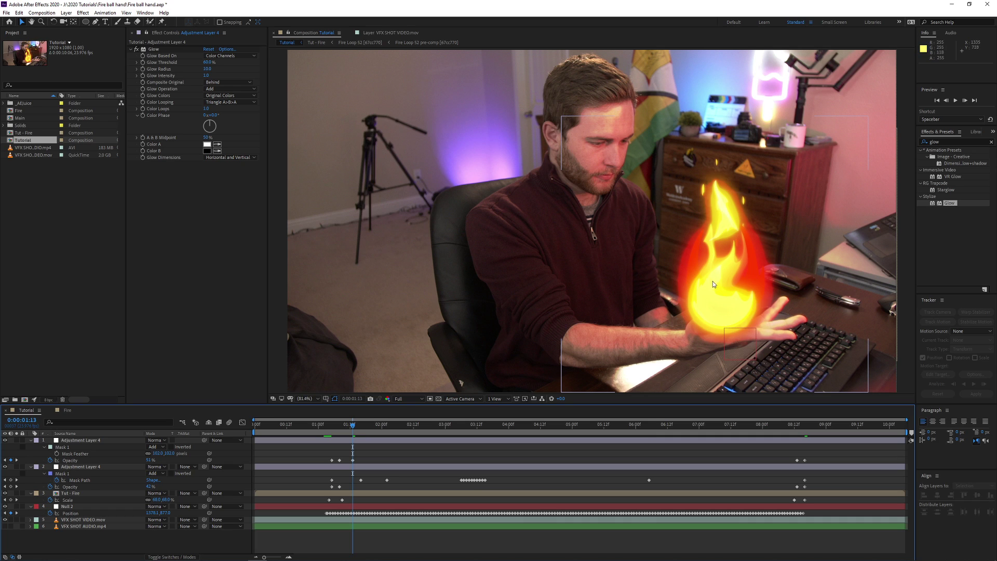
Keyframe the upper glow layer's Mask Path at 0:00:01:13, reposition the mask at 0:00:05:06 to follow the hand, and check up to 0:00:08:03
click(342, 439)
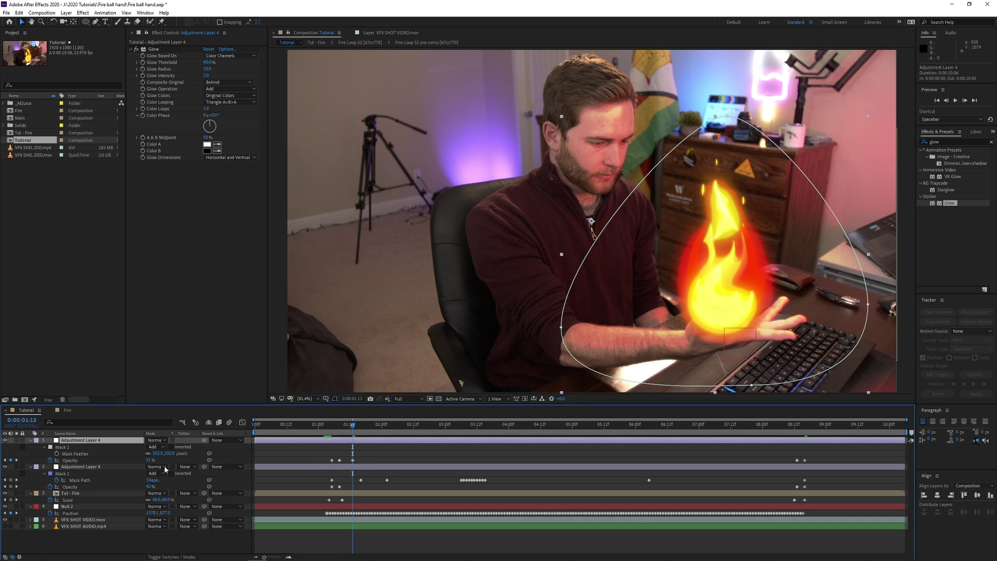
click(44, 447)
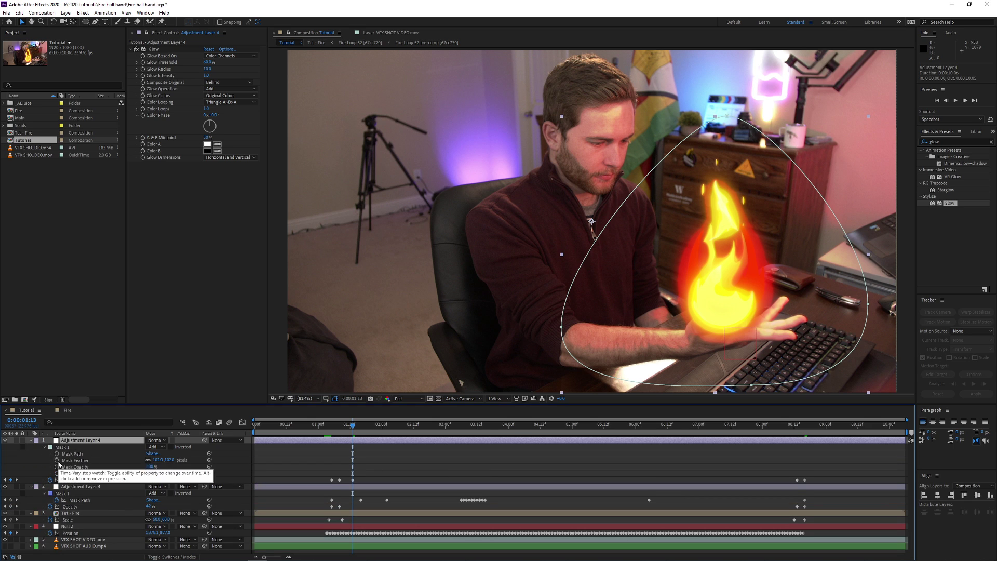
click(61, 447)
click(57, 454)
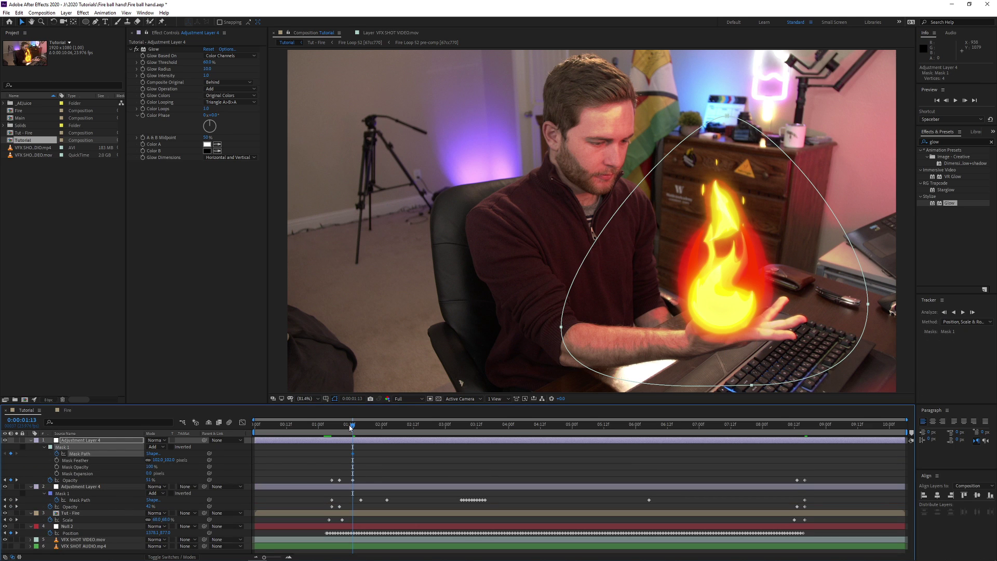
drag(352, 428, 589, 443)
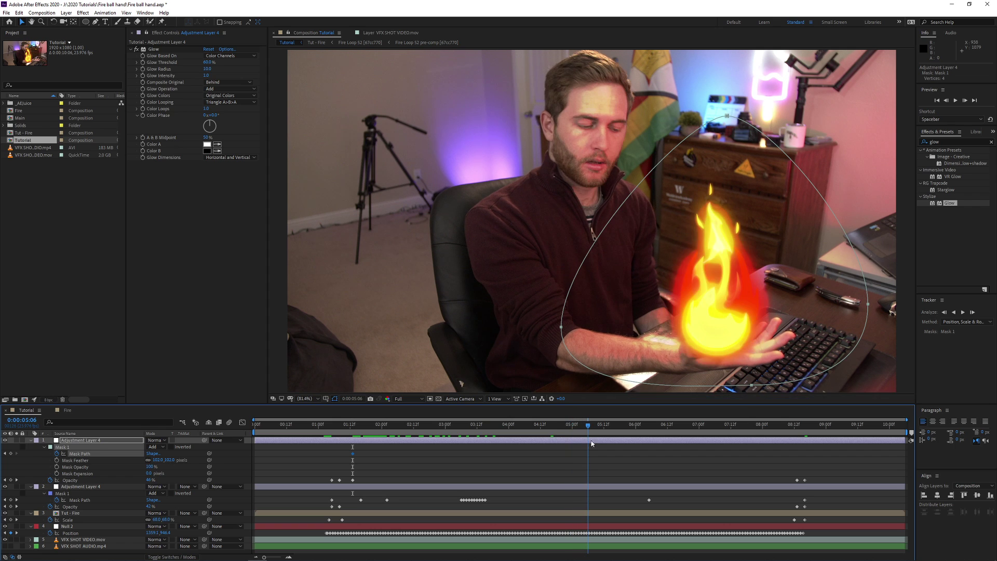
drag(872, 307, 864, 311)
drag(588, 429, 771, 445)
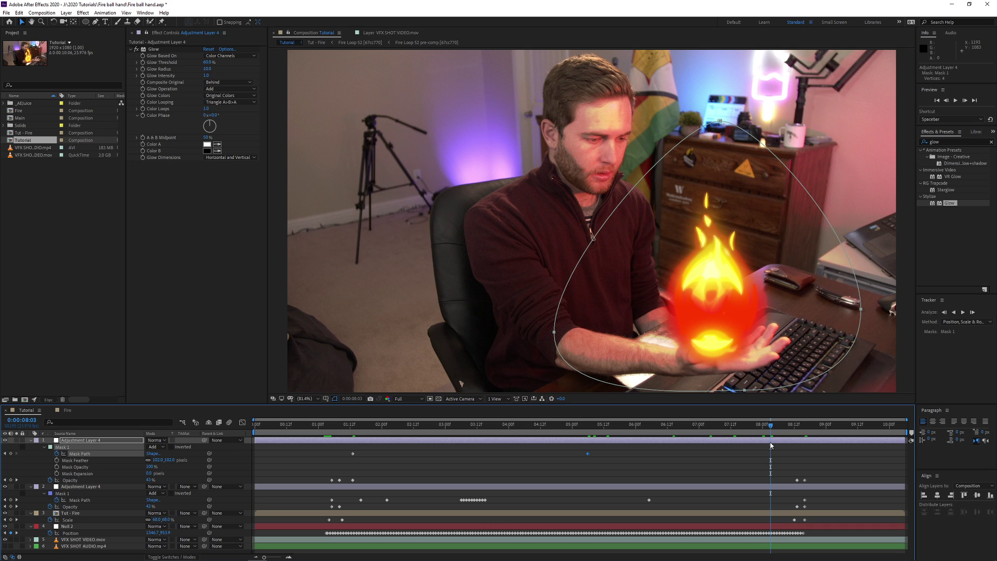
click(728, 461)
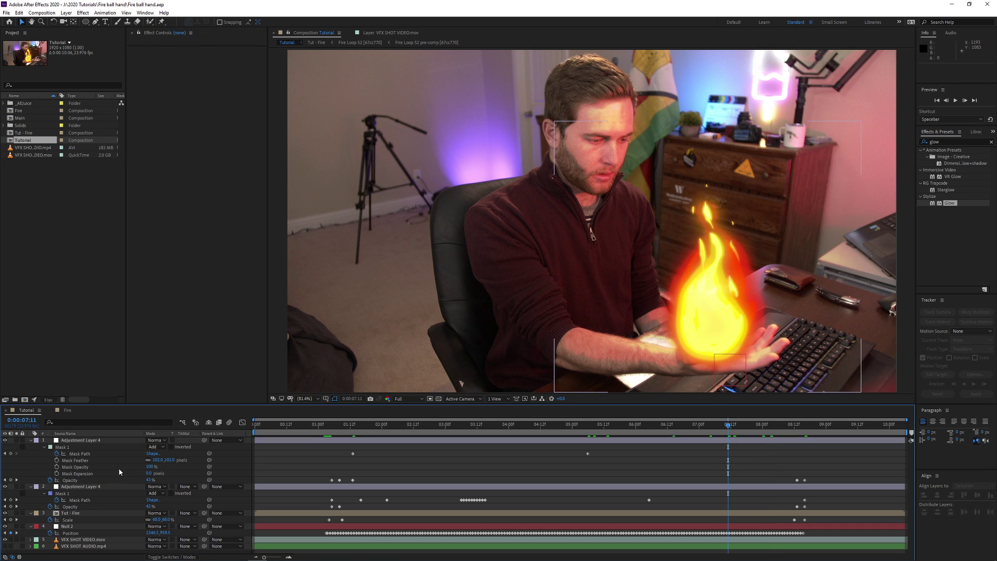
Collapse the properties of all layers and add a new adjustment layer to the Tutorial composition
key(ctrl+a)
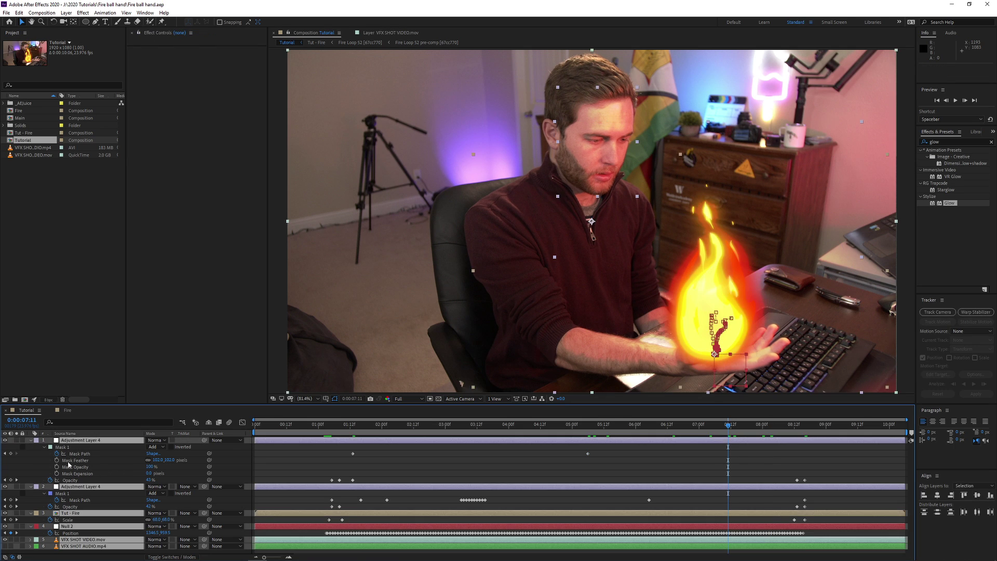
click(32, 442)
click(138, 504)
right_click(408, 514)
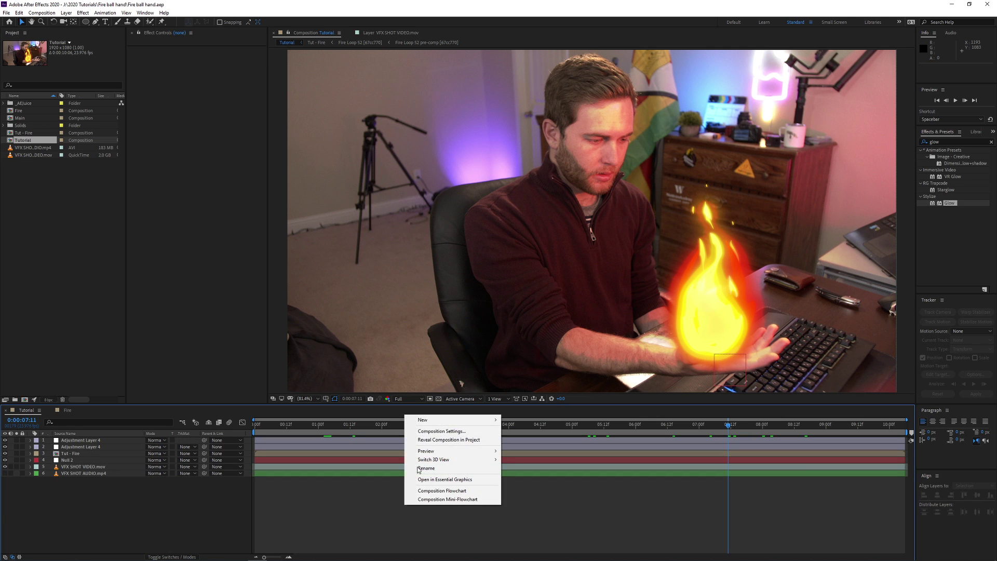
mouse_move(443, 420)
click(535, 483)
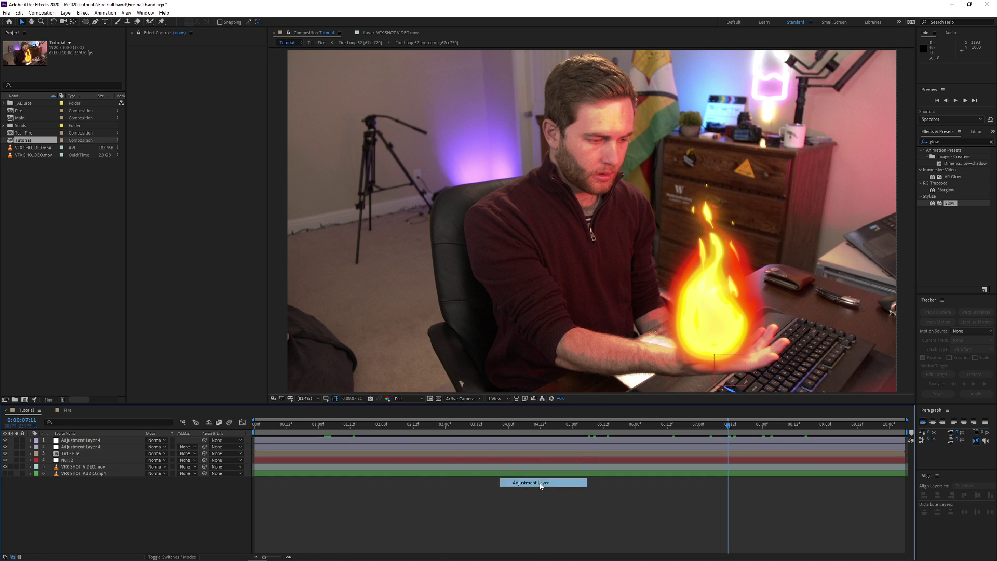
Find the Turbulent Displace effect and apply it to the new adjustment layer
double_click(950, 144)
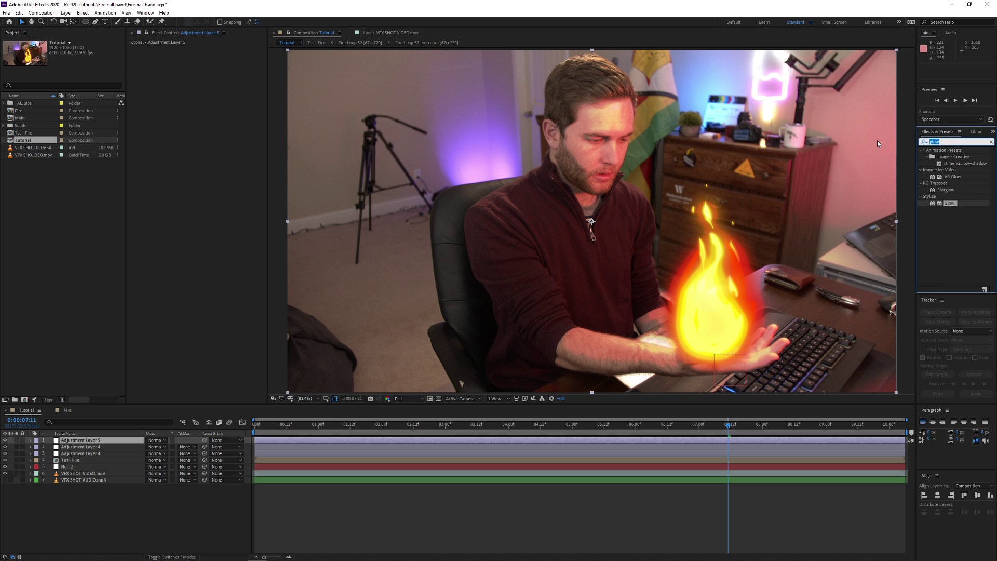
text(tur)
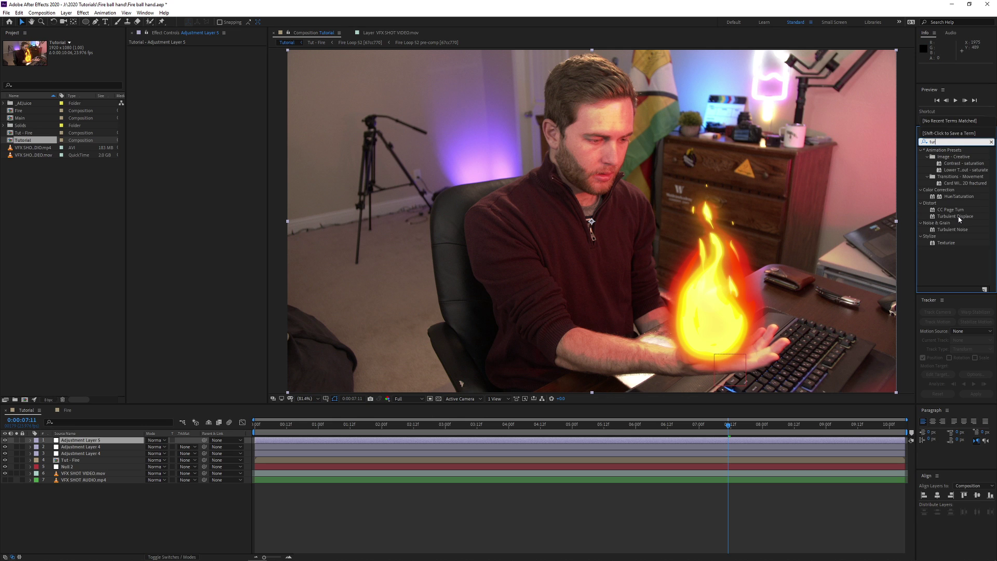
drag(955, 216, 685, 253)
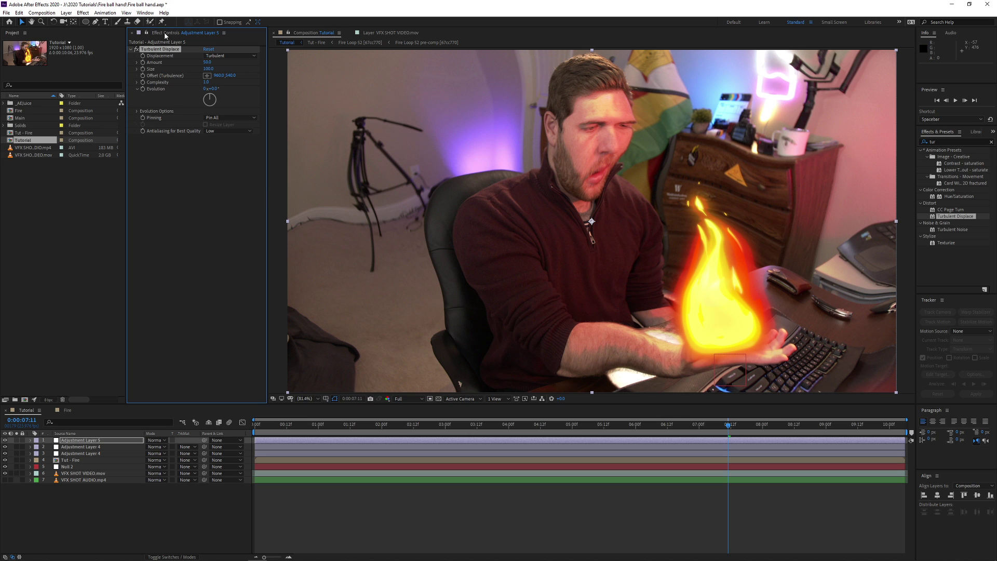
Limit the displacement to the flame with an elliptical mask, nudge it toward the man, and feather its edge
click(85, 22)
drag(667, 136, 788, 371)
key(v)
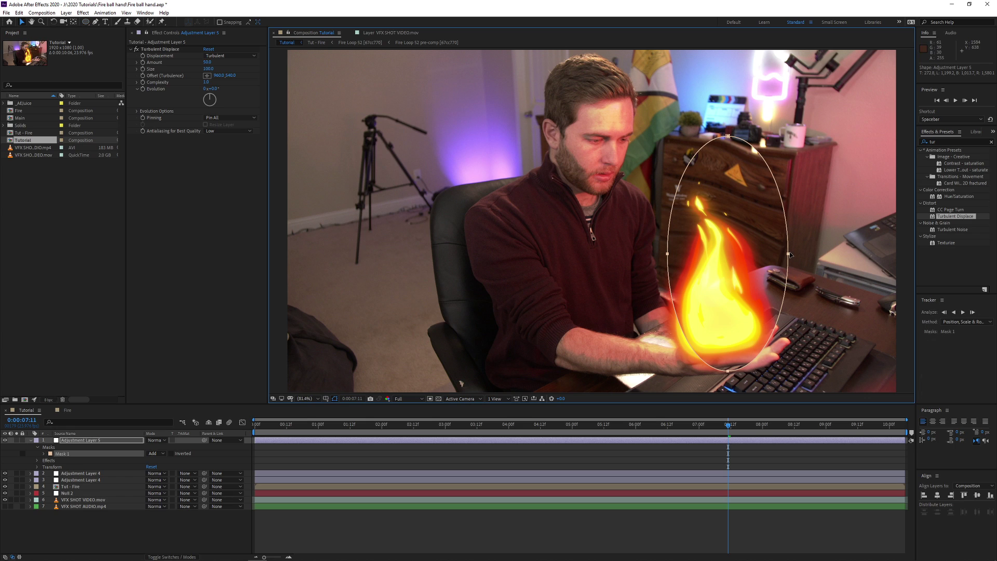
drag(787, 253, 781, 254)
key(f)
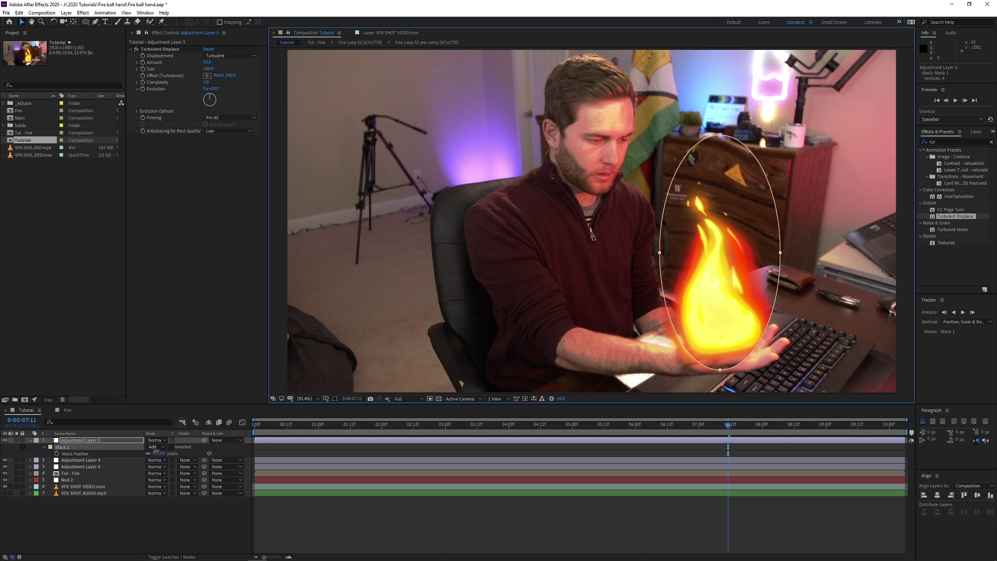
drag(156, 452, 194, 452)
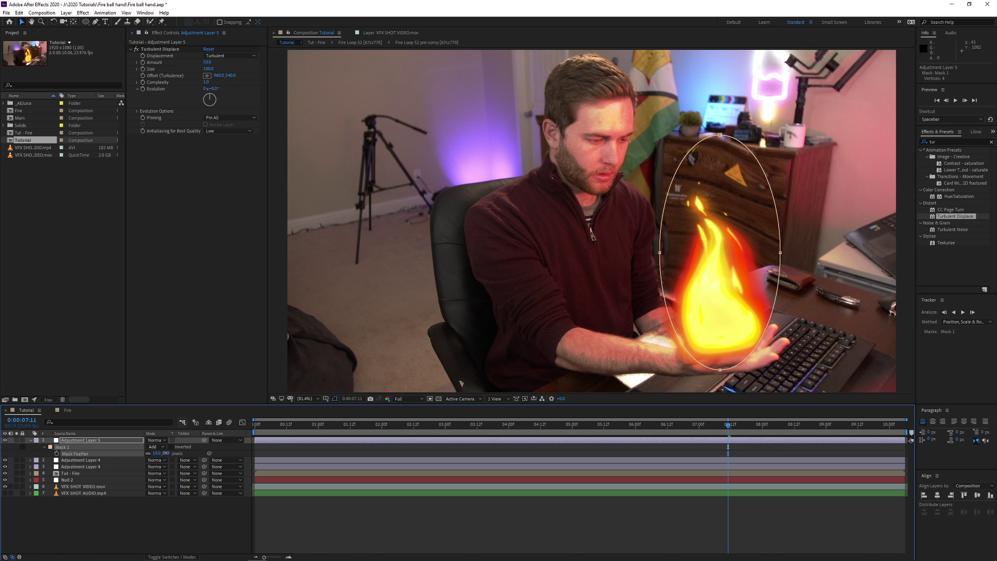
Animate Turbulent Displace's Evolution with the expression time*1000 and scrub through the distortion up to 0:00:04:02
alt+click(143, 89)
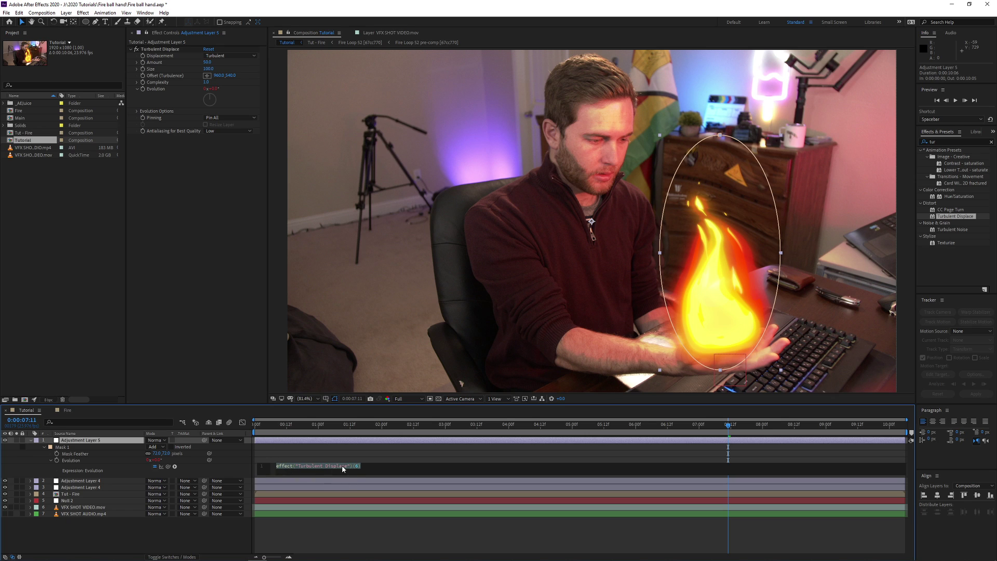
text(time*1000)
key(KP_Enter)
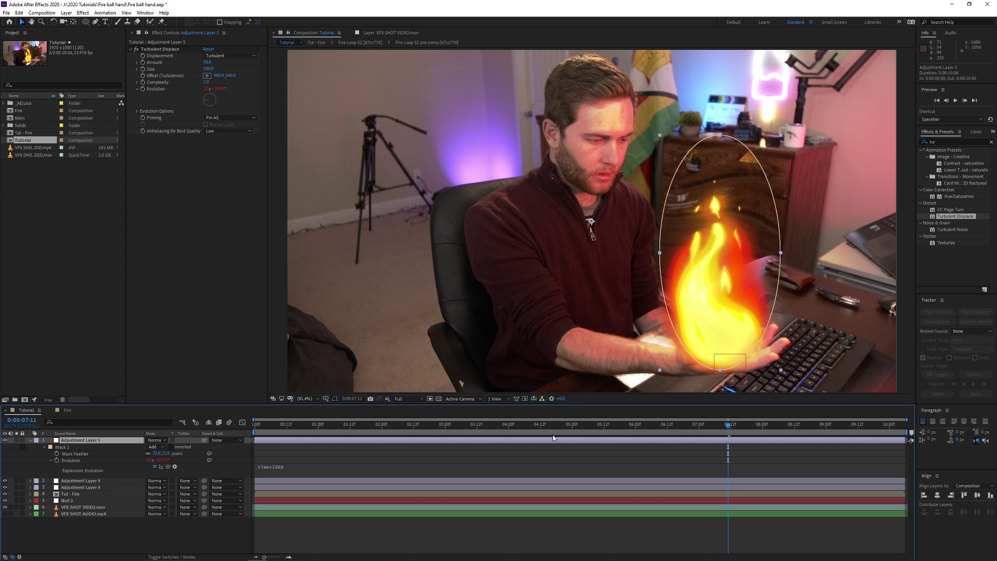
drag(445, 427, 515, 431)
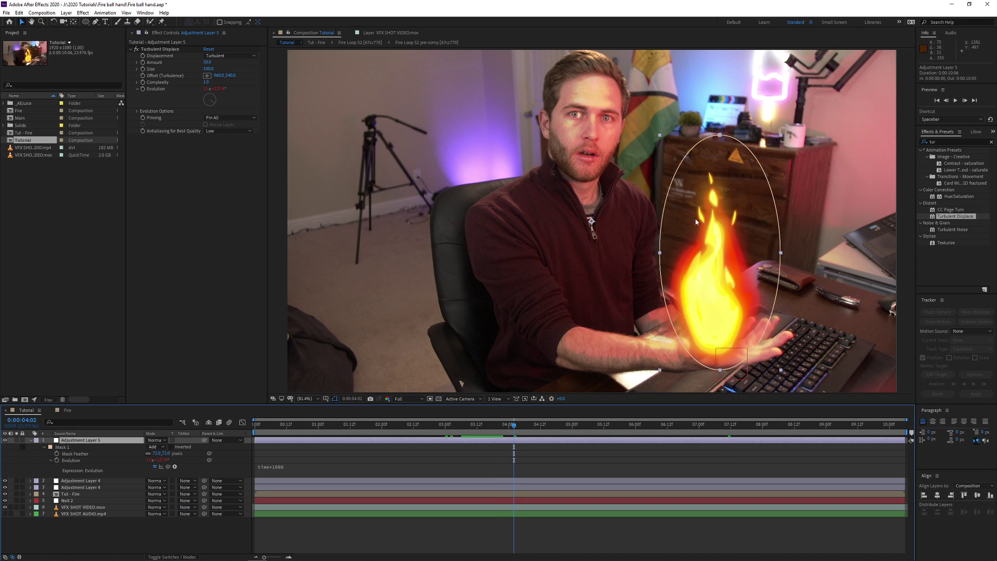
Set Turbulent Displace's Amount to 10, lower its Size, and preview the subtler distortion
click(206, 63)
text(10)
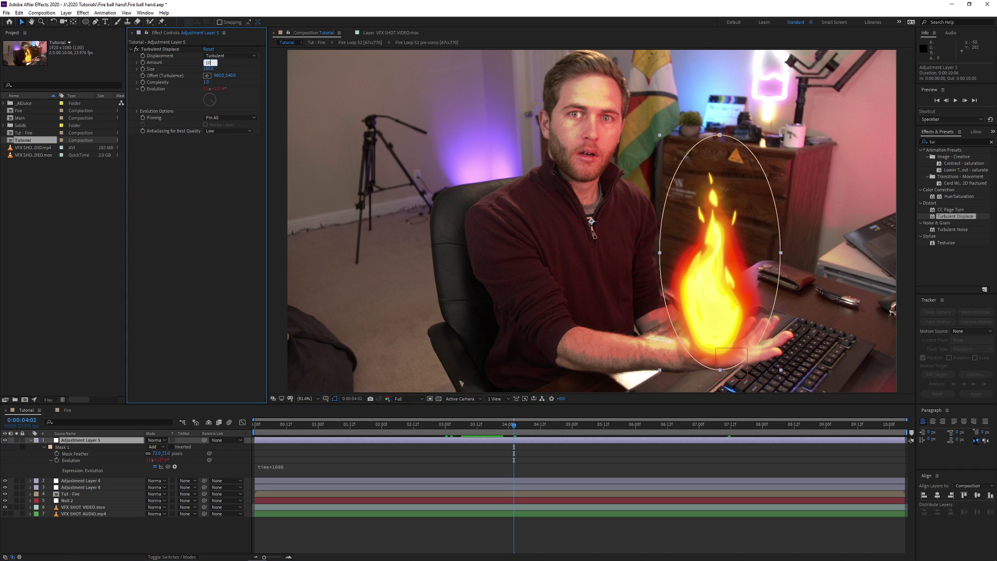
click(208, 69)
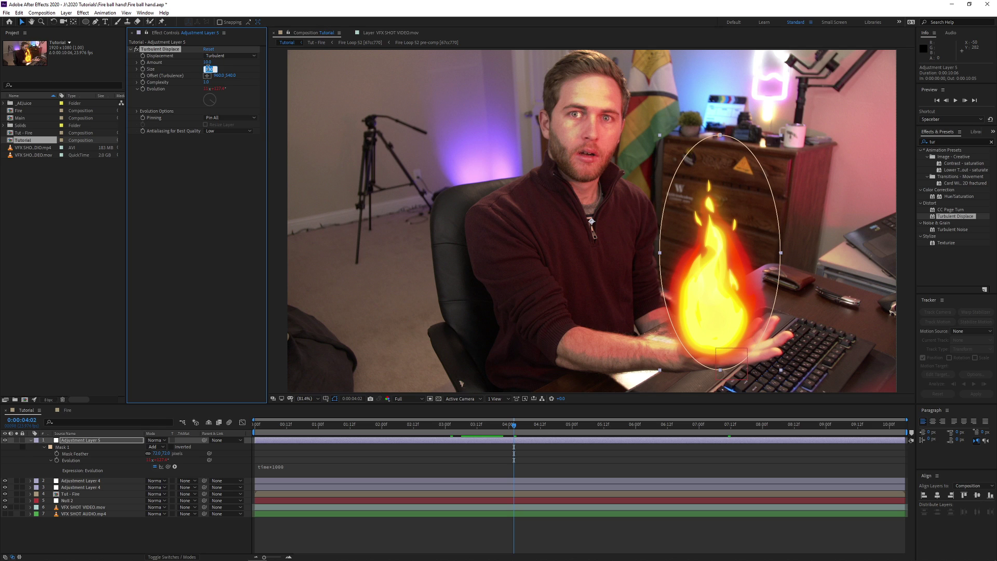
text(28)
key(Return)
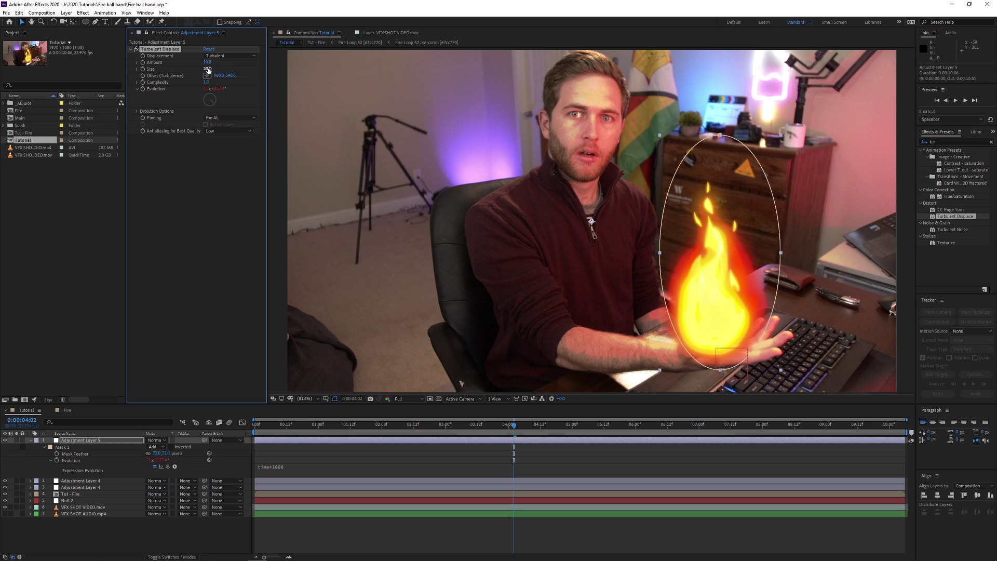
key(space)
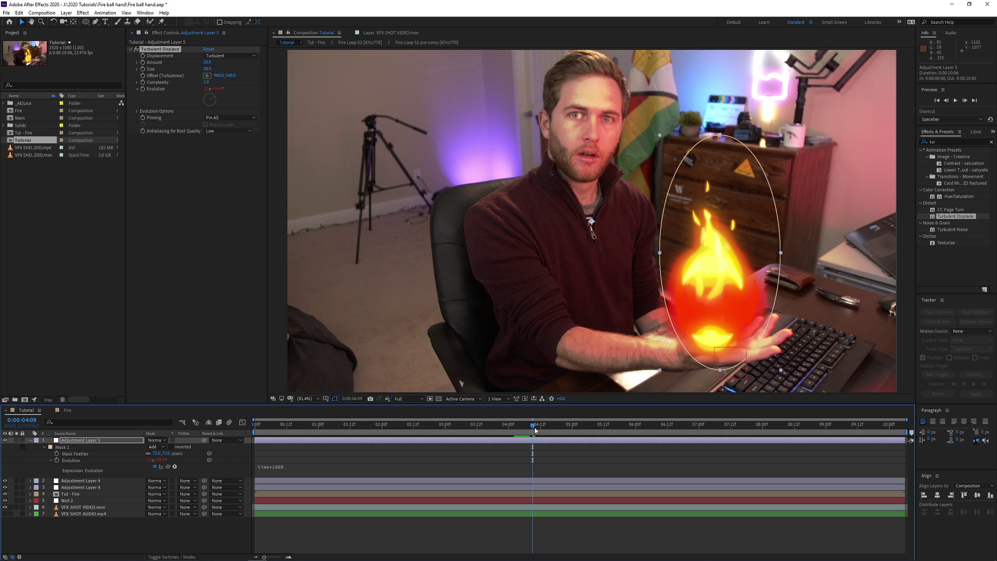
Keyframe the distortion layer's Mask Path at 0:00:04:17 and 0:00:01:17, repositioning the ellipse over the flame at each time
click(65, 448)
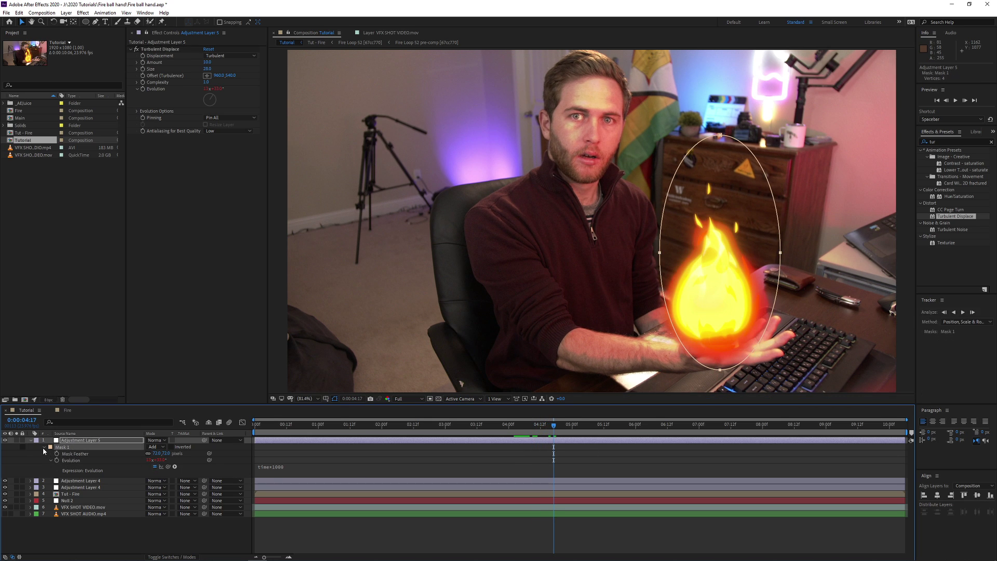
click(43, 447)
click(78, 453)
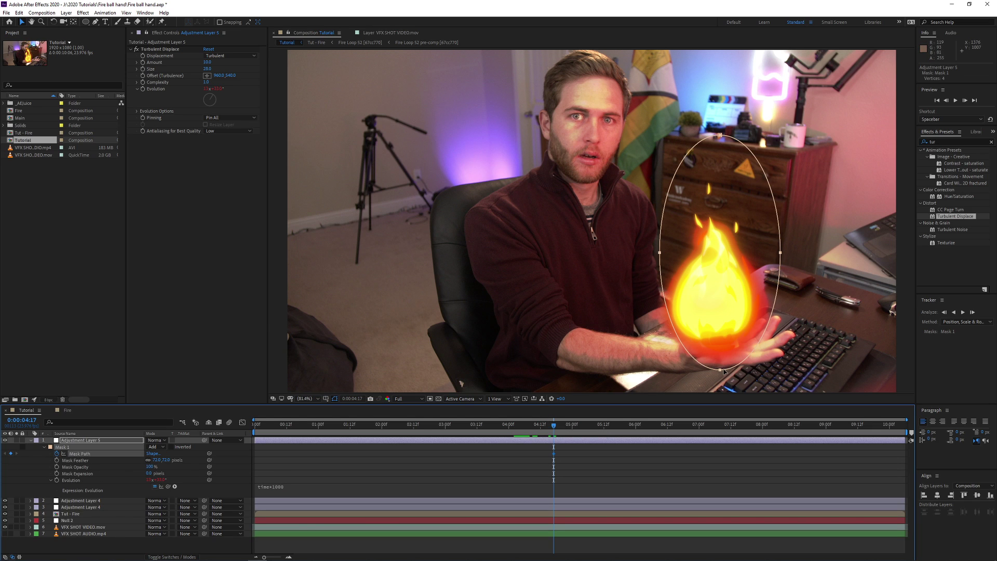
drag(719, 370, 715, 371)
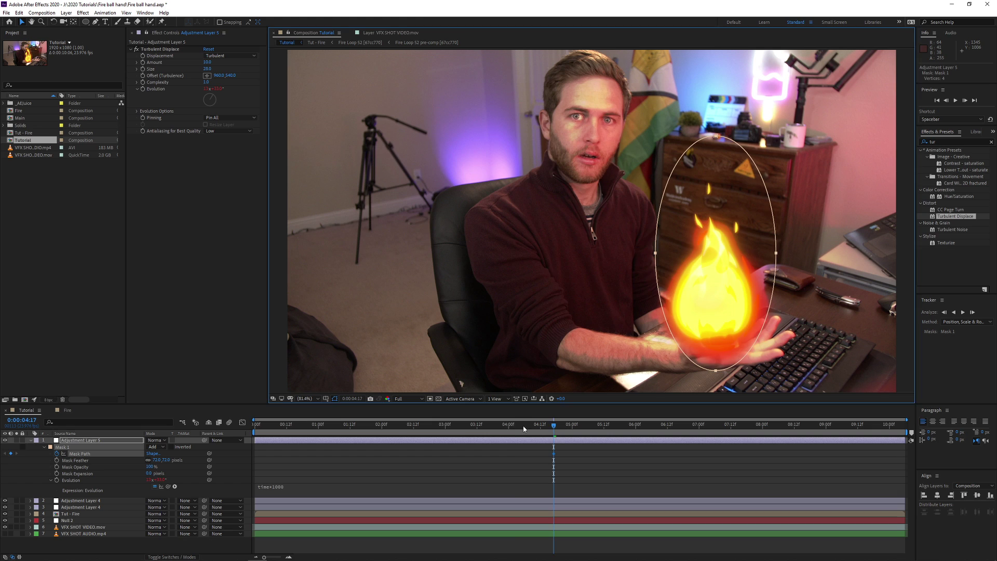
drag(523, 428, 363, 428)
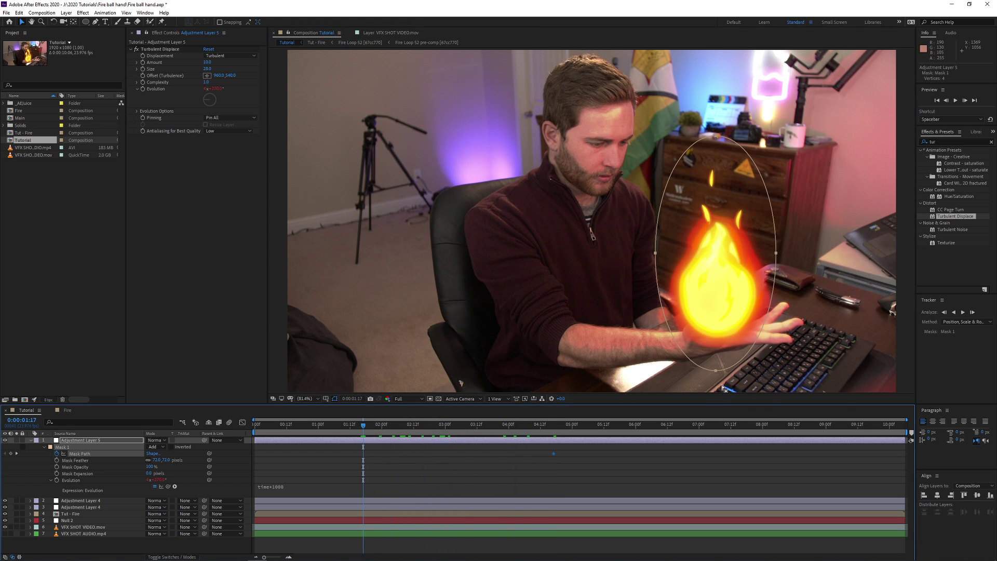
drag(716, 372, 721, 358)
Split the distortion adjustment layer at 0:00:01:05, where the flame ignites, and delete the earlier part
drag(363, 427, 332, 432)
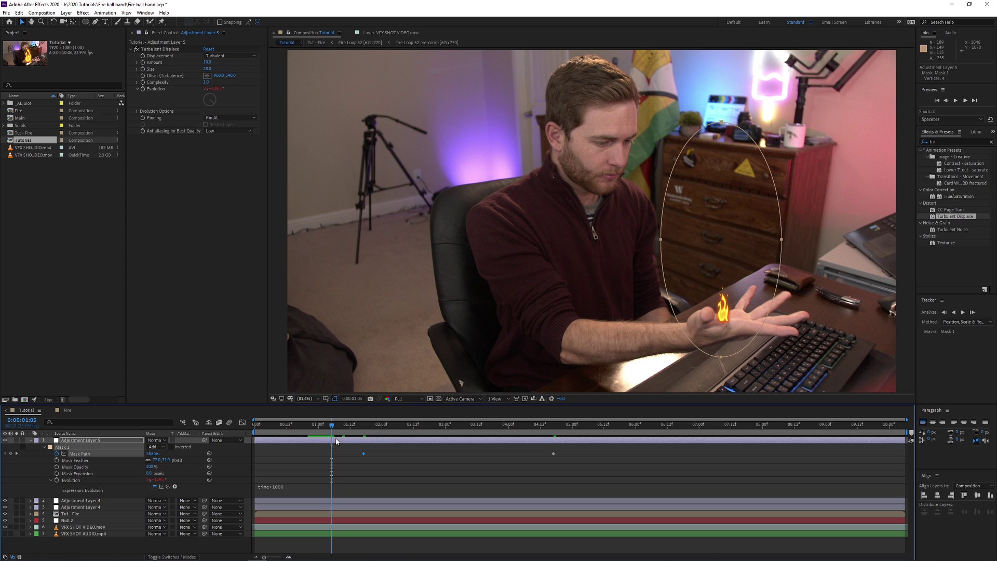
key(ctrl+shift+d)
click(319, 450)
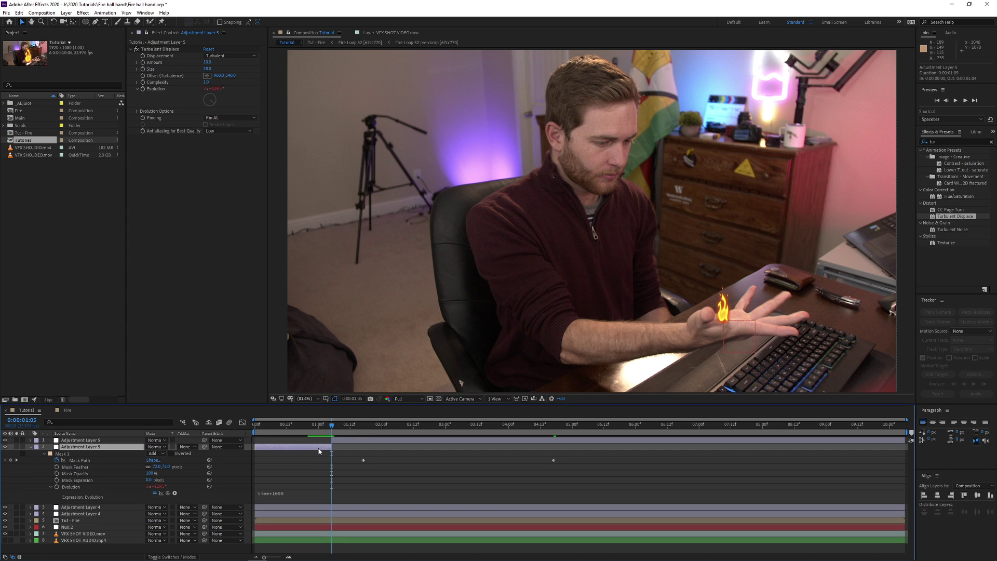
key(Delete)
At 0:00:08:15, move the distortion mask onto the hand and shrink it to fit the small flame
drag(327, 427, 803, 428)
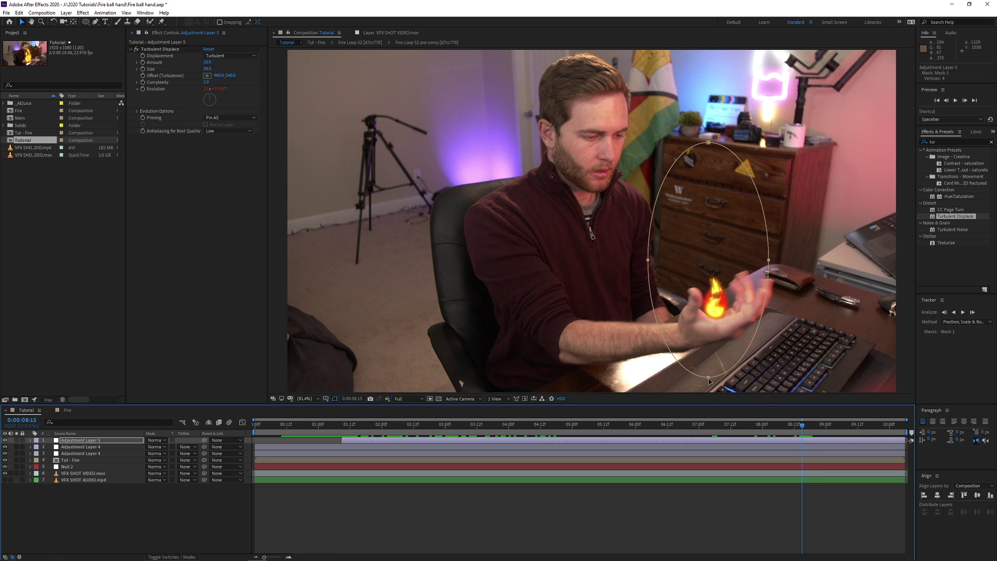
drag(709, 378, 723, 338)
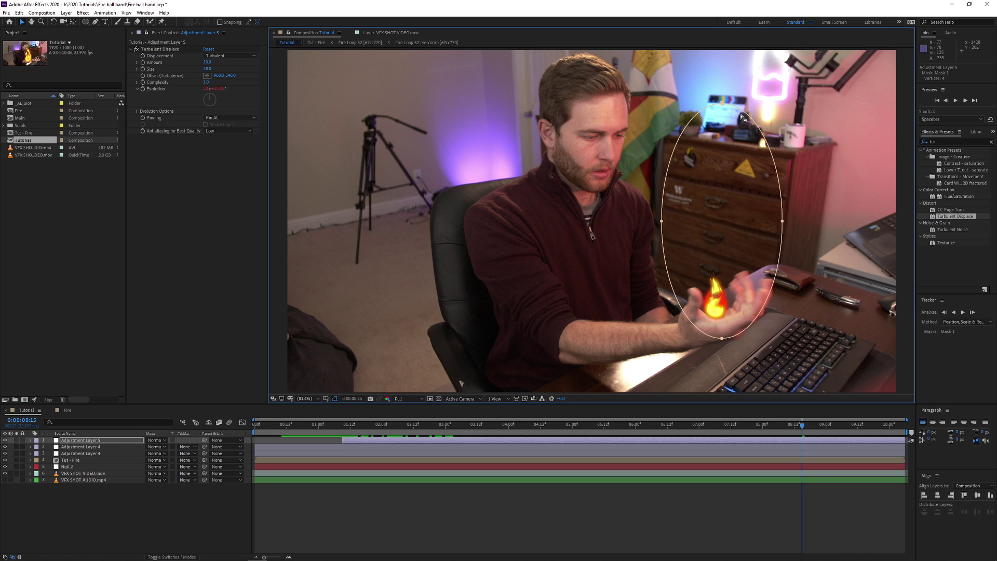
double_click(743, 111)
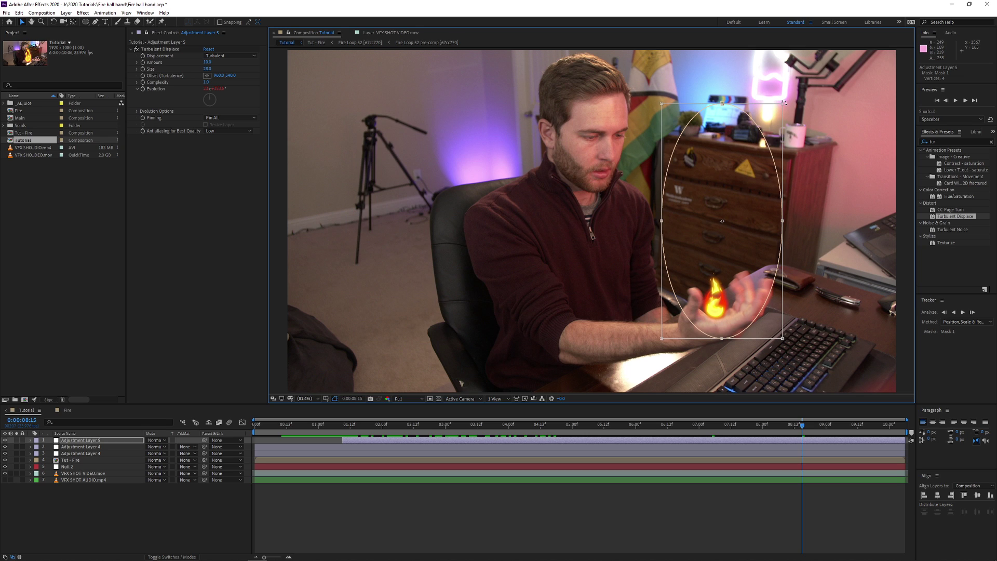
drag(784, 103, 721, 315)
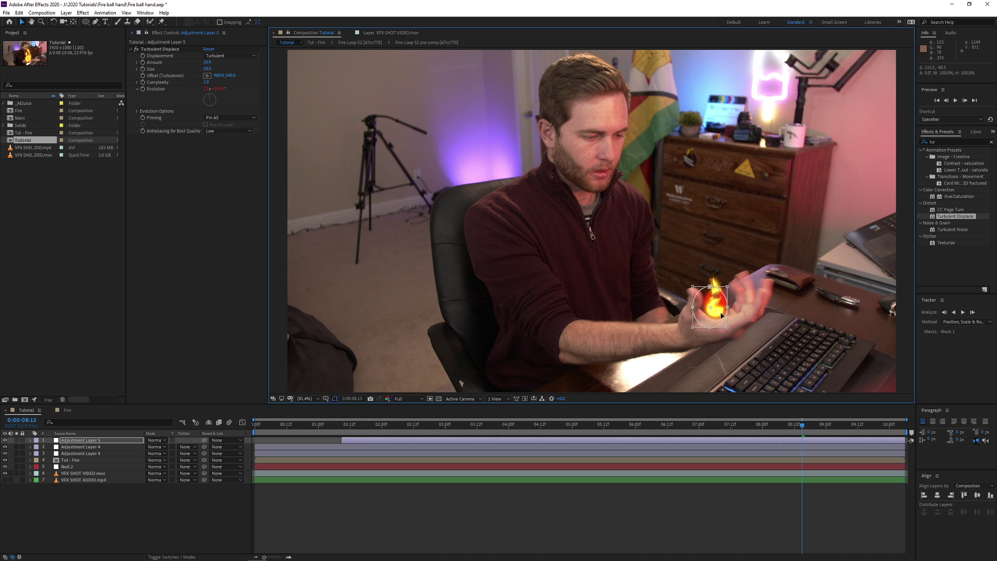
Cut the distortion adjustment layer off at 0:00:08:16, where the fist closes over the flame
click(805, 431)
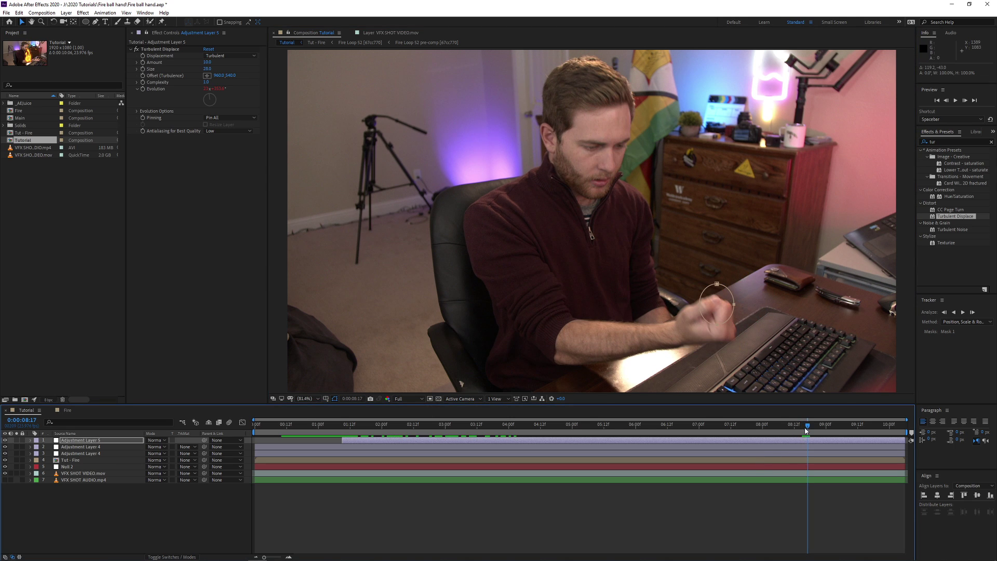
drag(805, 431, 804, 431)
click(813, 446)
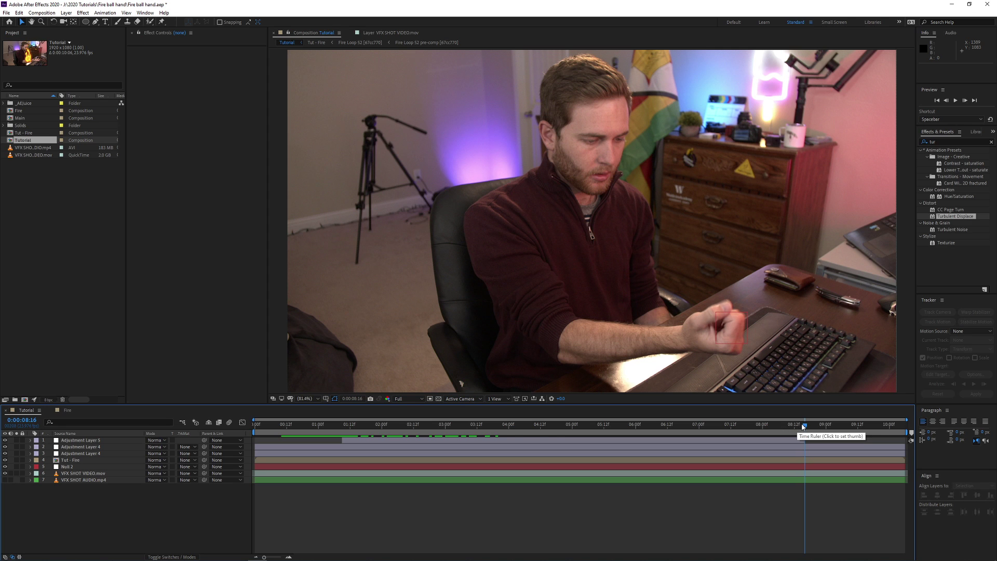
Reveal the Mask Path keyframes, set the full-size mask keyframe at 0:00:08:12 so it shrinks only at the end, and preview
drag(805, 430, 771, 430)
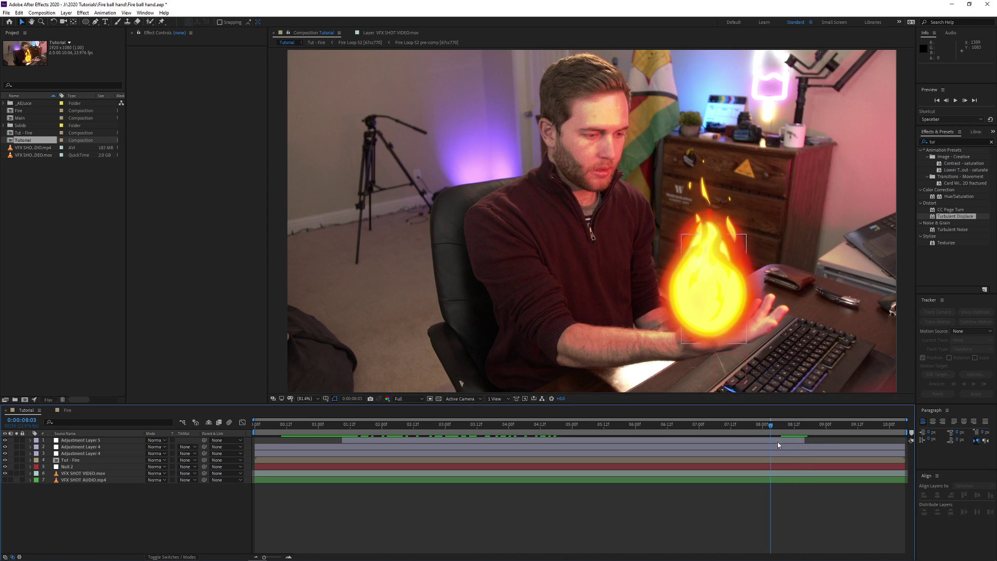
click(777, 446)
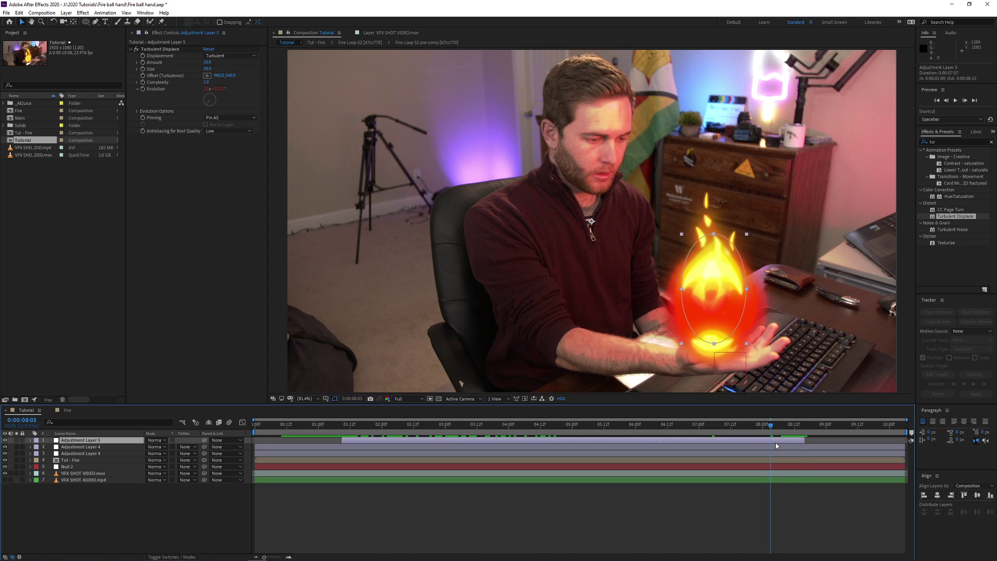
key(u)
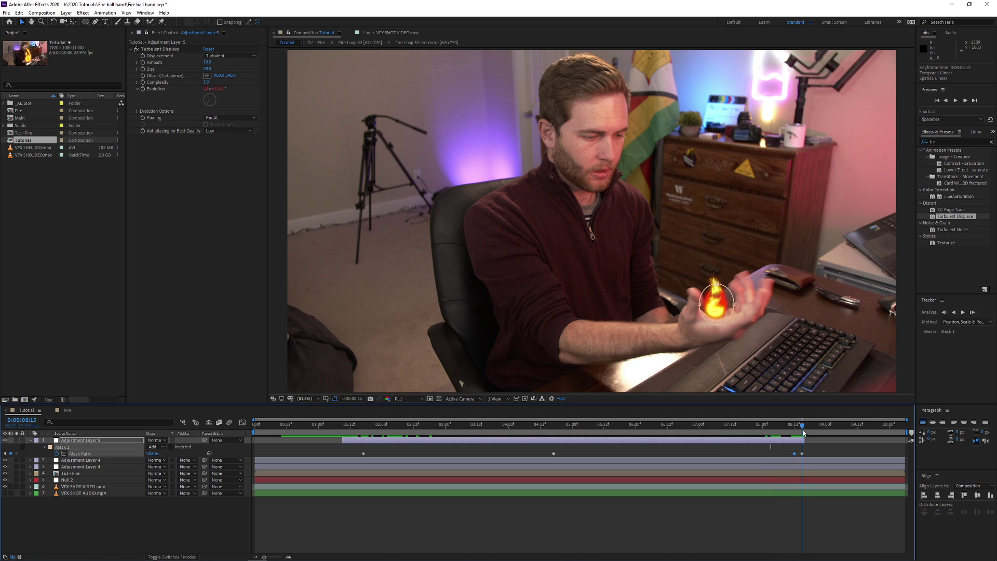
drag(804, 435, 786, 436)
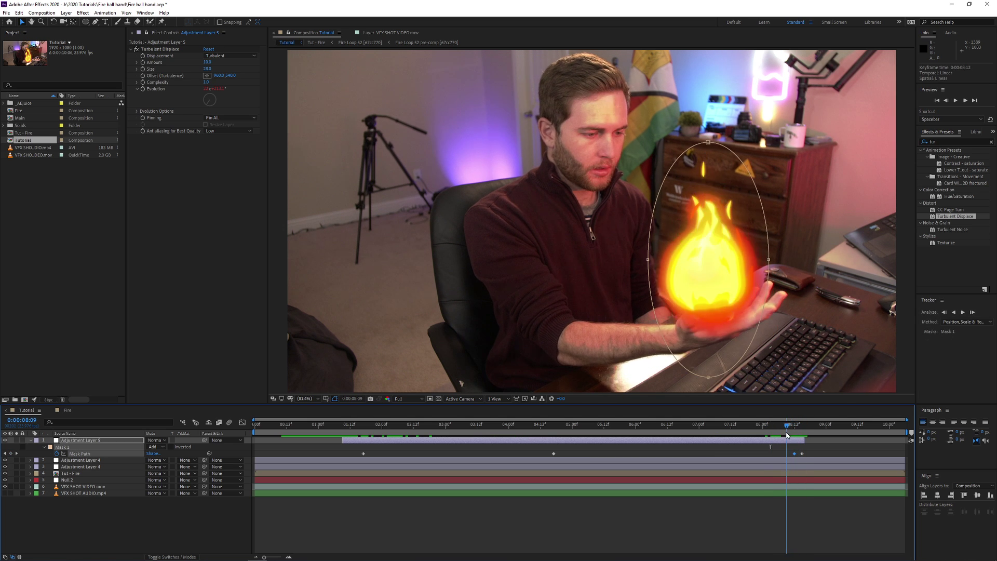
key(space)
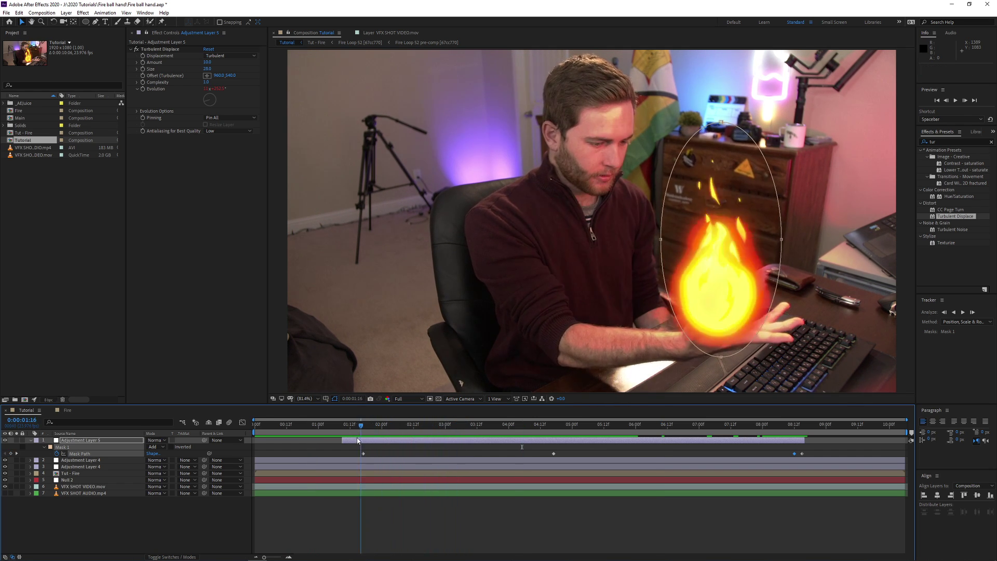
Paste the Blood Splash 08 element, start it as the flame ignites, and place it directly below the Tut - Fire layer
click(333, 434)
drag(333, 434, 322, 432)
click(361, 516)
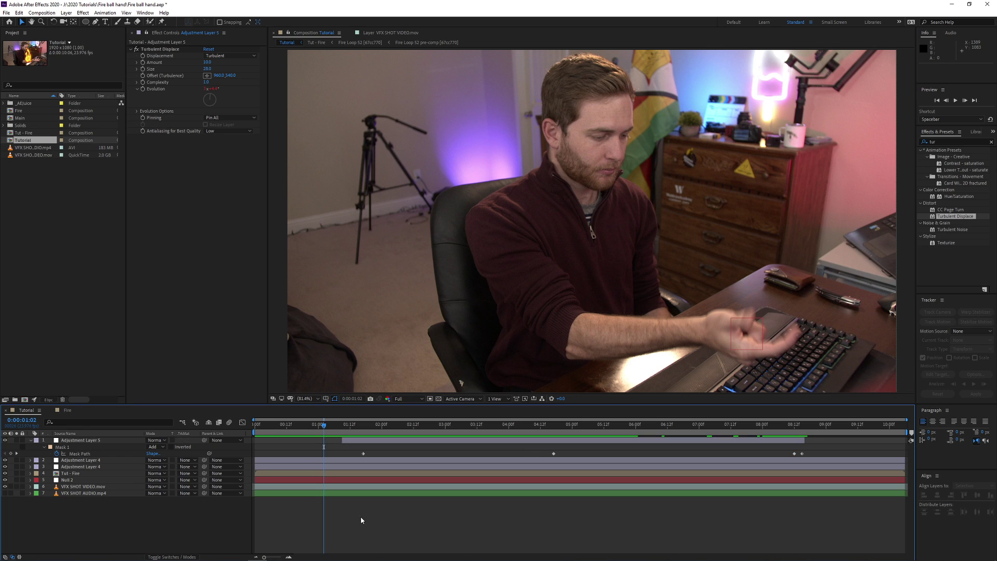
key(ctrl+v)
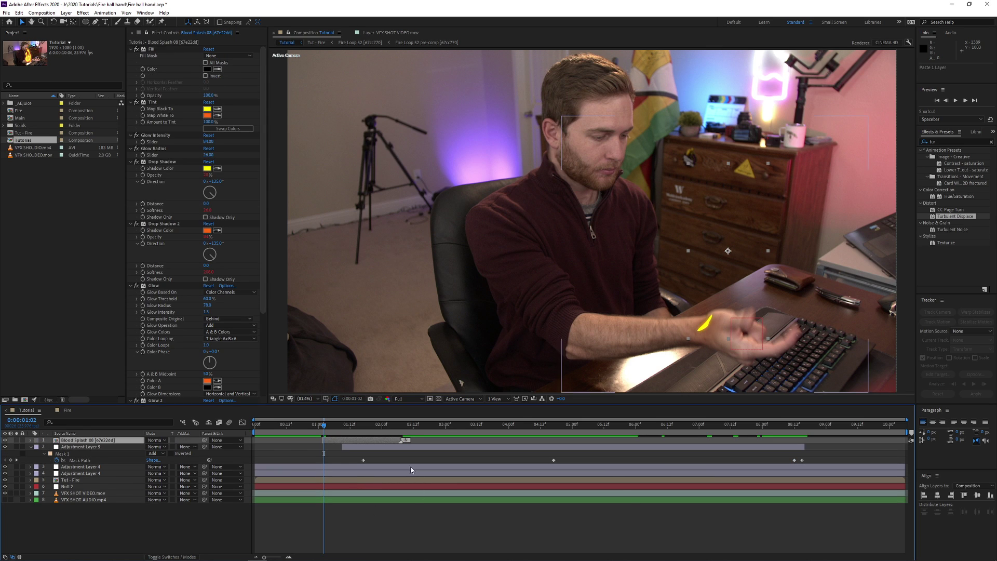
drag(361, 440, 331, 429)
click(343, 426)
key(bracketleft)
drag(73, 440, 84, 484)
Play back the flame's ignition to check the timing of the splash sparks
click(340, 427)
key(space)
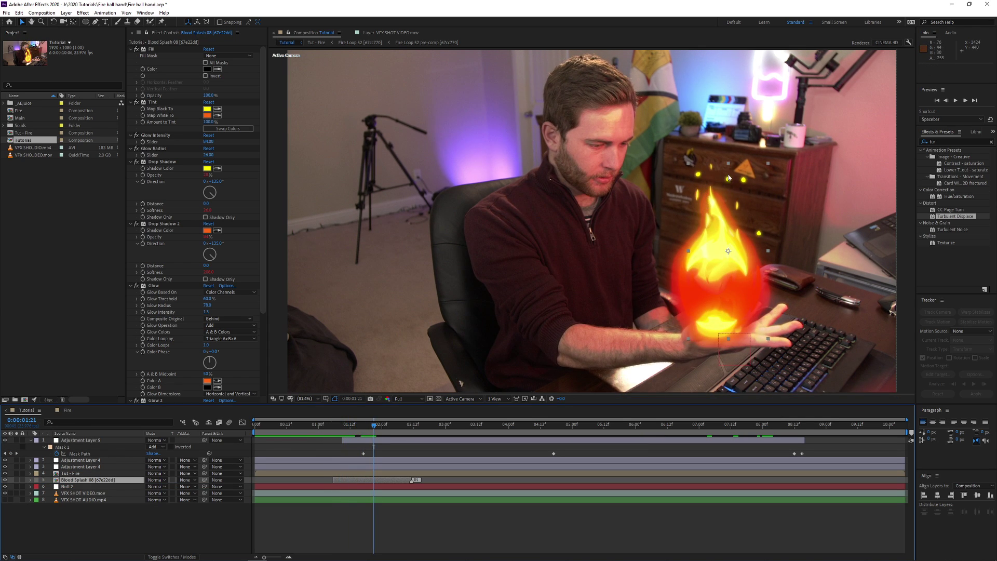
drag(354, 428, 329, 429)
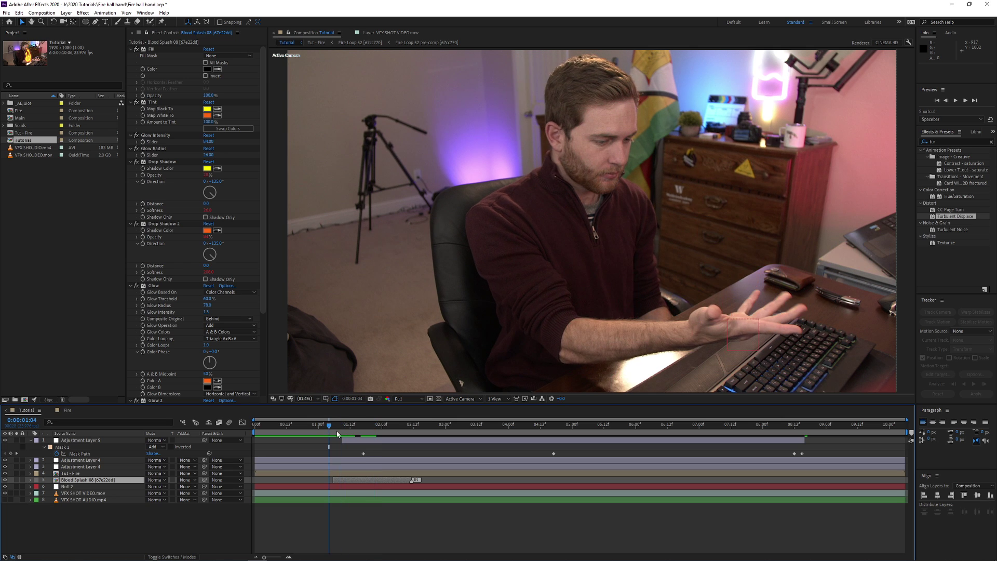
key(space)
Paste the Explosion 54 element as the top layer starting at 0:00:01:02, and preview the ignition burst
click(346, 437)
click(460, 512)
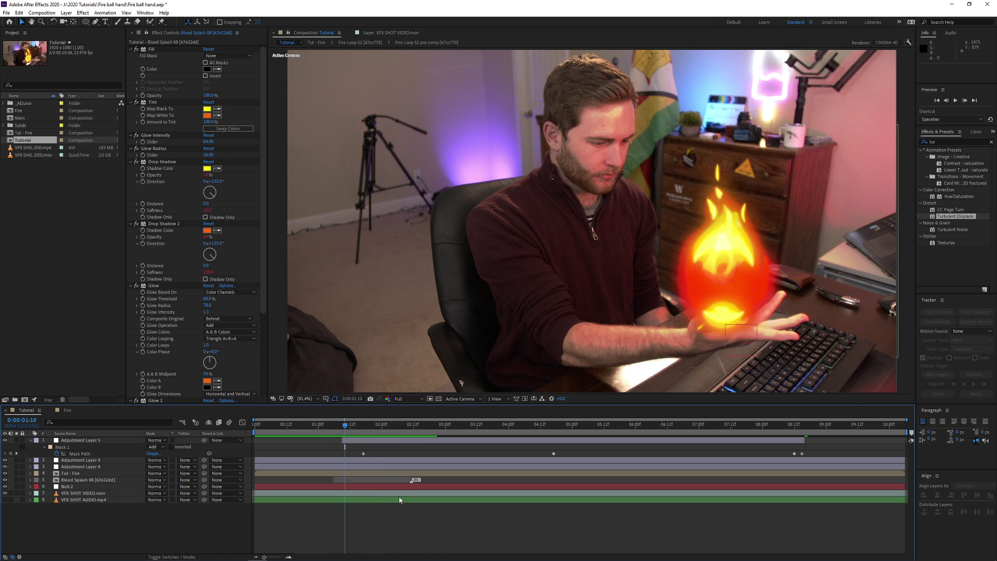
key(ctrl+v)
mouse_move(342, 427)
mouse_down()
mouse_move(324, 429)
mouse_move(343, 442)
mouse_up()
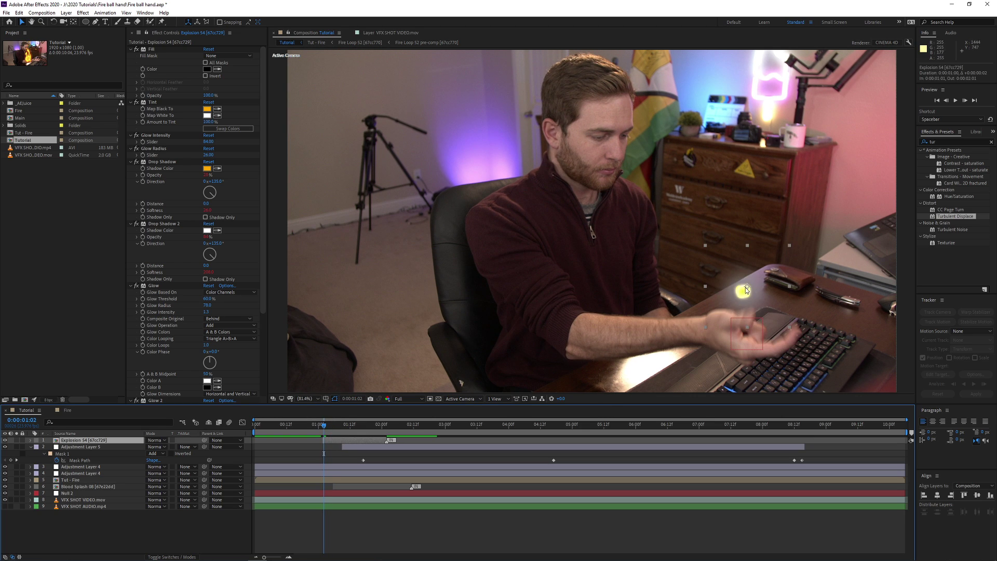
key(space)
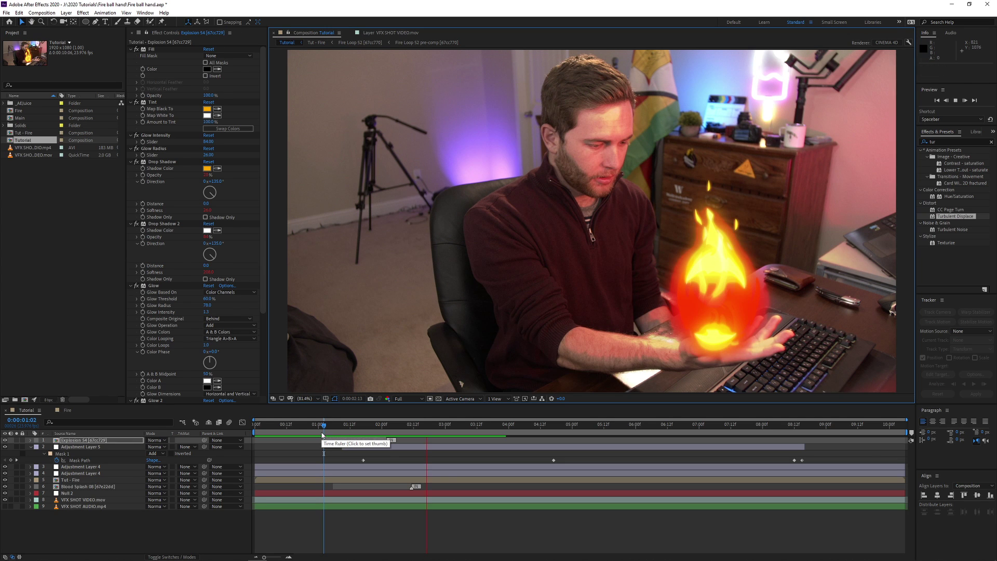
key(space)
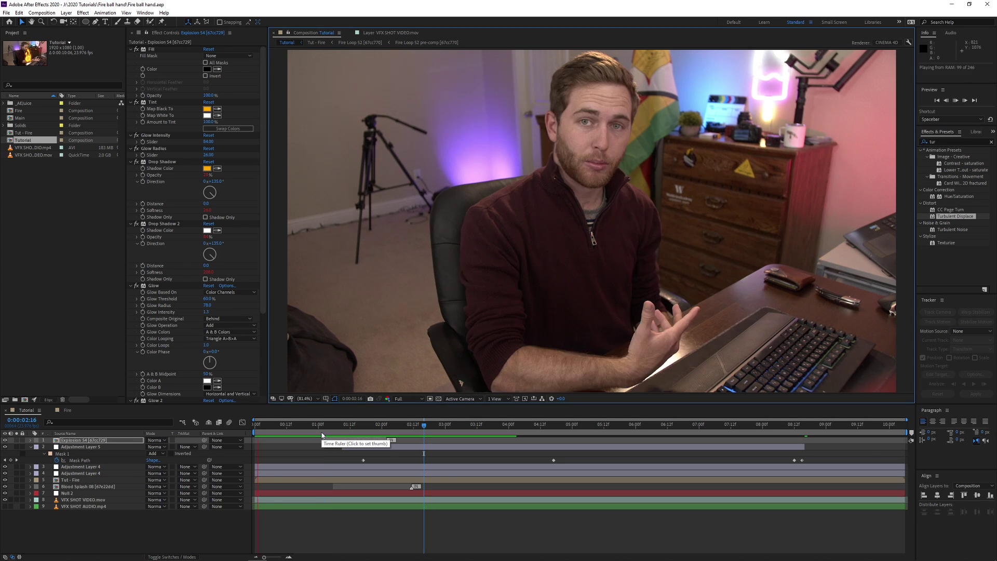
key(space)
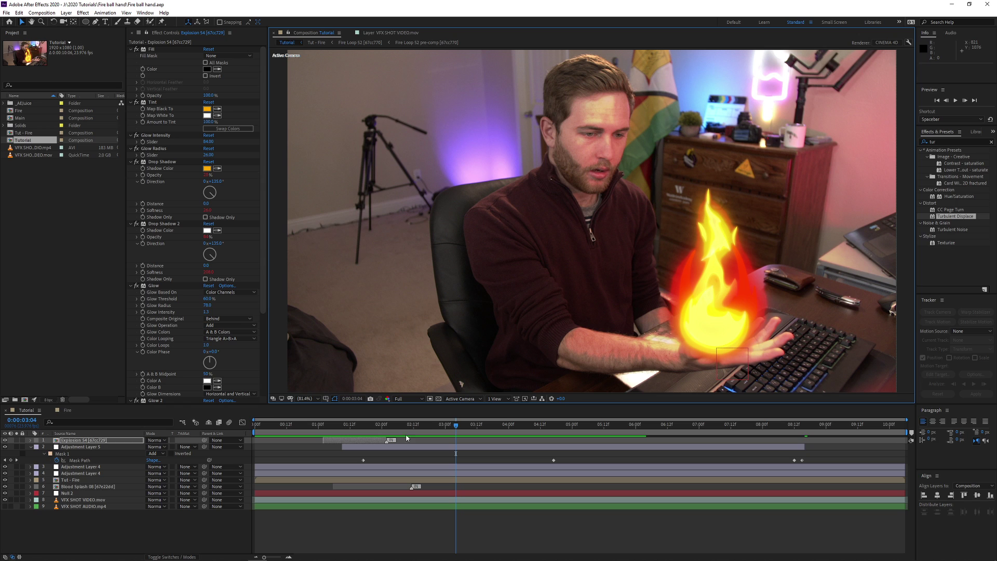
Duplicate the VFX SHOT VIDEO.mov layer and move the copy to the top of the layer stack
click(89, 500)
key(ctrl+d)
drag(89, 501, 85, 441)
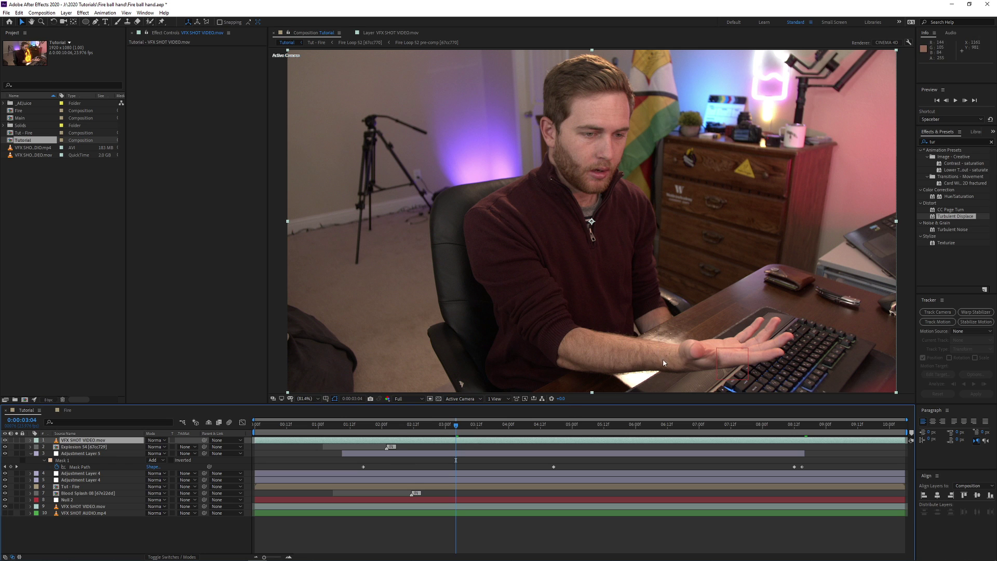
Draw a closed Pen tool mask around the thumb on the duplicated video layer so it sits in front of the fire
scroll(711, 383, up, 1)
drag(714, 387, 635, 252)
scroll(645, 254, up, 2)
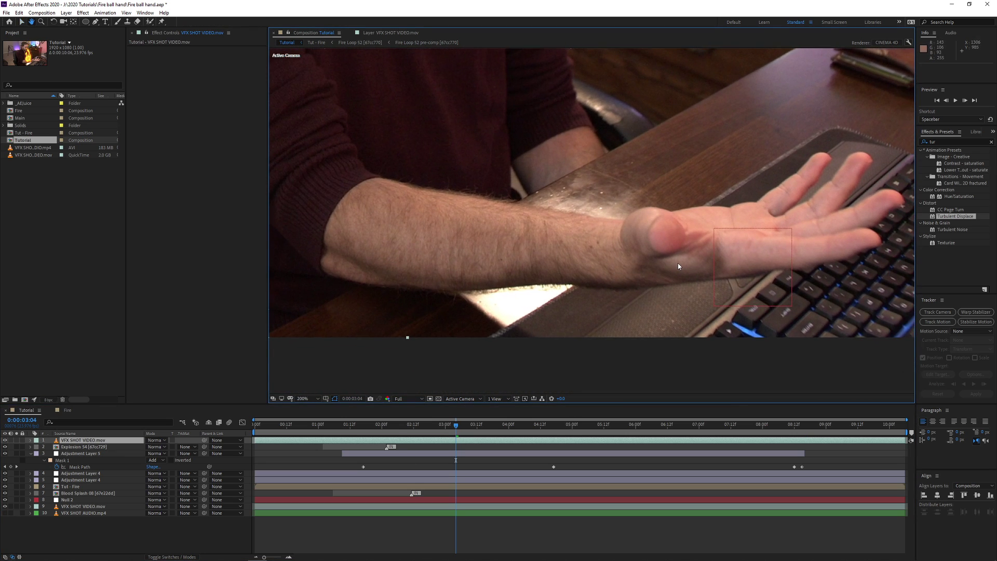
key(g)
click(684, 243)
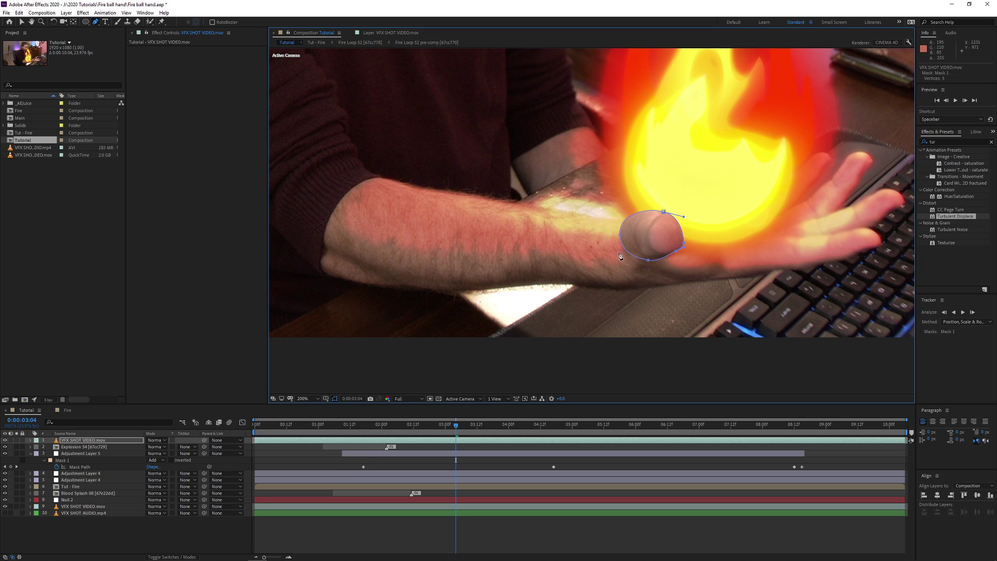
Set the thumb mask's feather to 3 pixels
key(f)
click(156, 453)
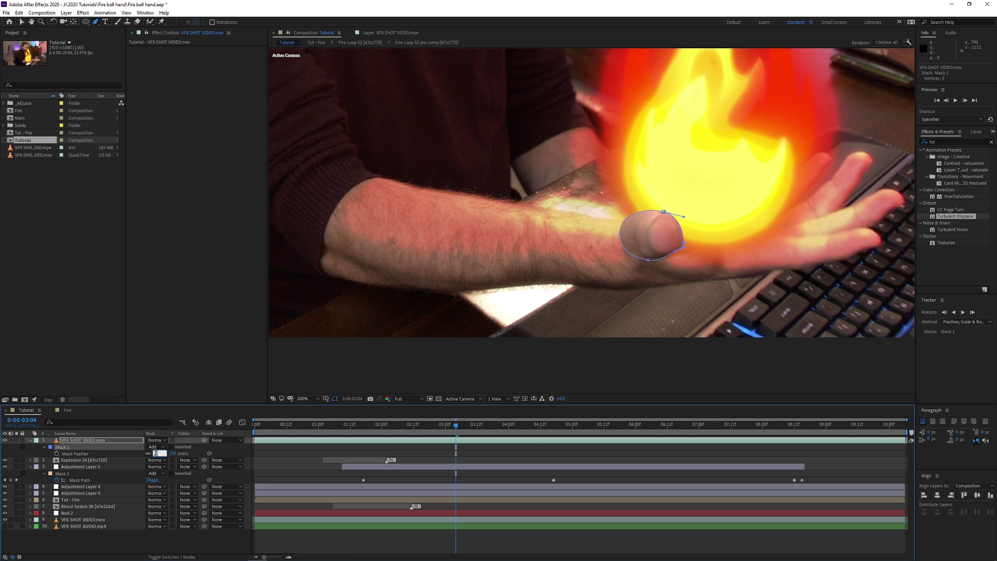
text(3)
key(Return)
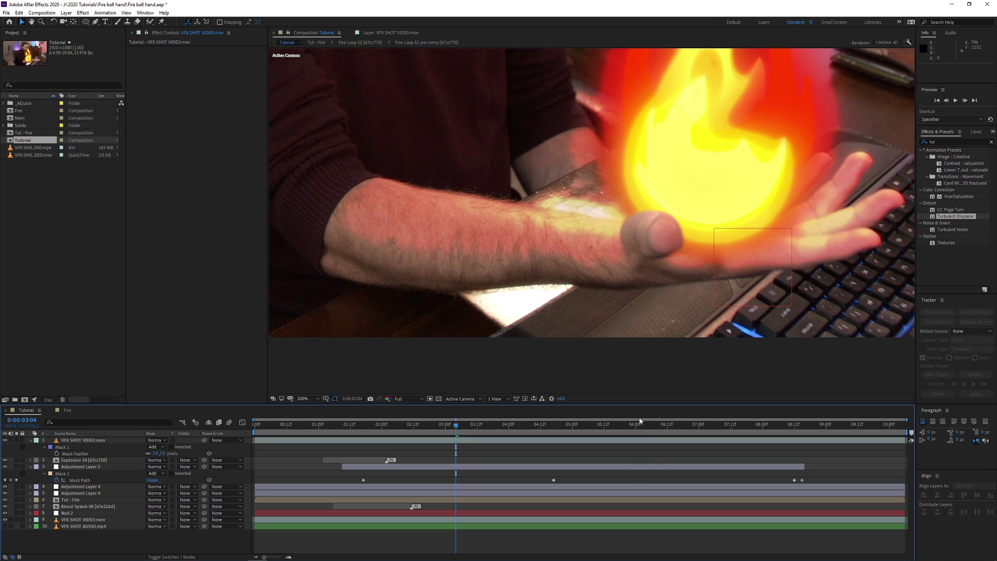
Compare the shot with the thumb cutout layer hidden and shown
scroll(618, 289, down, 4)
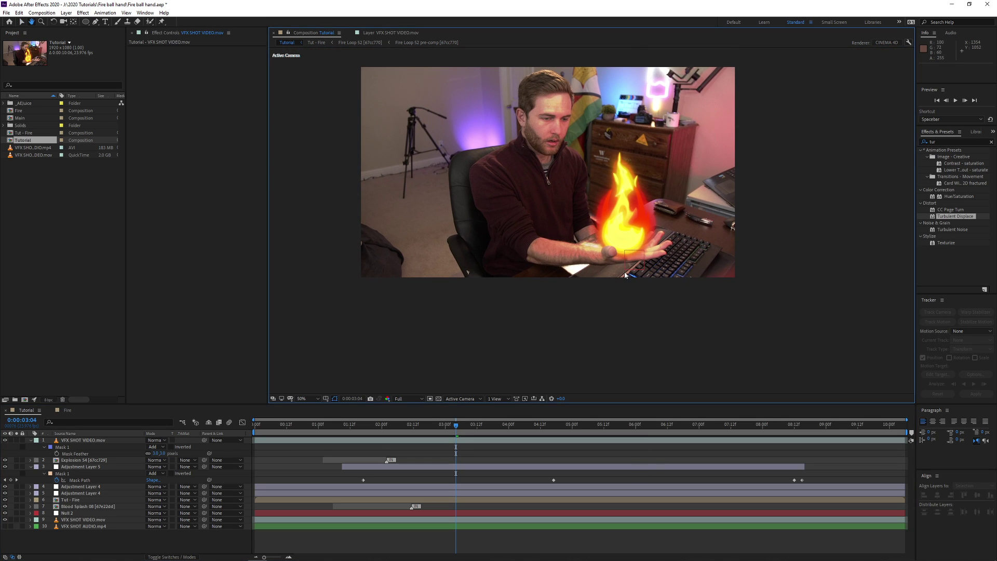
scroll(631, 275, up, 2)
drag(631, 275, 667, 307)
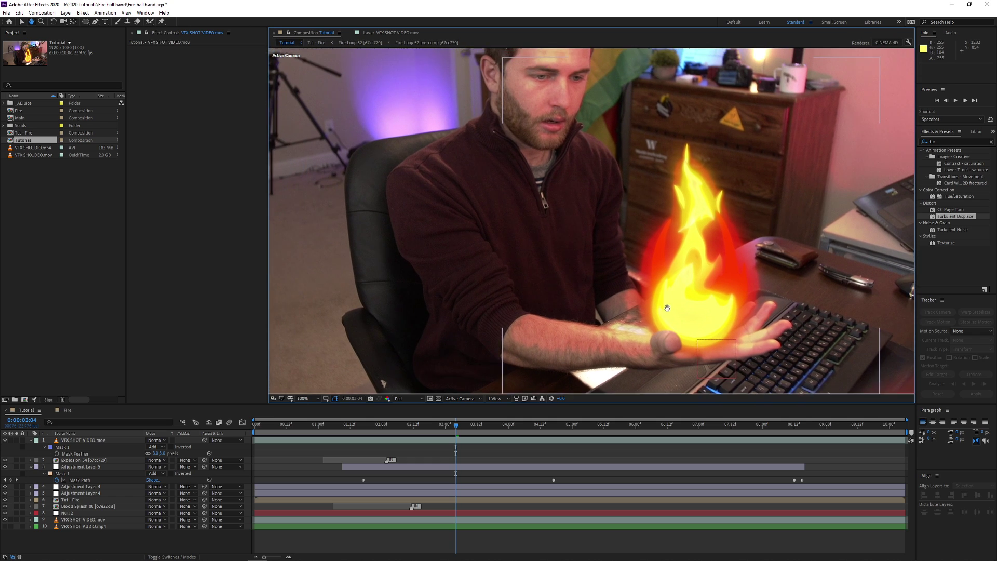
key(shift+/)
click(5, 440)
click(7, 441)
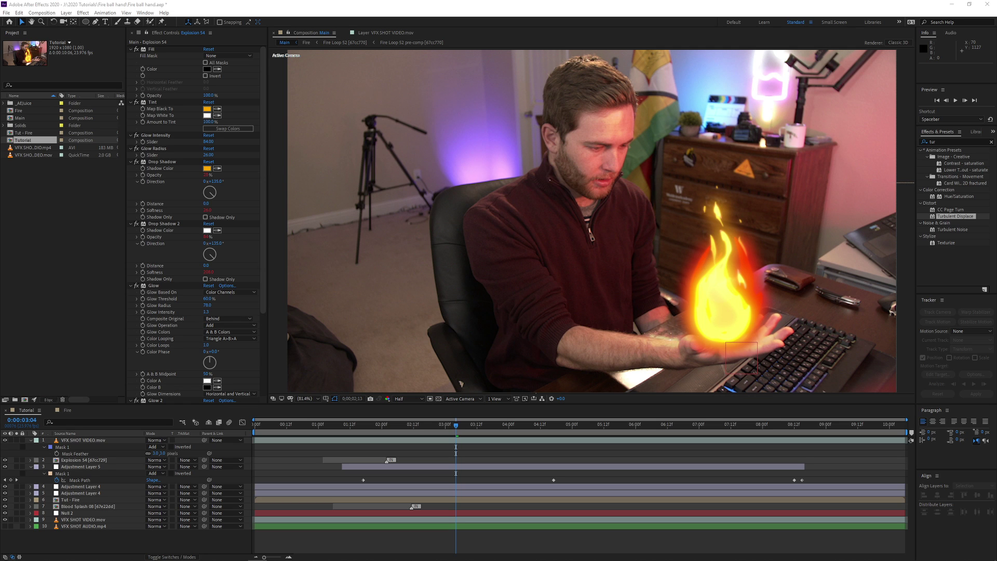
Examine the hand and flame in the Main composition, and play back the Tutorial composition up to 0:00:04:15
scroll(734, 358, up, 2)
drag(734, 358, 483, 143)
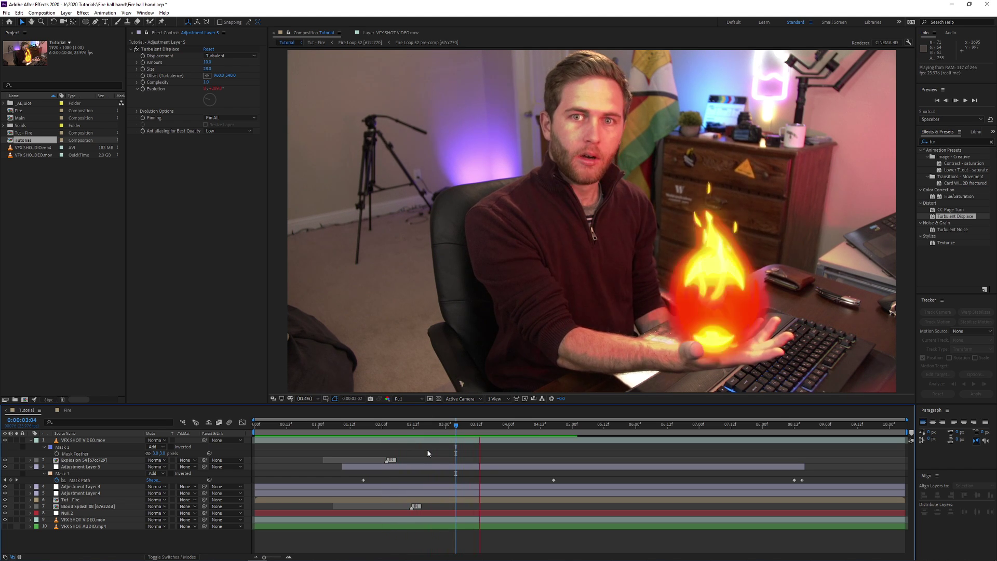
key(space)
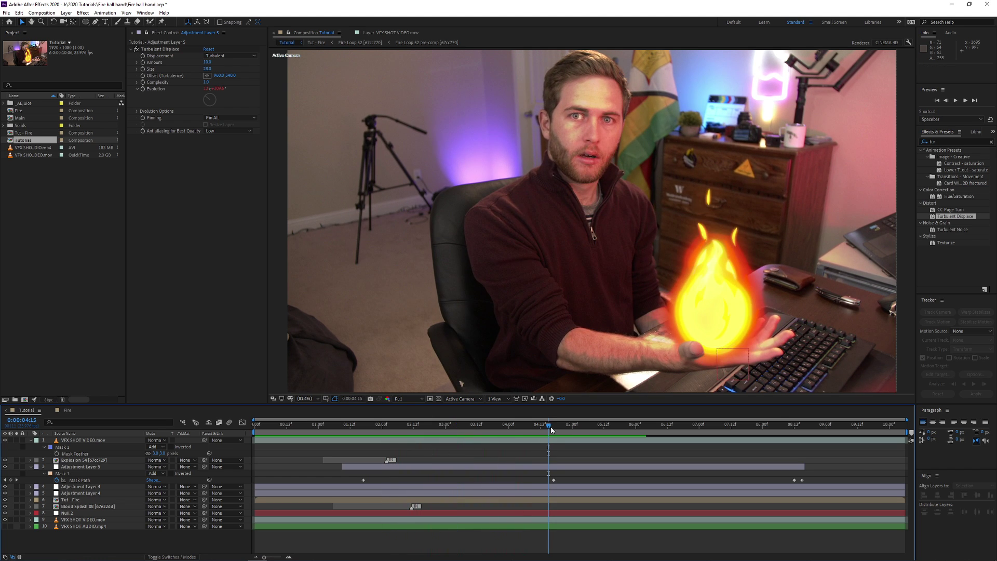
Fit the thumb cutout layer's mask to the thumb at 0:00:05:07 and start keyframing its Mask Path there
click(552, 429)
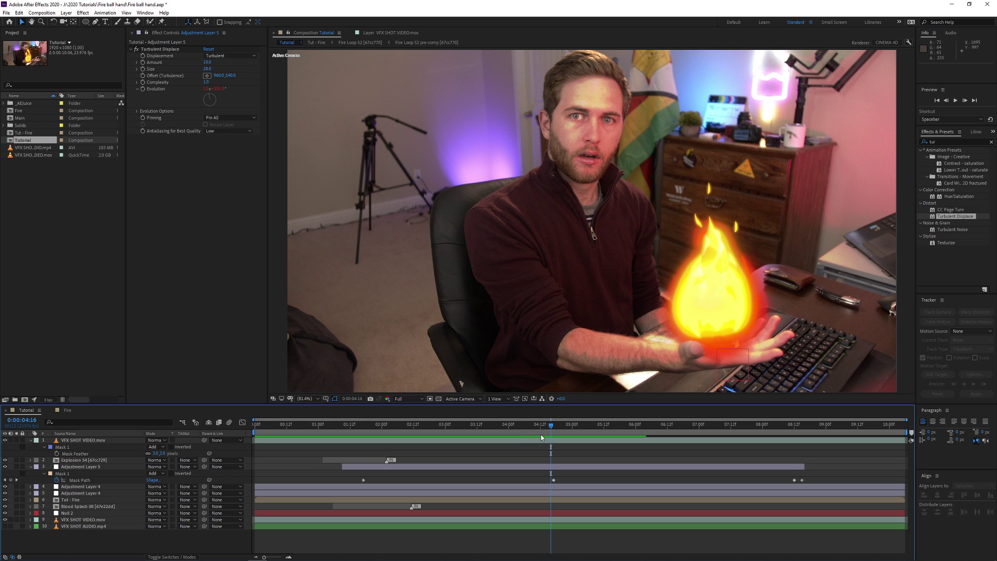
click(529, 441)
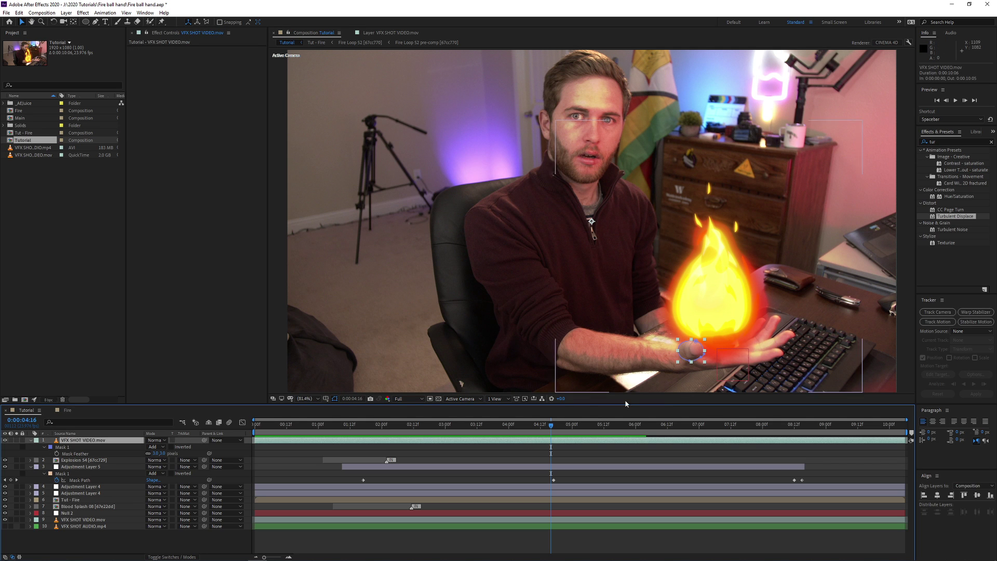
click(566, 429)
drag(567, 429, 590, 431)
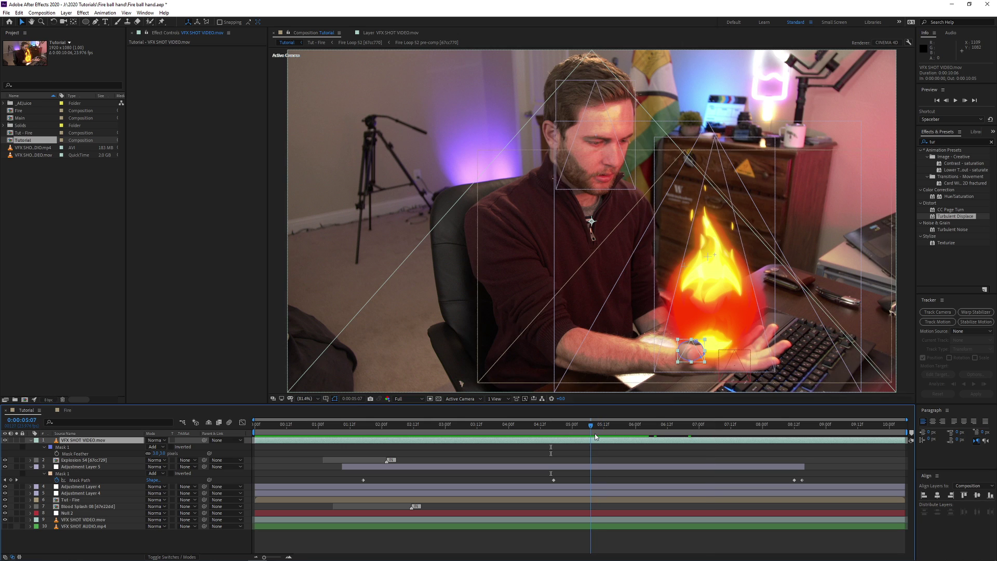
drag(664, 370, 562, 243)
scroll(563, 243, up, 2)
key(v)
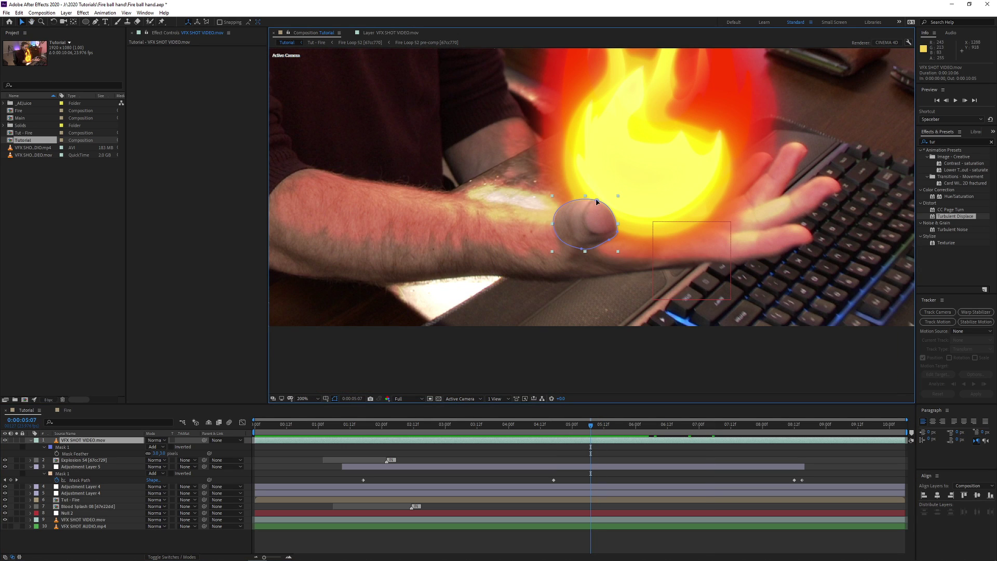
mouse_move(597, 201)
mouse_down()
mouse_move(618, 193)
mouse_move(595, 201)
mouse_move(610, 199)
mouse_move(602, 196)
mouse_up()
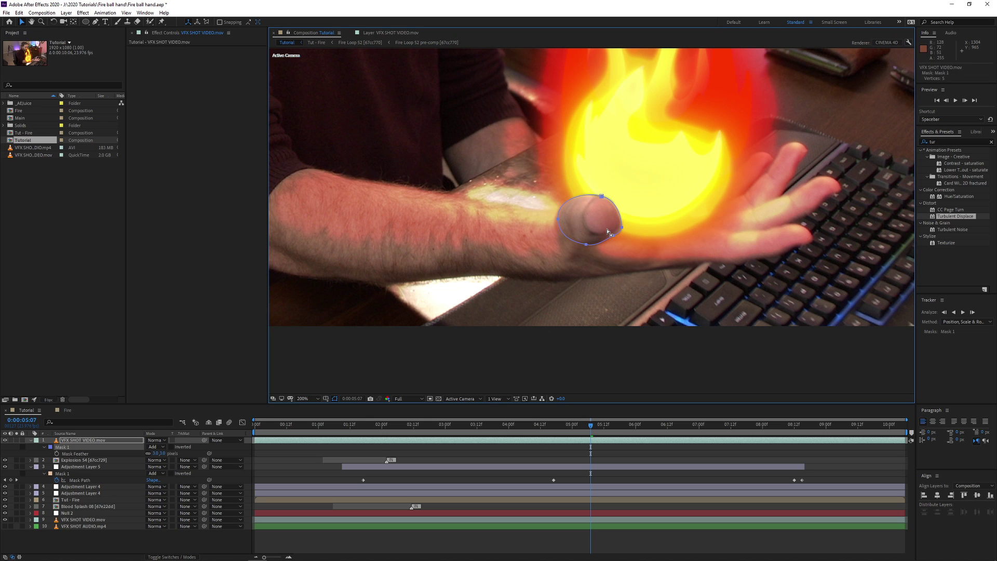
click(43, 447)
click(57, 454)
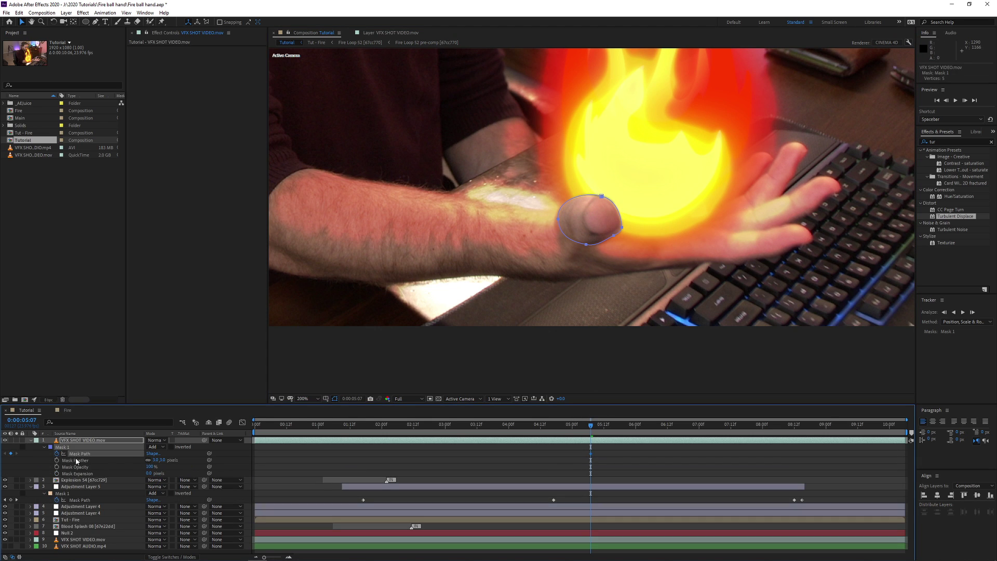
Move the mask onto the raised thumb at 0:00:01:10 to add a Mask Path keyframe
drag(583, 430, 345, 450)
drag(558, 221, 643, 153)
double_click(585, 143)
click(583, 141)
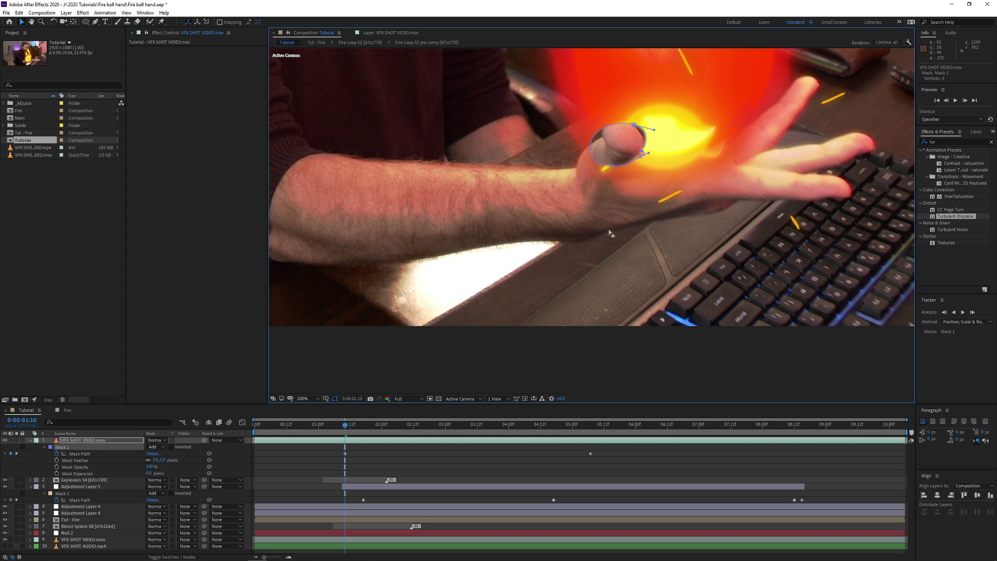
Realign the mask with the thumb at 0:00:03:02 and 0:00:02:08, adding Mask Path keyframes
drag(422, 432, 451, 430)
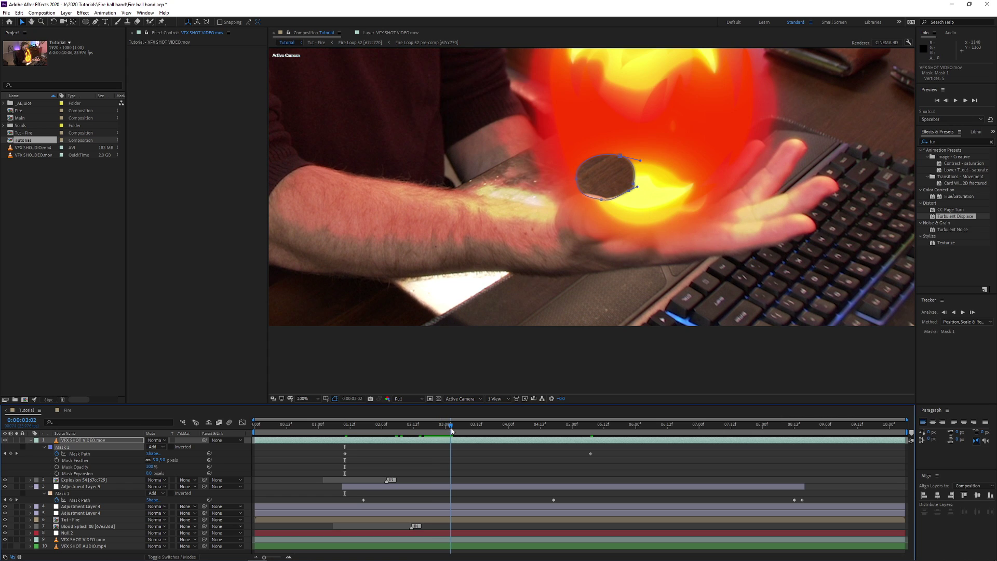
drag(620, 156, 602, 195)
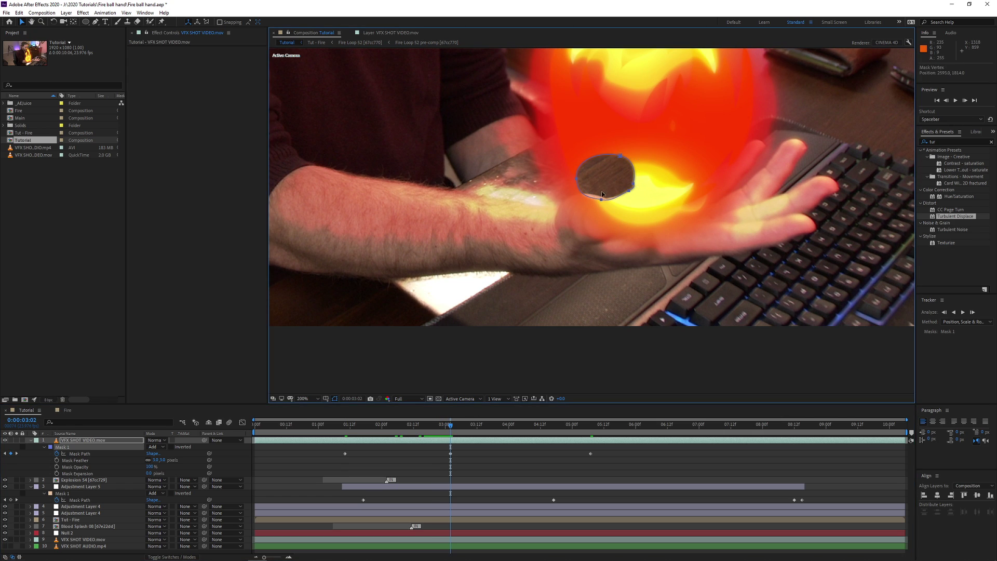
click(403, 427)
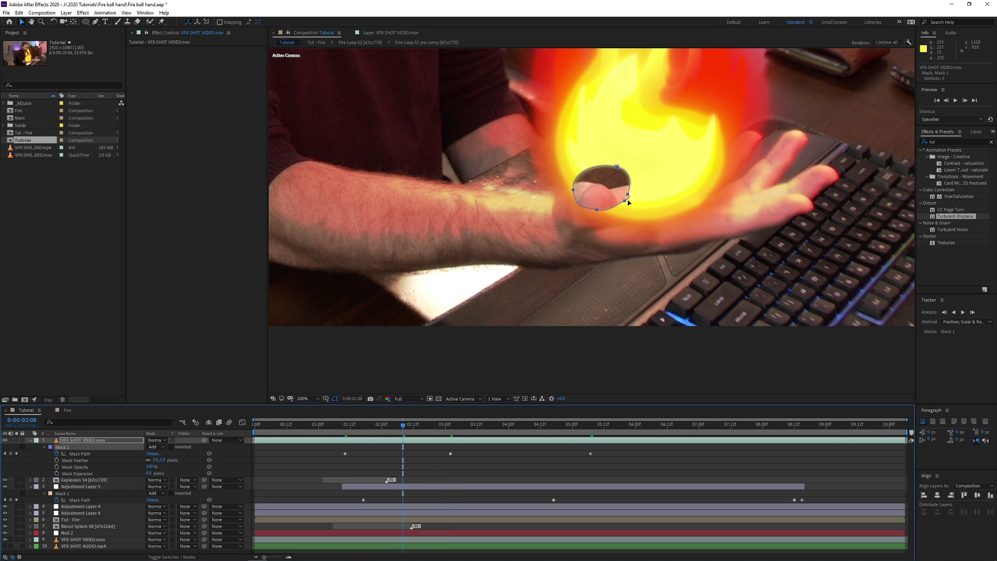
drag(628, 198, 616, 208)
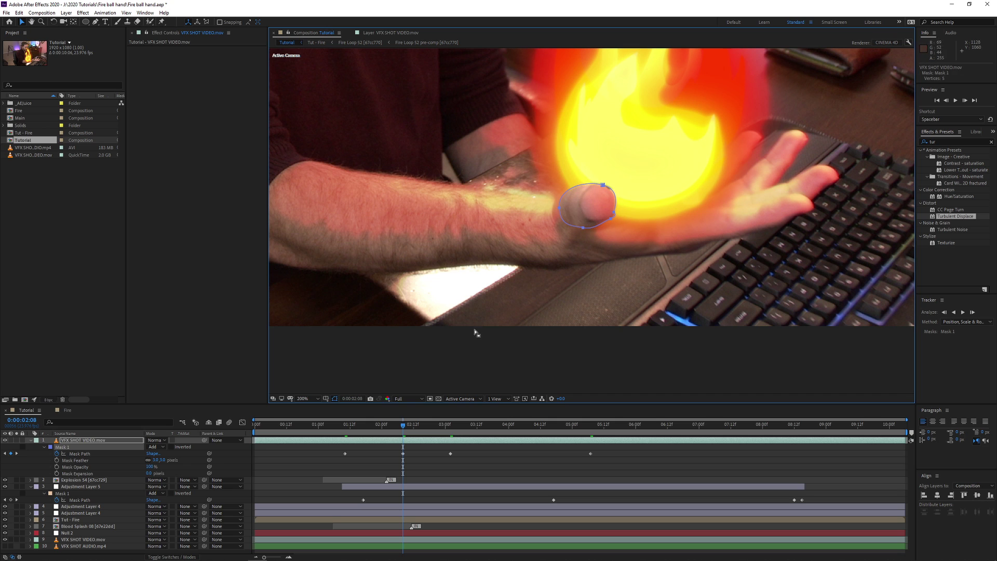
Add Mask Path keyframes at 0:00:04:01 and 0:00:04:14 by nudging the mask back over the thumb
drag(476, 429, 511, 426)
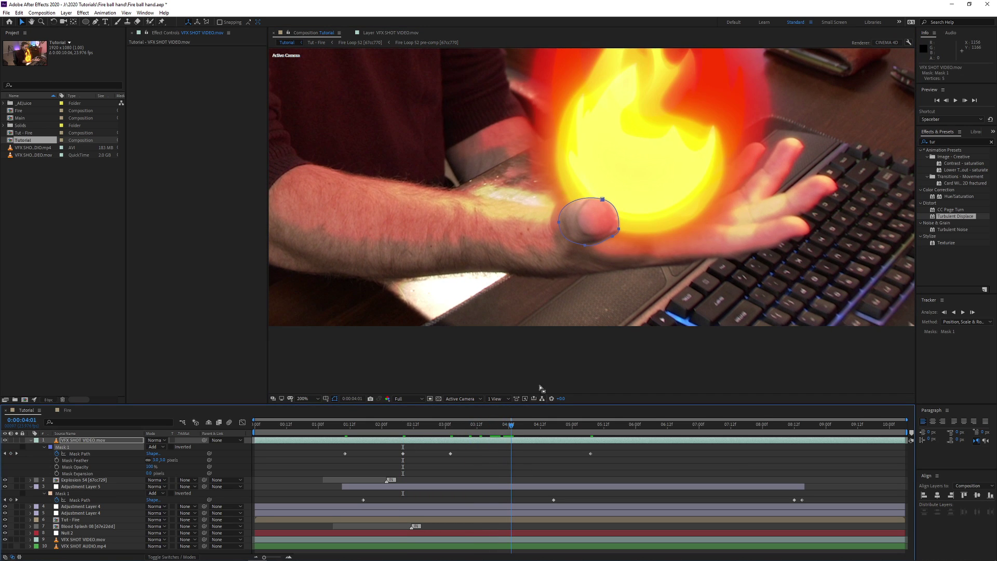
drag(620, 231, 618, 224)
click(545, 430)
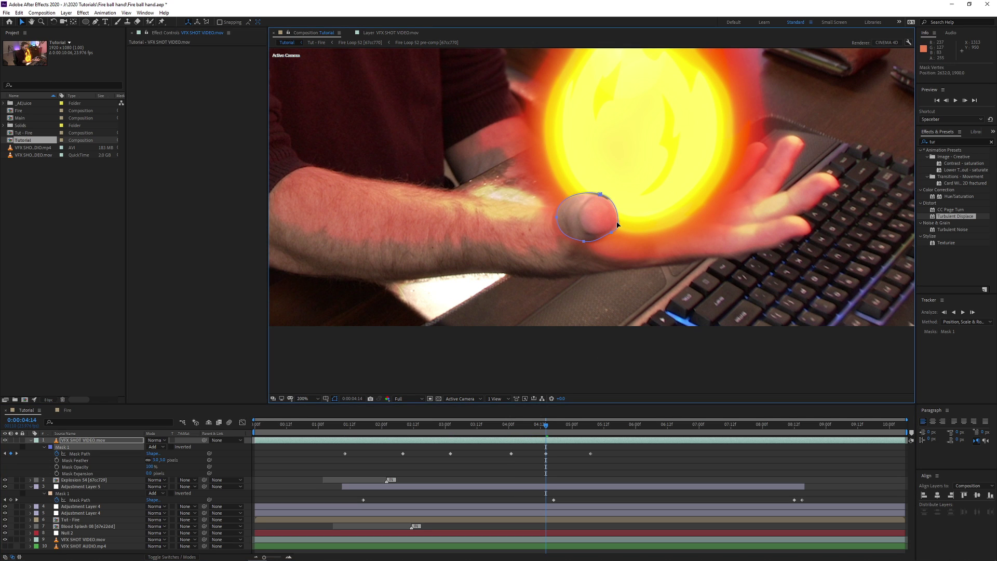
Track the thumb mask forward from 0:00:05:15 using the position, scale and rotation method
drag(540, 426, 612, 458)
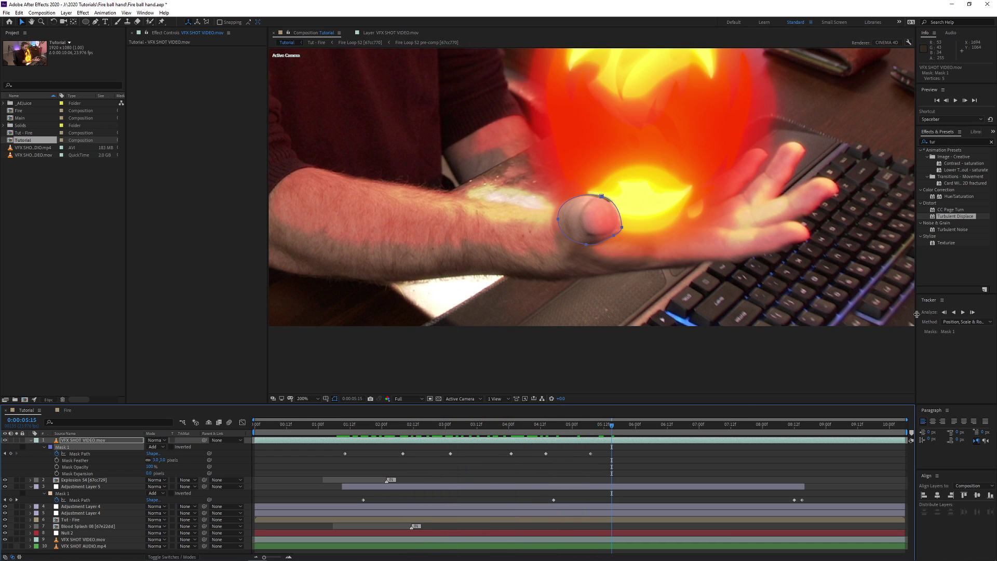
click(963, 312)
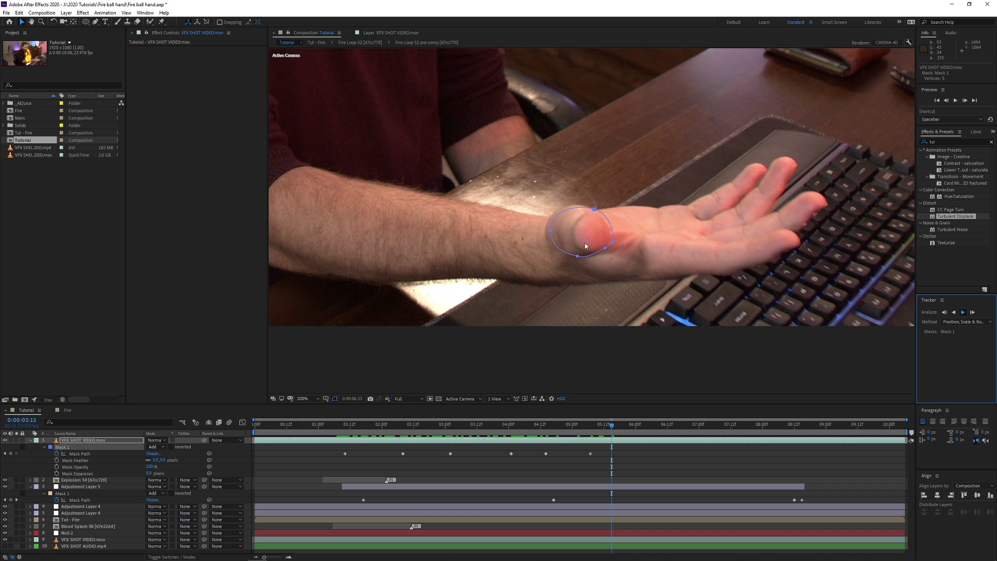
click(964, 313)
Check the tracked thumb cutout at 0:00:06:17 in the full frame, and review the Main composition up to 0;00;07;27
drag(615, 428, 680, 426)
click(309, 398)
click(307, 407)
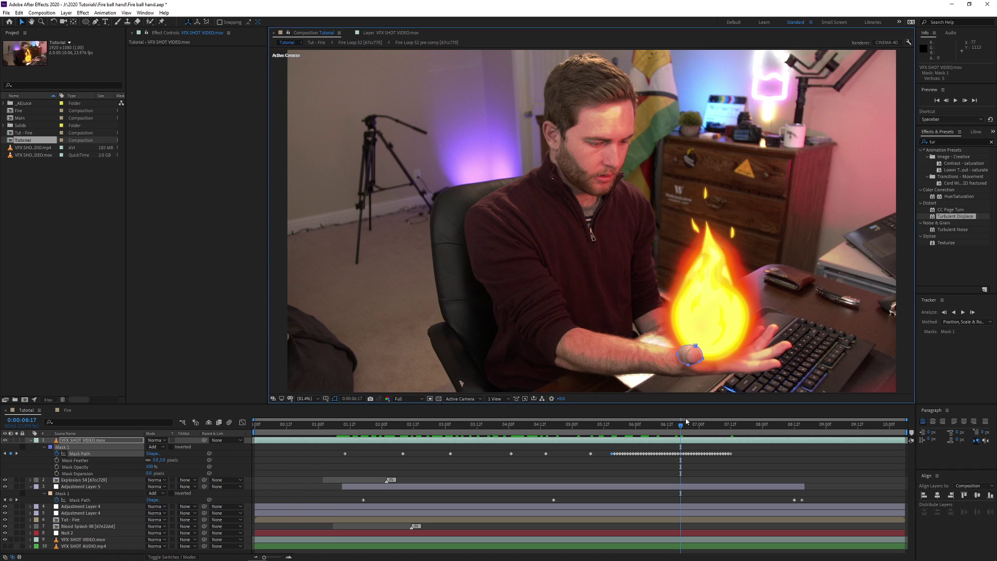
click(809, 460)
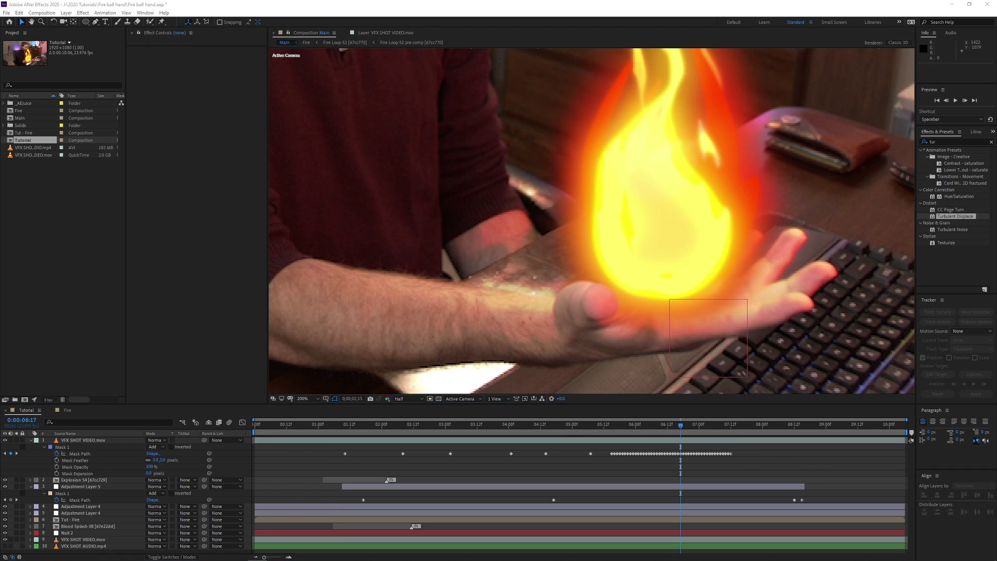
drag(97, 343, 102, 416)
drag(373, 433, 599, 441)
key(shift+slash)
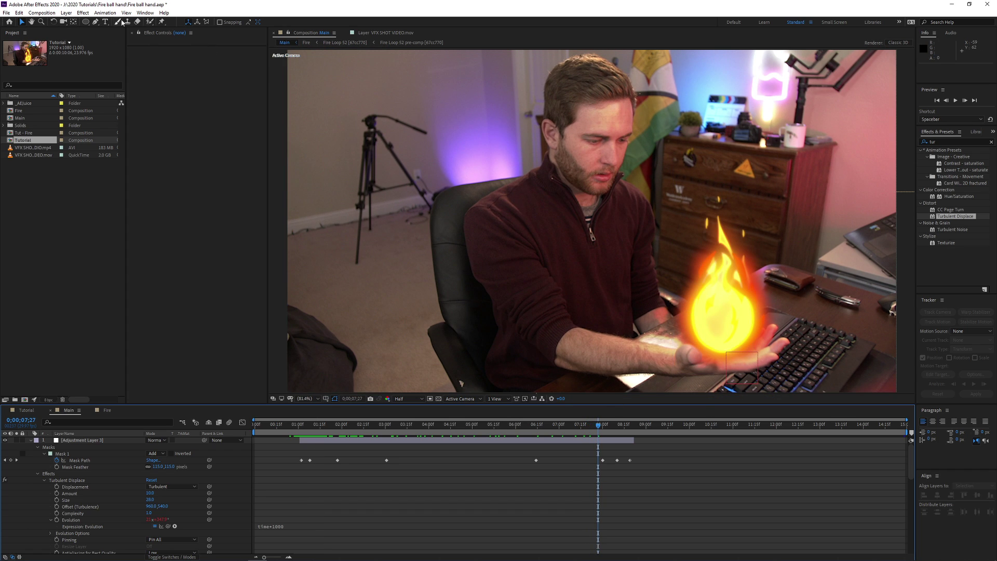
Open AEJuice Pack Manager 3 and browse the Liquid Elements categories from Combo through Secondary Elements
click(144, 12)
click(171, 64)
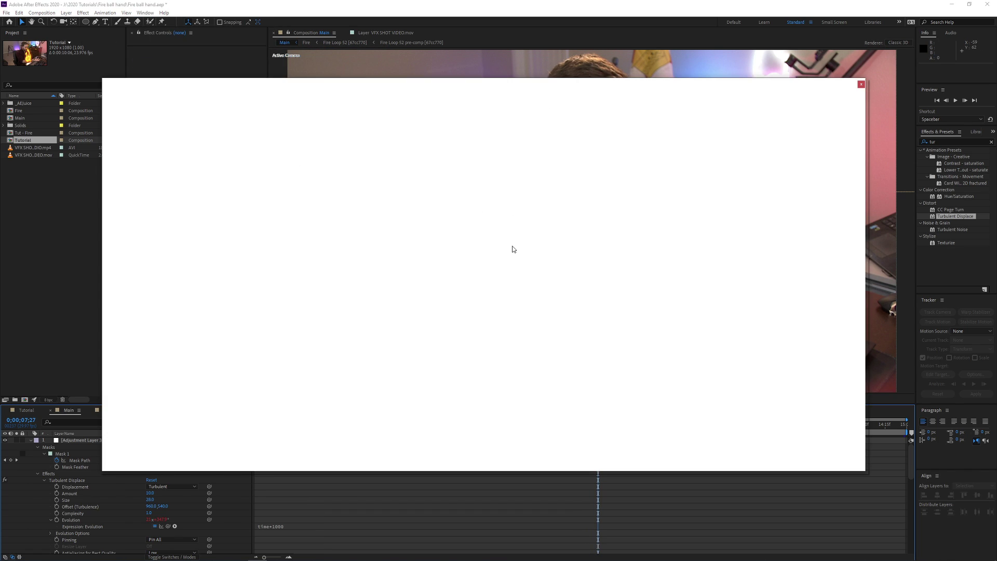
scroll(403, 298, down, 15)
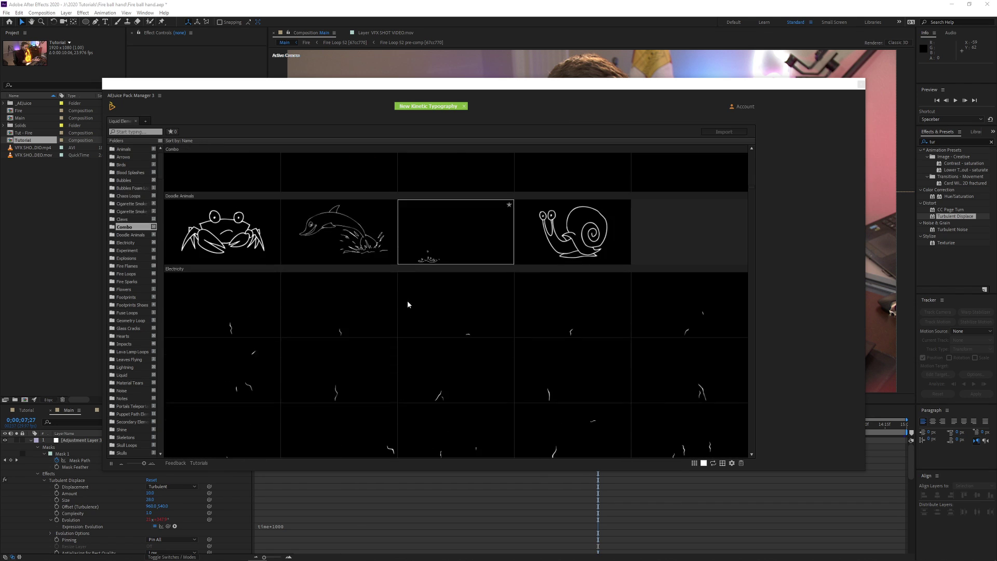
scroll(408, 304, down, 10)
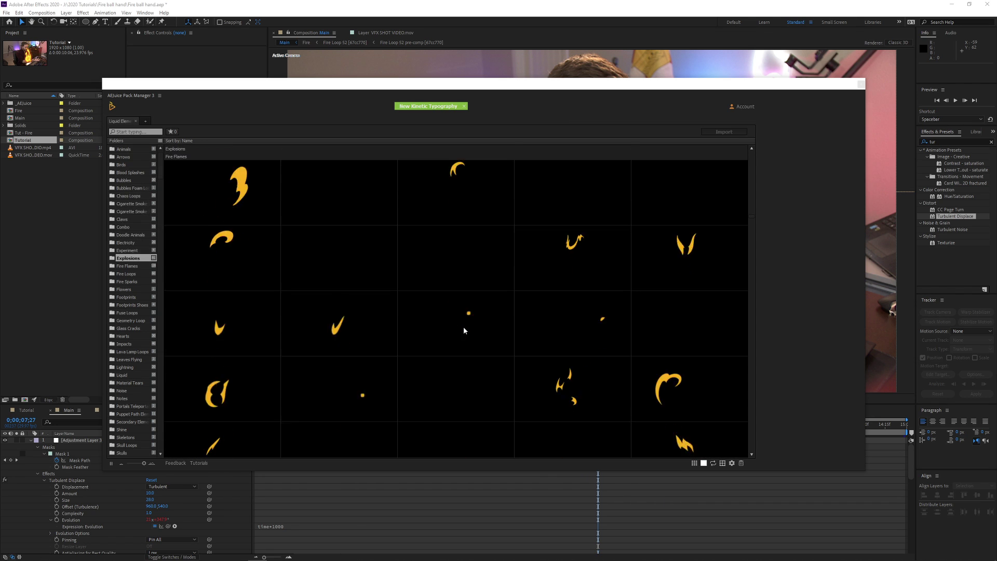
scroll(464, 331, down, 8)
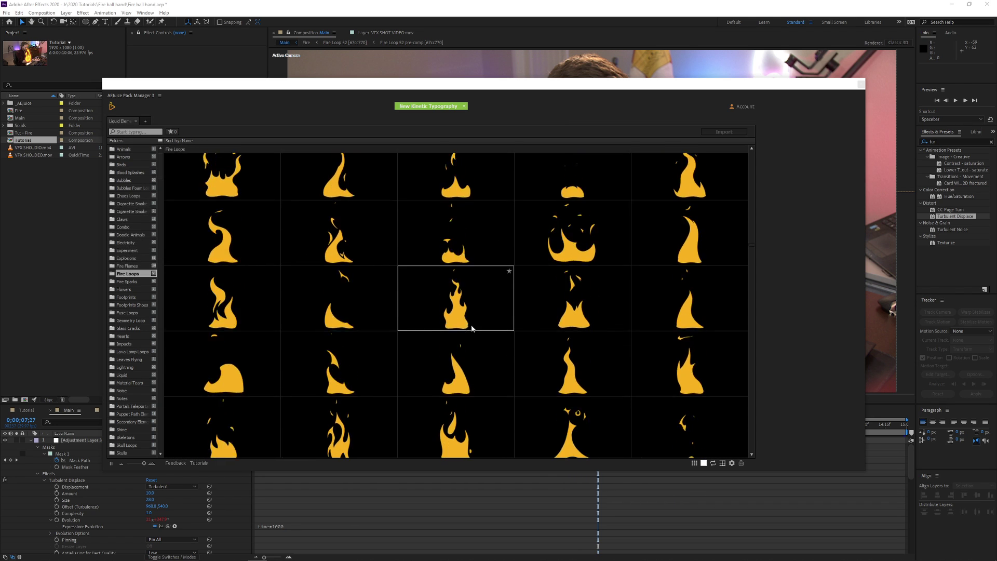
scroll(463, 312, down, 12)
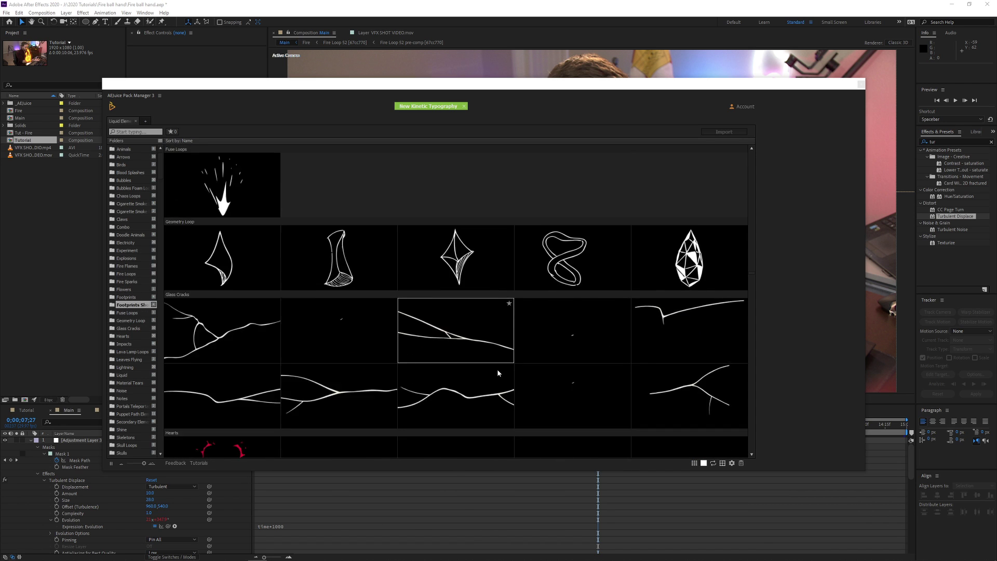
scroll(499, 369, down, 12)
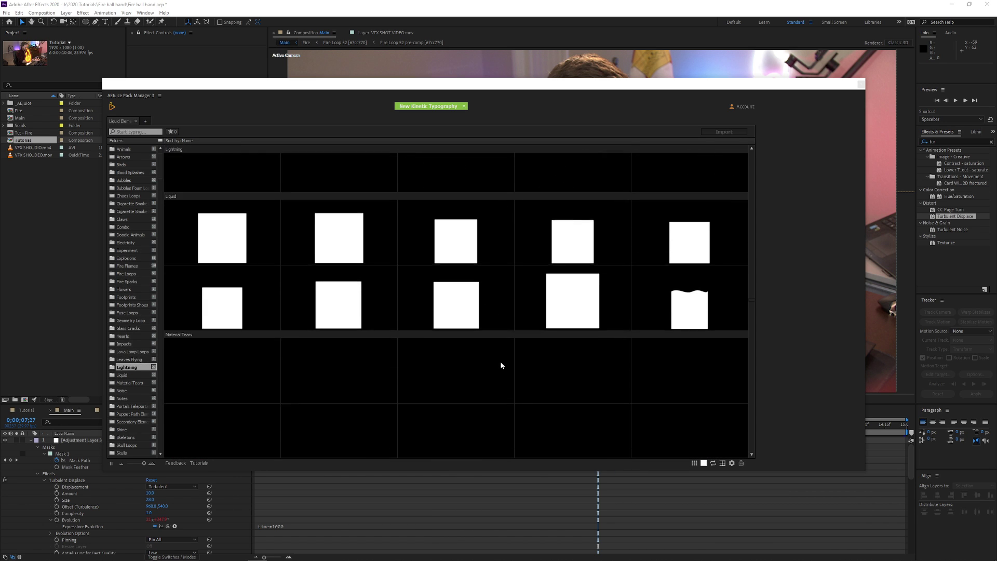
scroll(502, 369, down, 12)
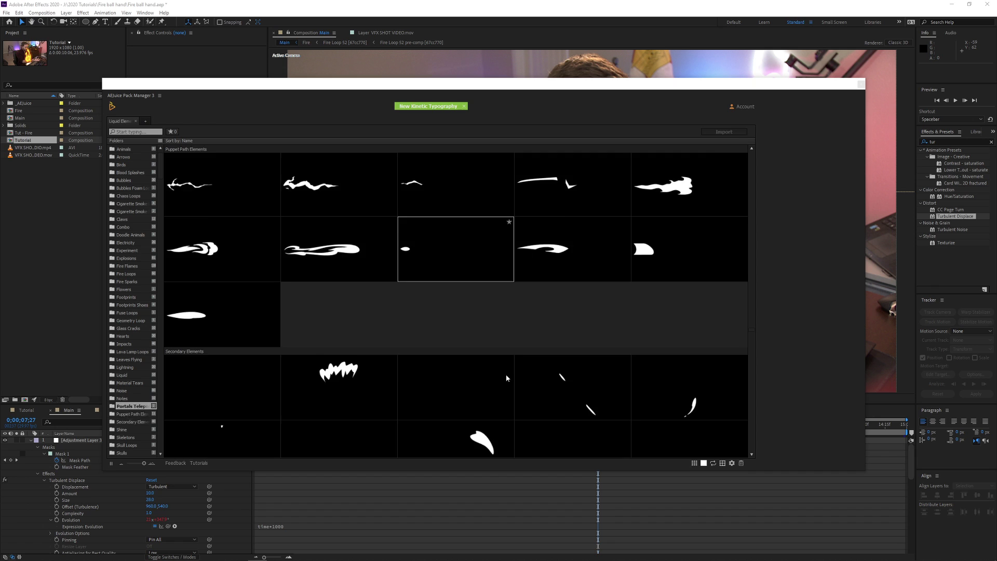